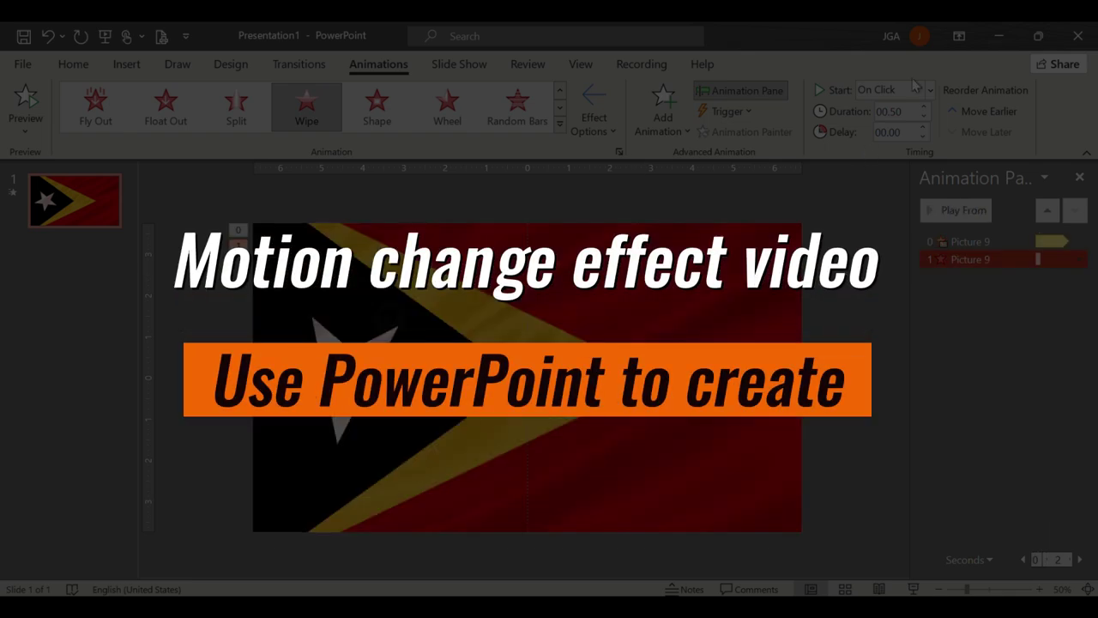
# - Set the second Picture 9 animation to start With Previous
pyautogui.click(928, 91)
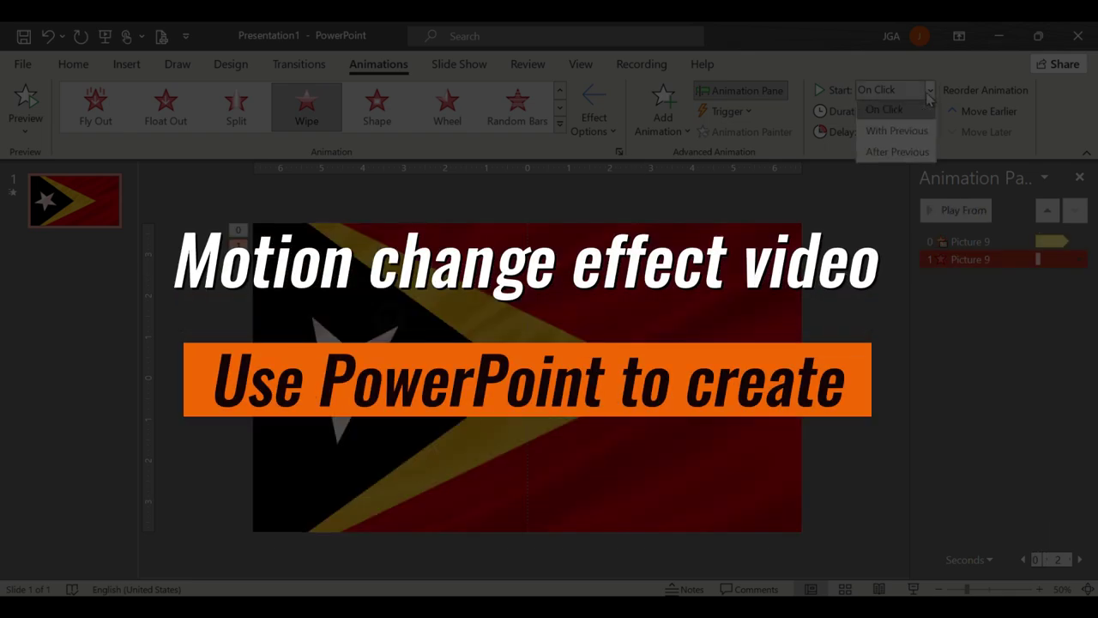
pyautogui.click(917, 139)
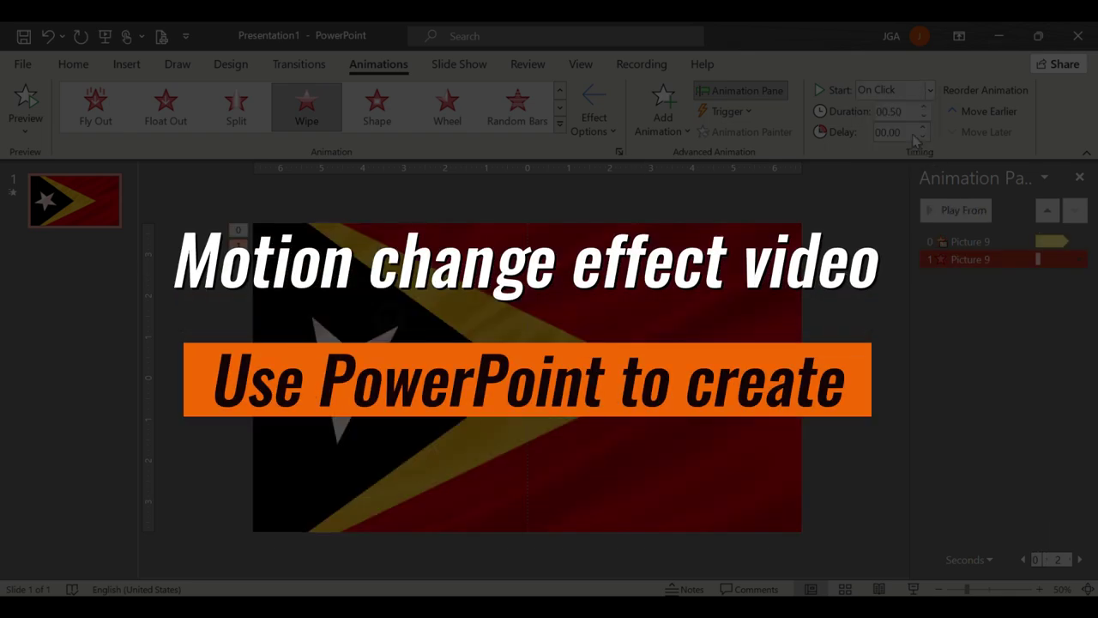
pyautogui.click(1080, 259)
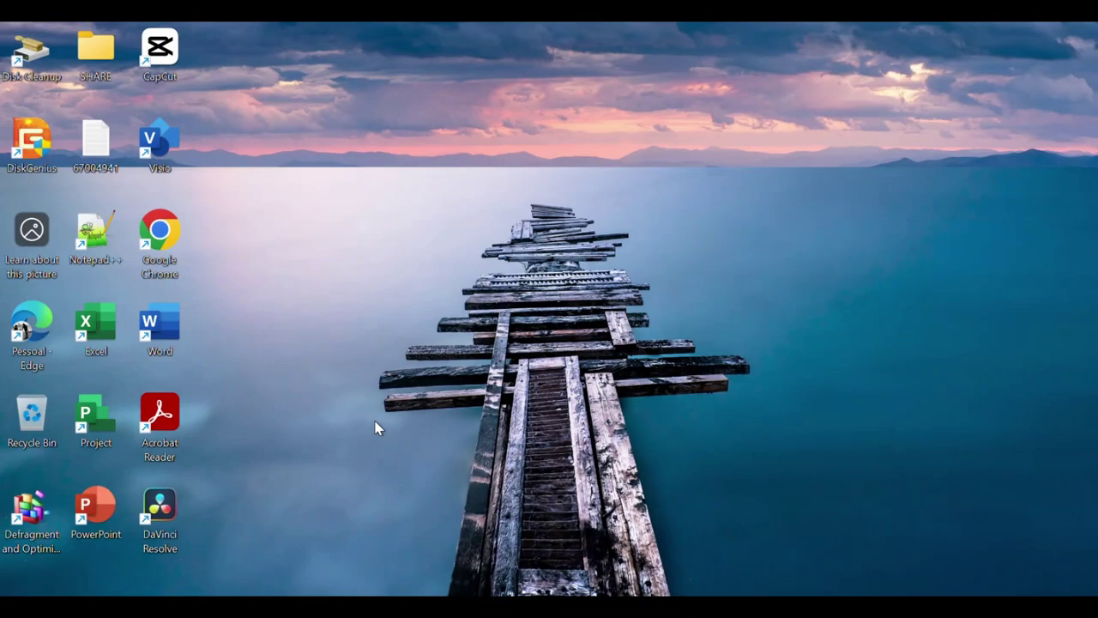
# - Launch PowerPoint from its desktop shortcut
pyautogui.rightClick(118, 511)
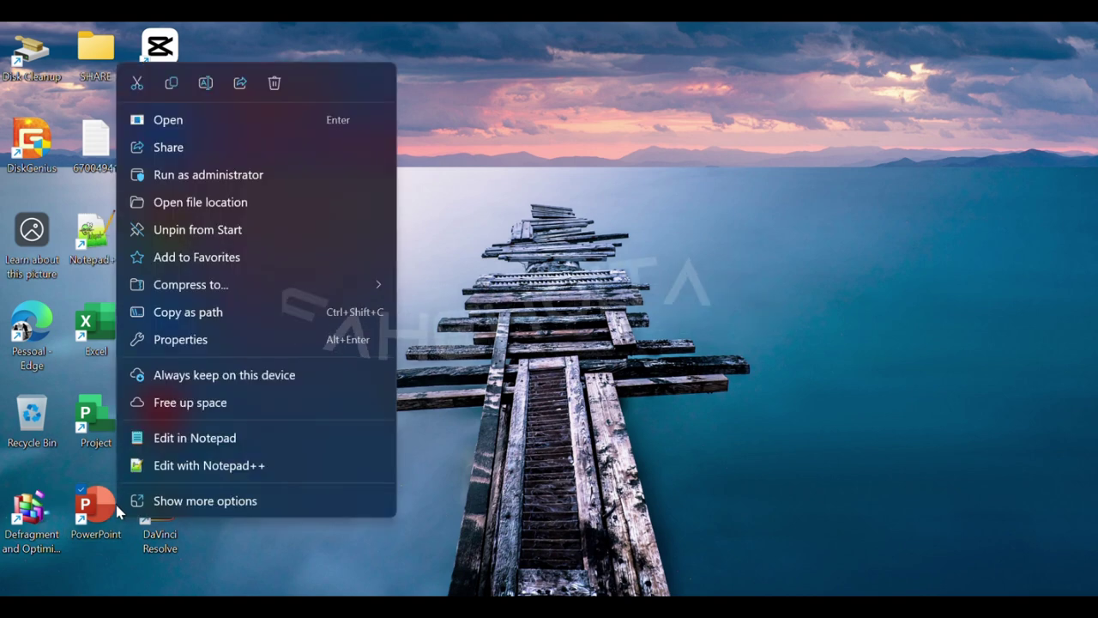
pyautogui.click(201, 120)
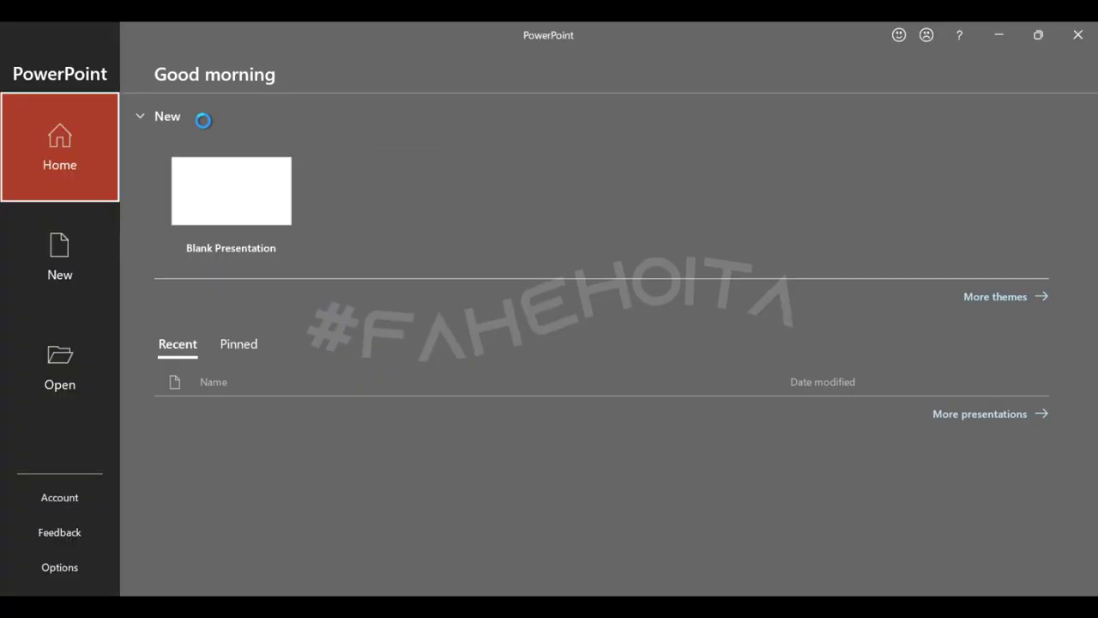
# - Start a blank presentation and delete its title and subtitle placeholders
pyautogui.click(222, 205)
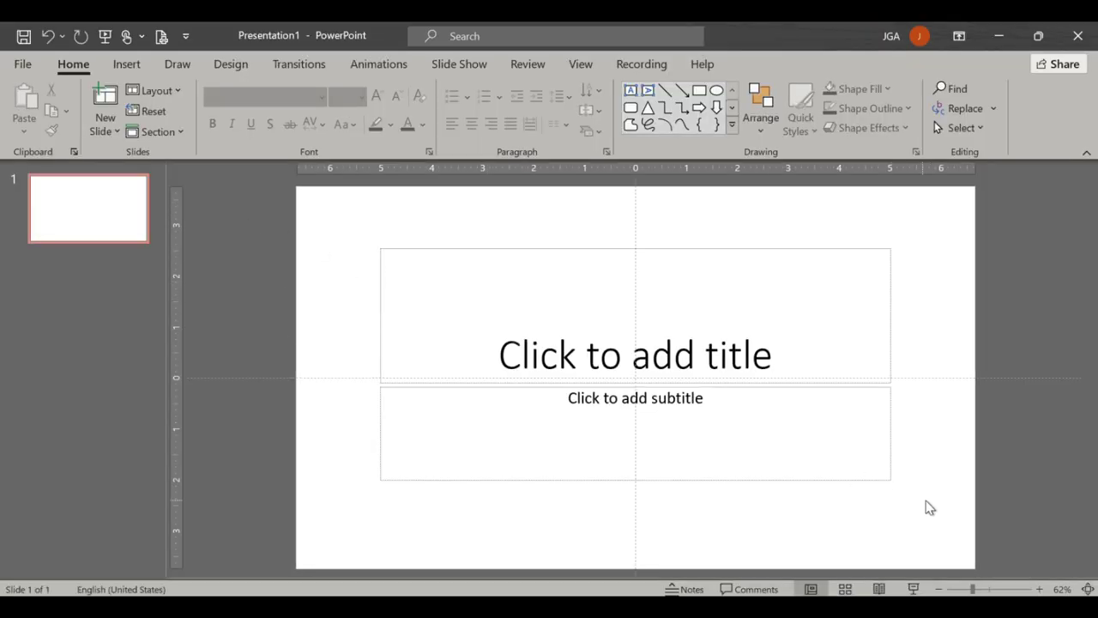
pyautogui.moveTo(1018, 546); pyautogui.dragTo(272, 202)
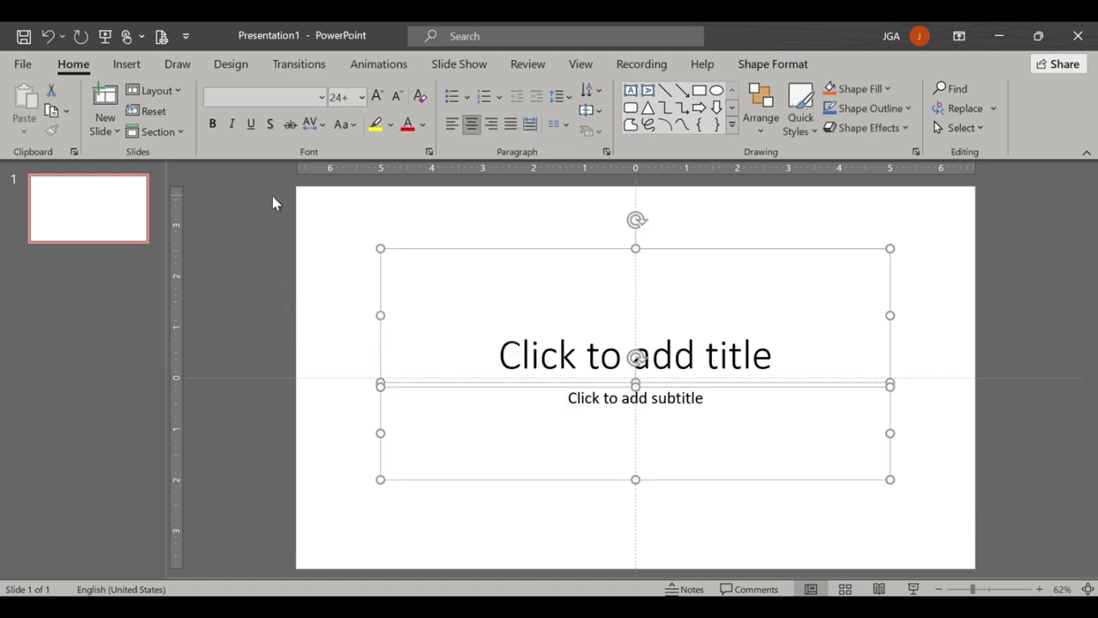
pyautogui.press('Delete')
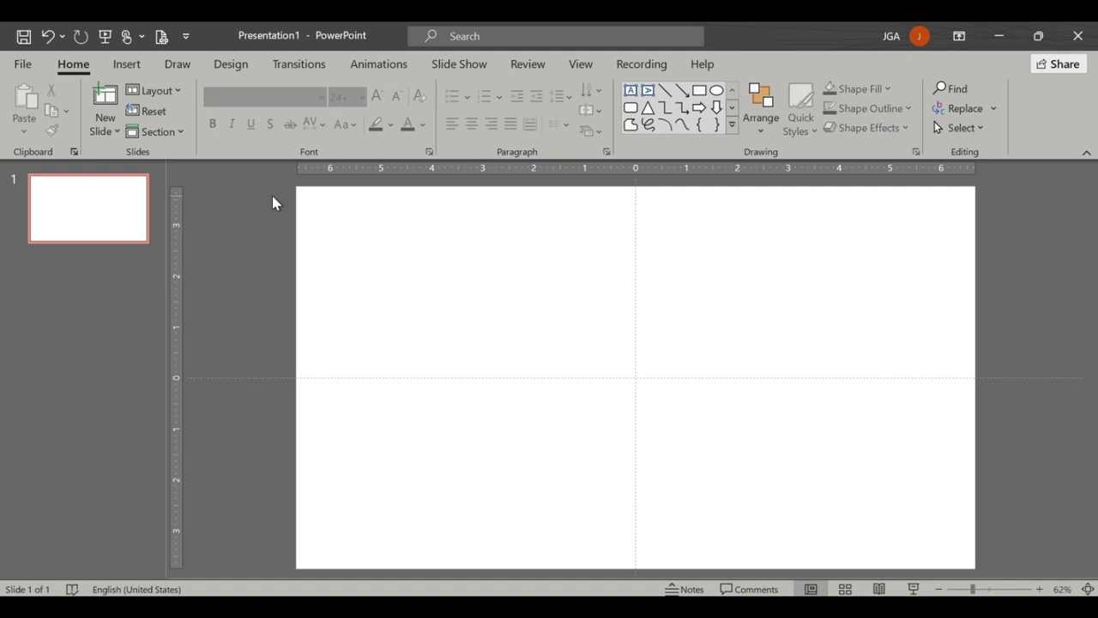
# - Draw a rectangle and stretch it to cover the whole 13.33" by 7.5" slide
pyautogui.click(129, 66)
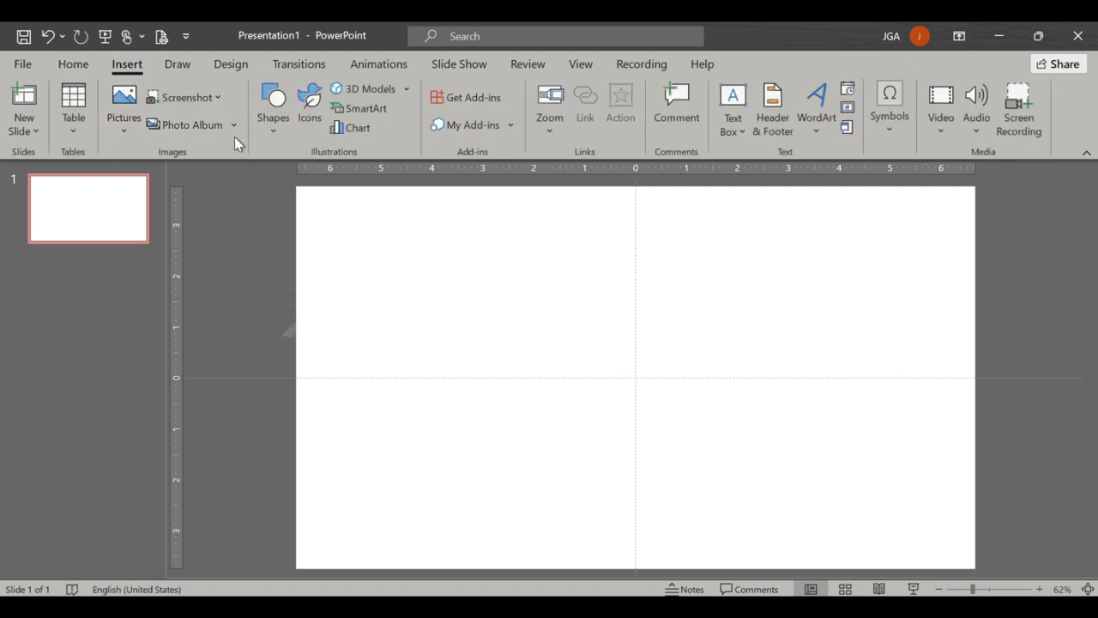
pyautogui.click(291, 136)
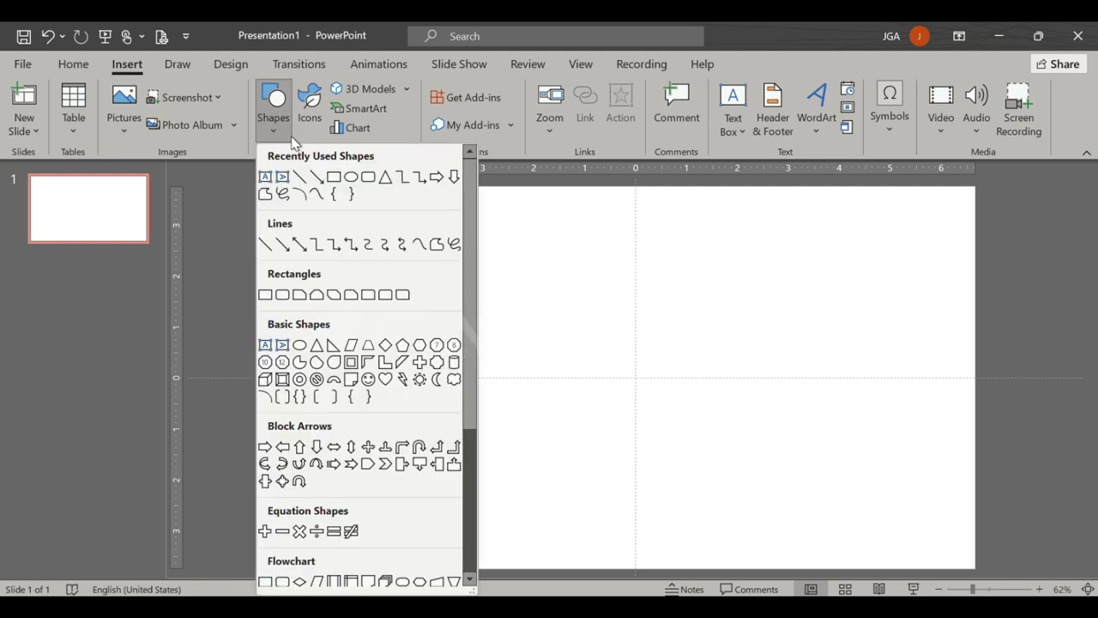
pyautogui.click(333, 177)
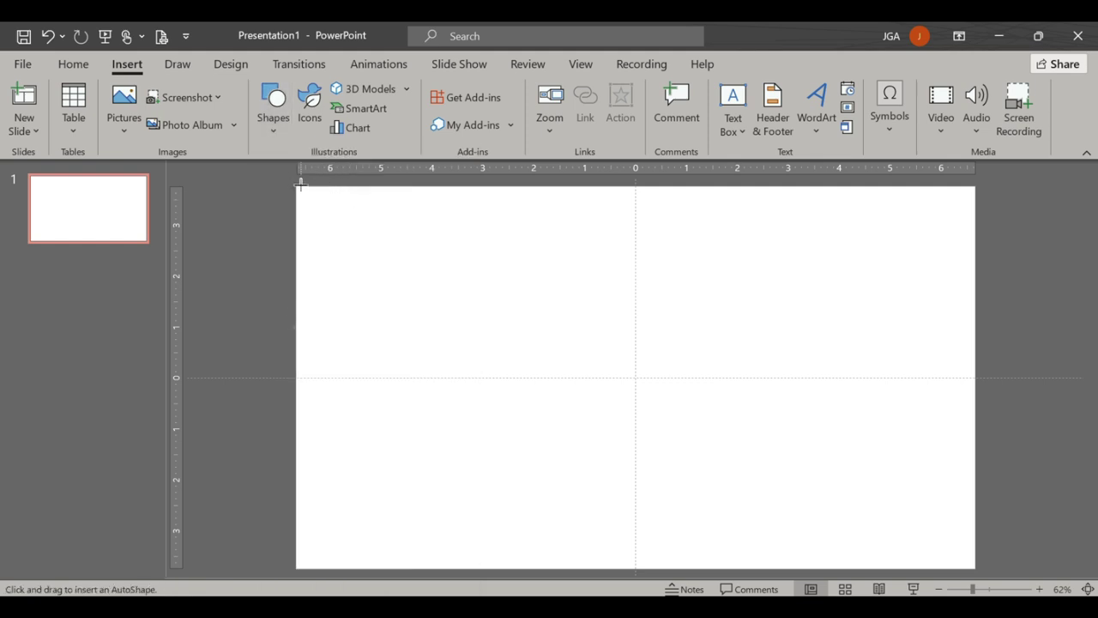
pyautogui.moveTo(296, 189); pyautogui.dragTo(561, 355)
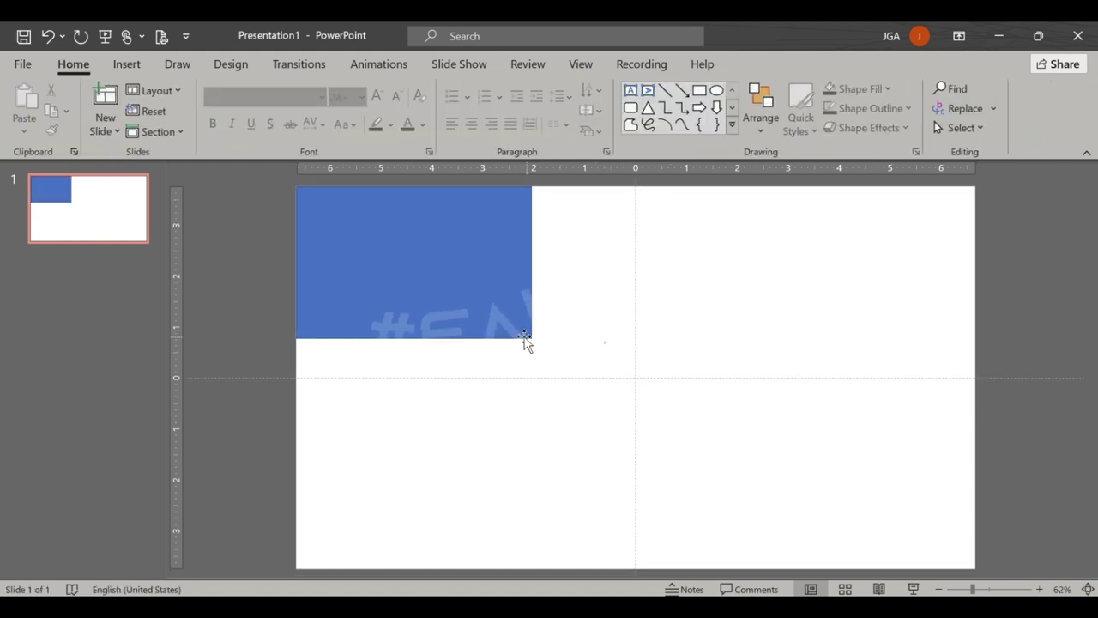
pyautogui.click(525, 337)
pyautogui.moveTo(531, 340); pyautogui.dragTo(980, 568)
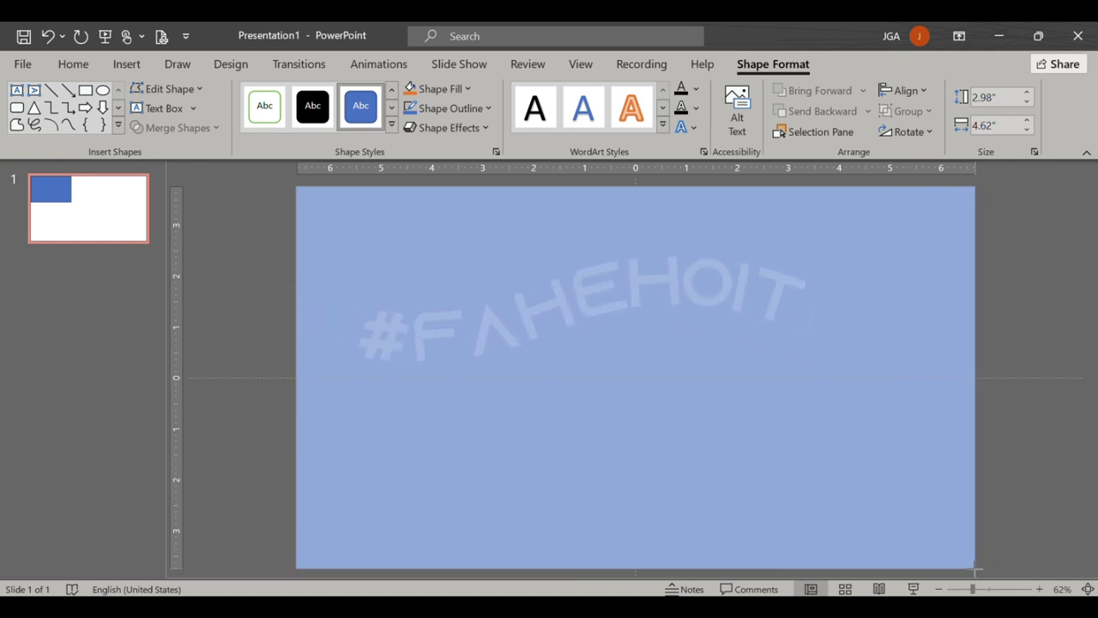
pyautogui.moveTo(979, 568); pyautogui.dragTo(975, 568)
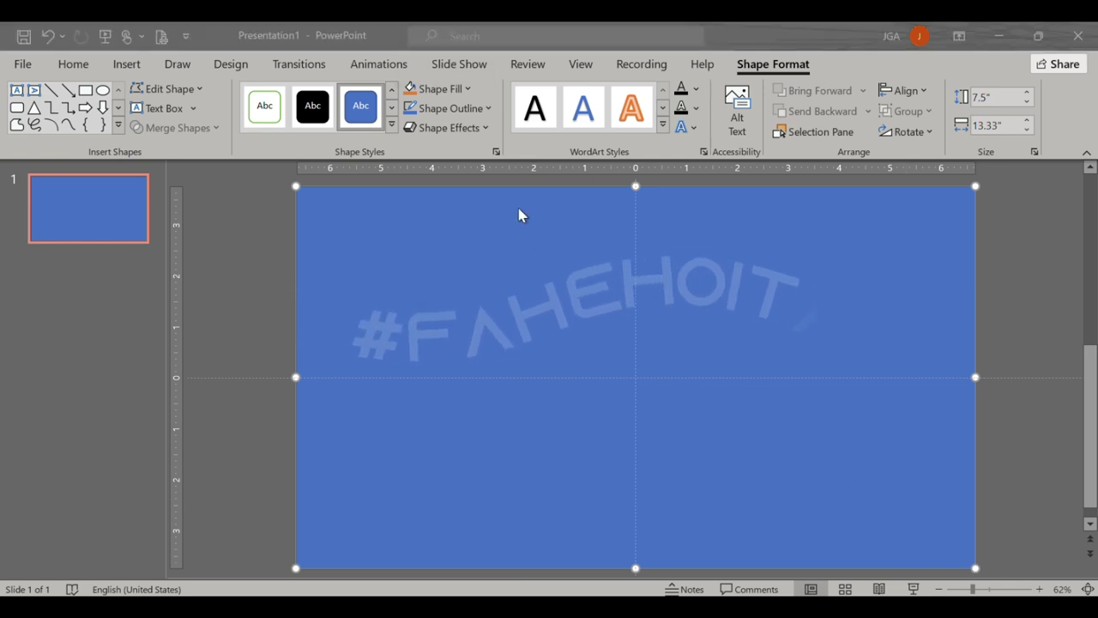
# - Remove the rectangle's outline and fill it with a light-orange From Center gradient
pyautogui.click(484, 108)
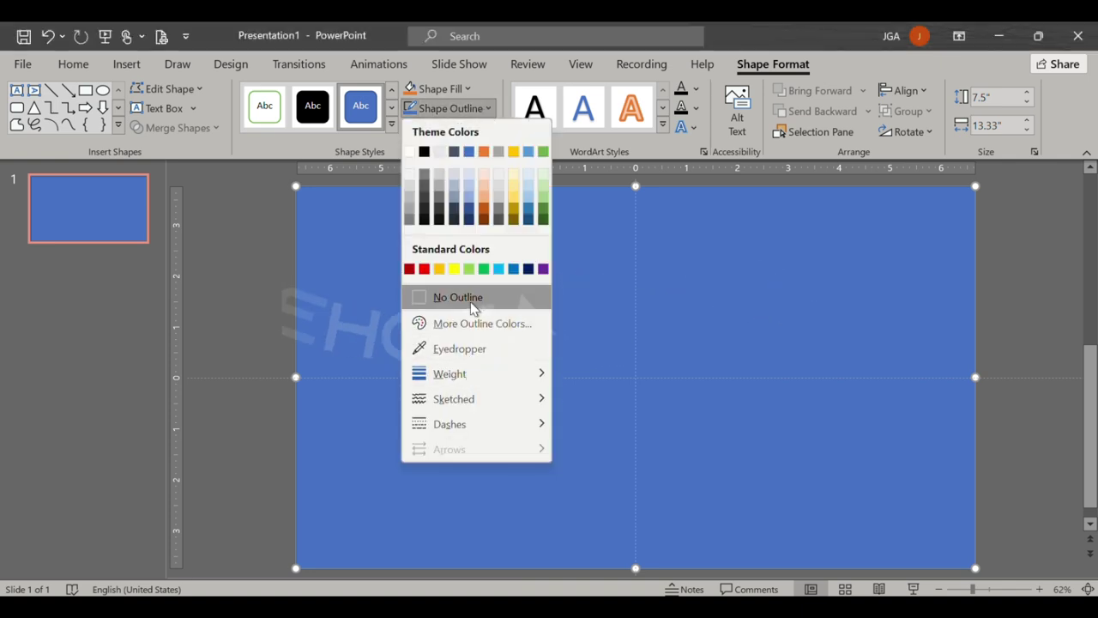
pyautogui.click(444, 298)
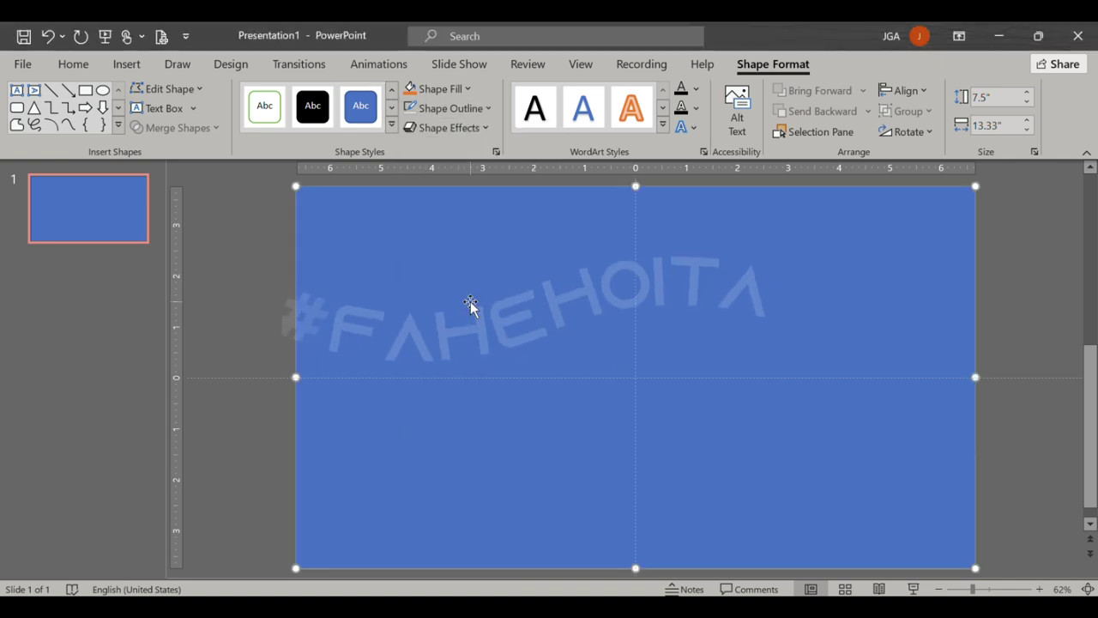
pyautogui.click(467, 87)
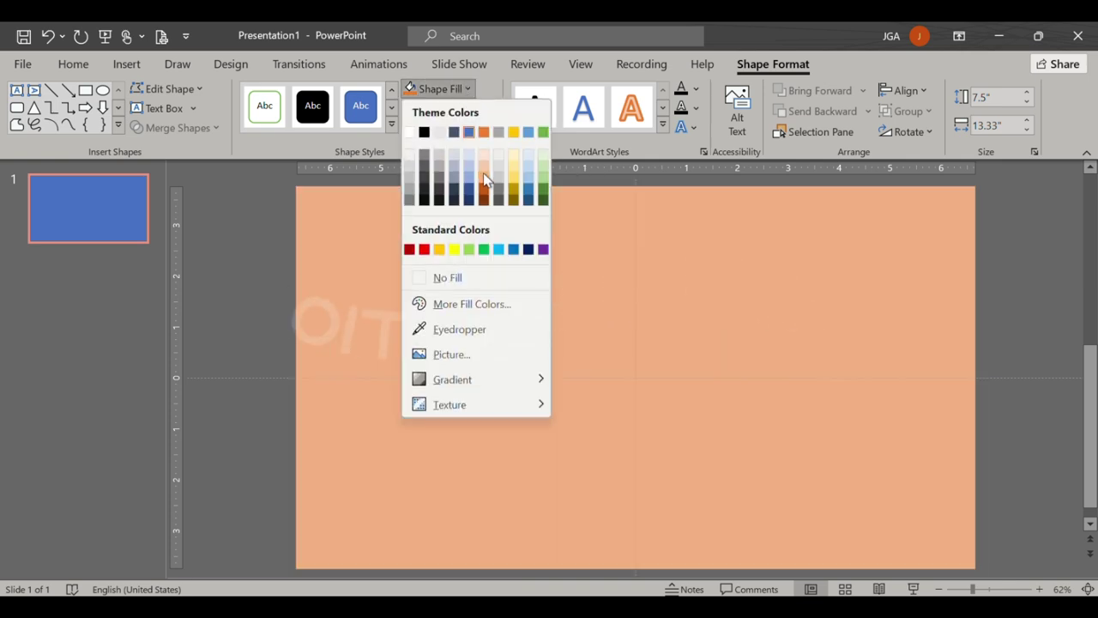
pyautogui.click(484, 180)
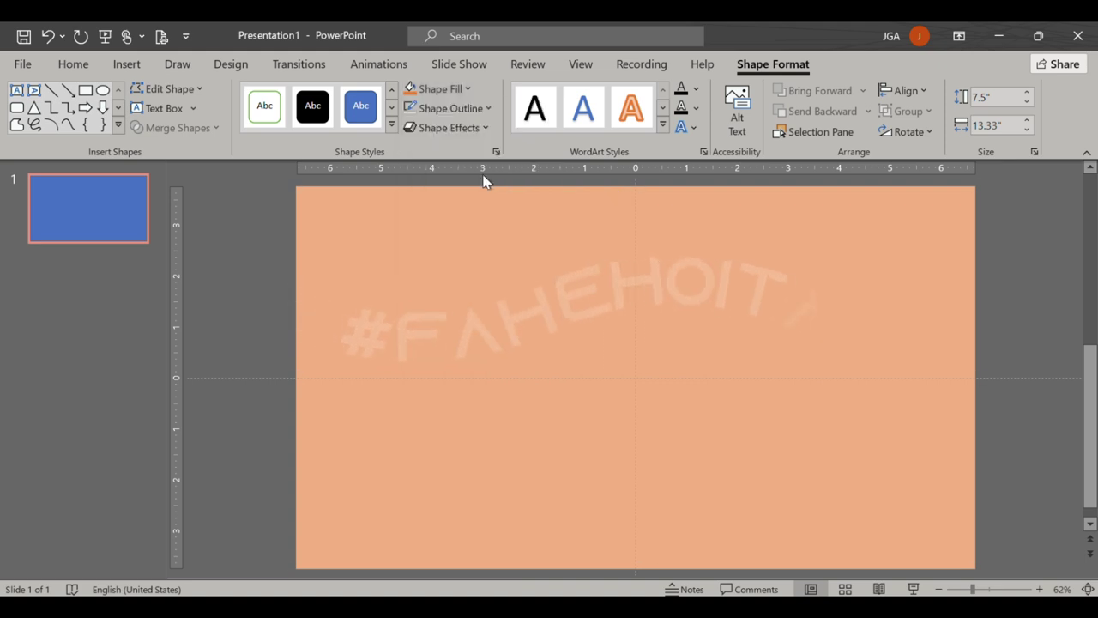
pyautogui.click(461, 89)
pyautogui.moveTo(452, 379)
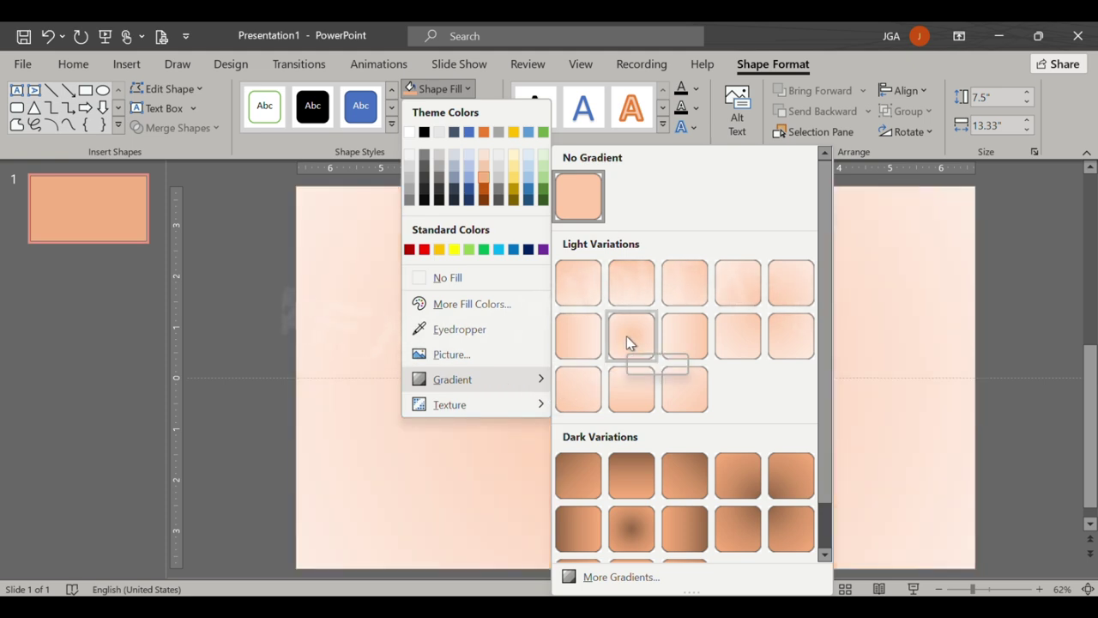
pyautogui.click(626, 335)
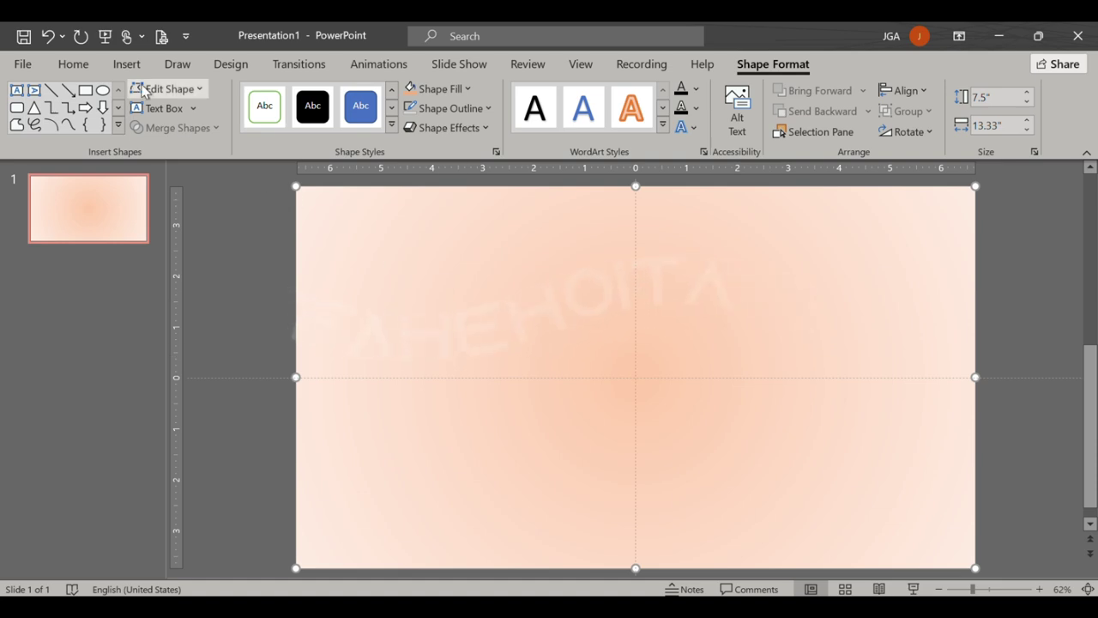
# - Draw a text box in the middle of the slide
pyautogui.click(126, 63)
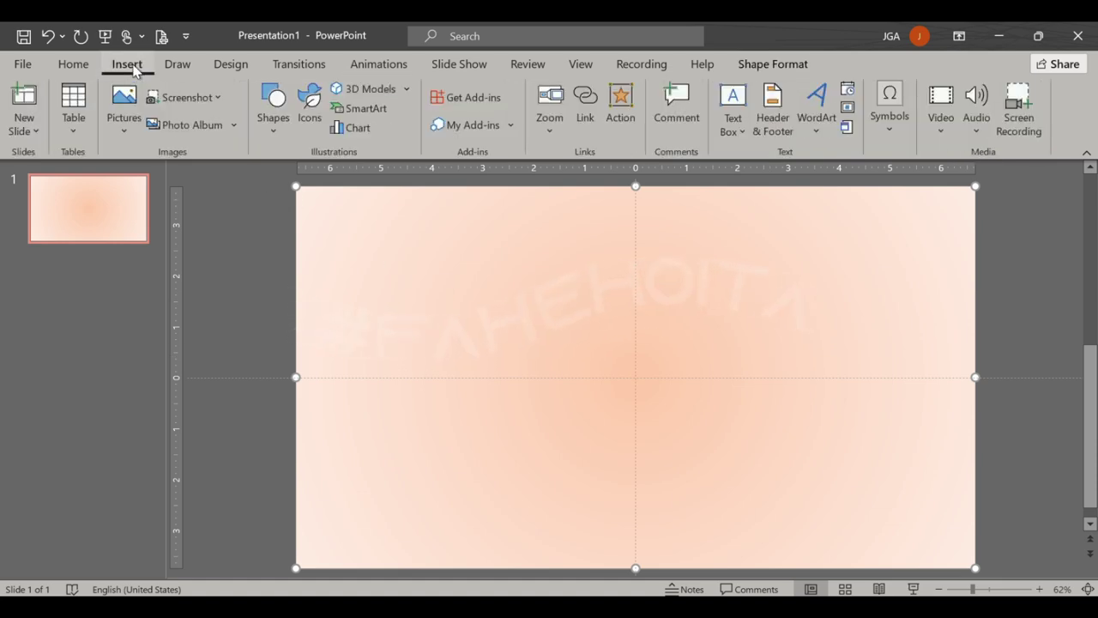
pyautogui.click(272, 132)
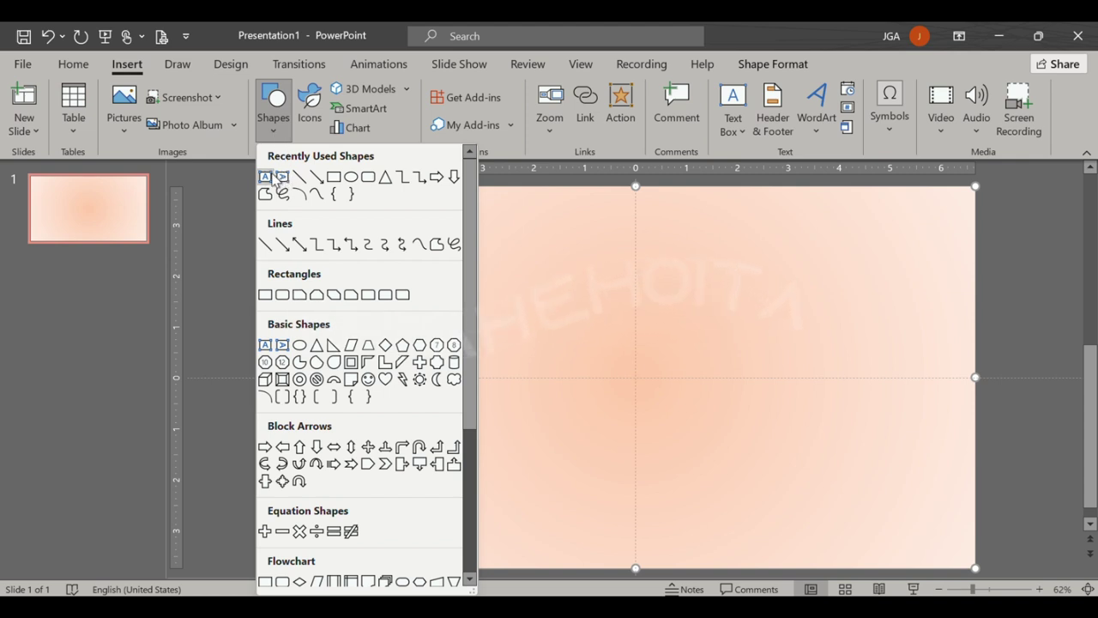
pyautogui.click(273, 176)
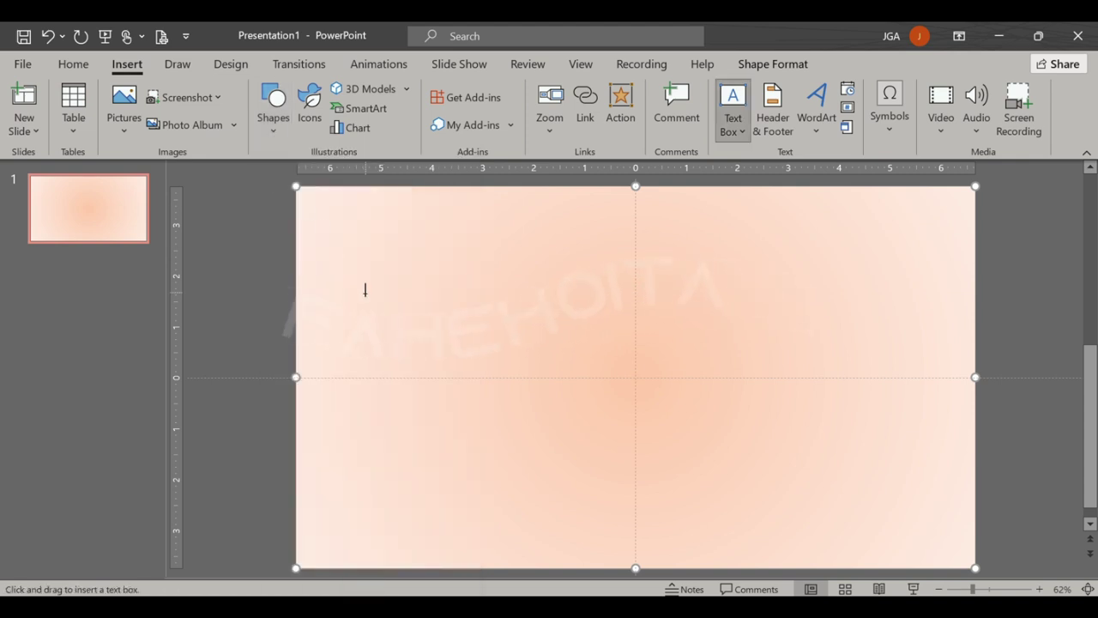
pyautogui.moveTo(471, 309); pyautogui.dragTo(830, 464)
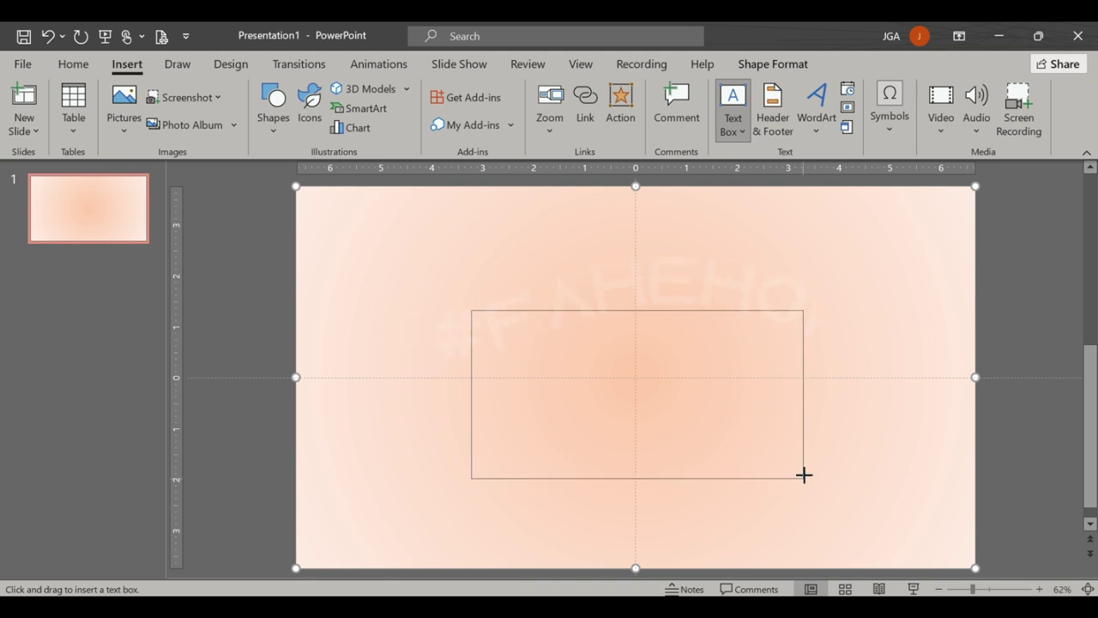
pyautogui.click(929, 346)
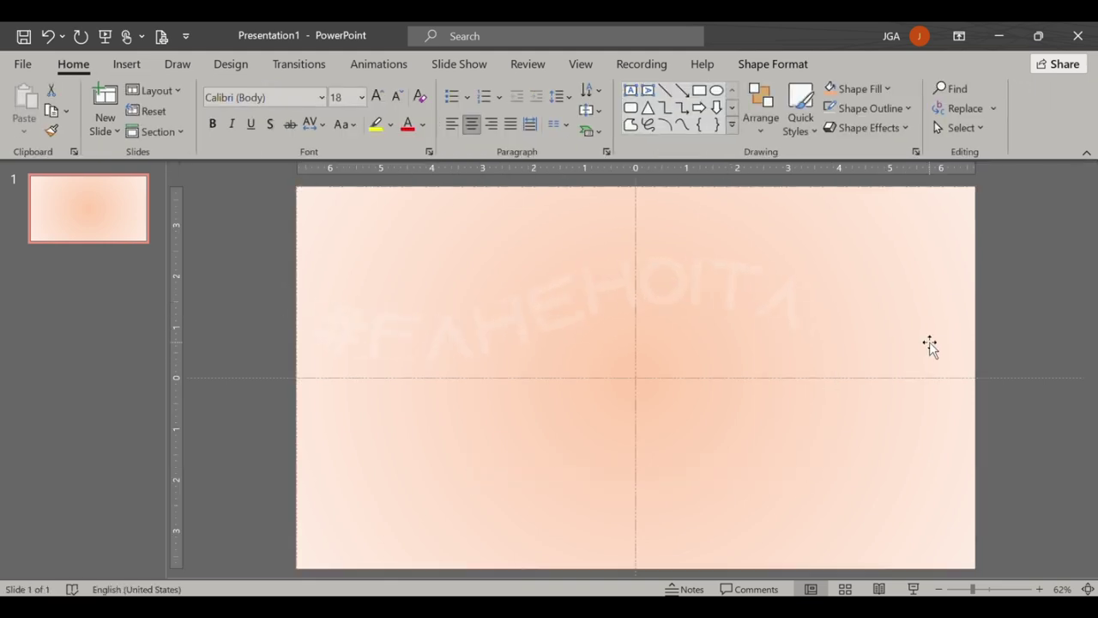
pyautogui.click(856, 365)
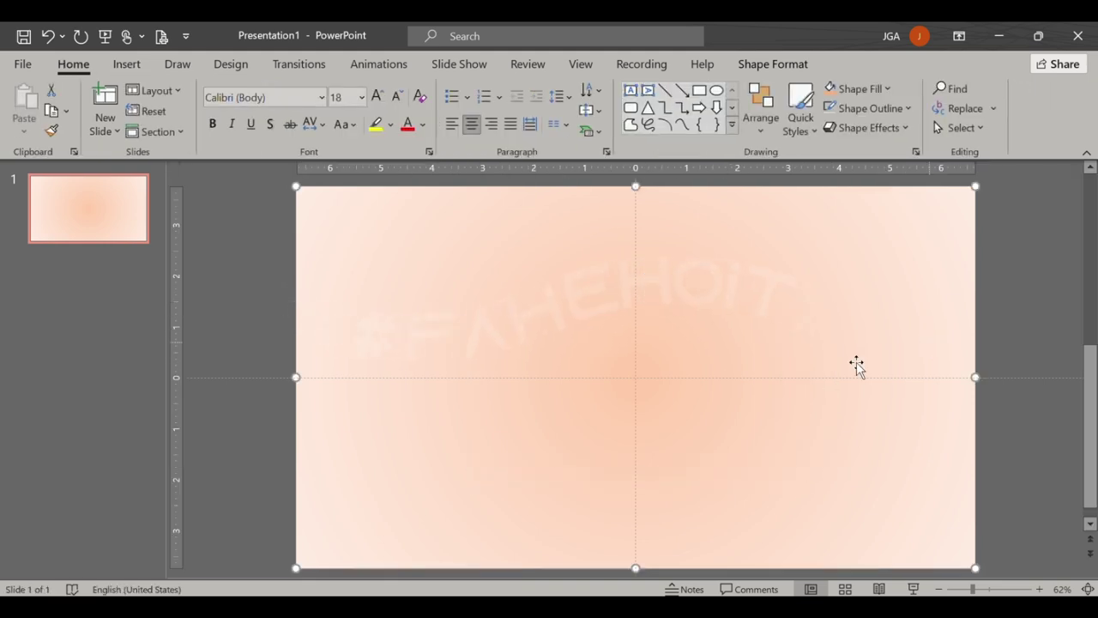
pyautogui.click(669, 387)
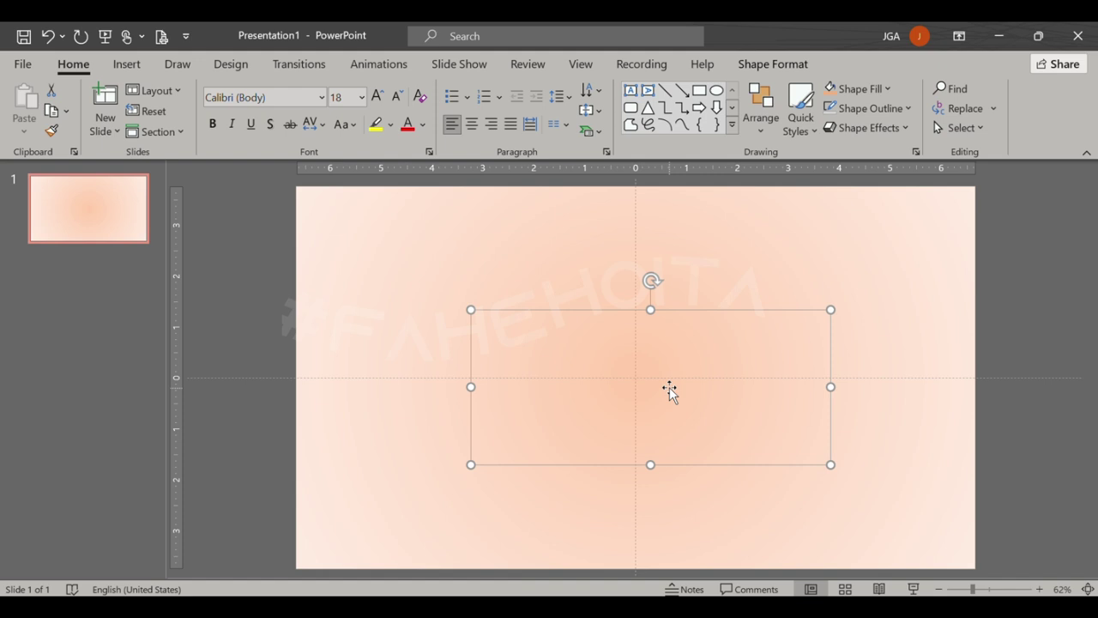
# - Type the caption 'JACIELO SPACE' into the box and centre-align it
pyautogui.click(593, 344)
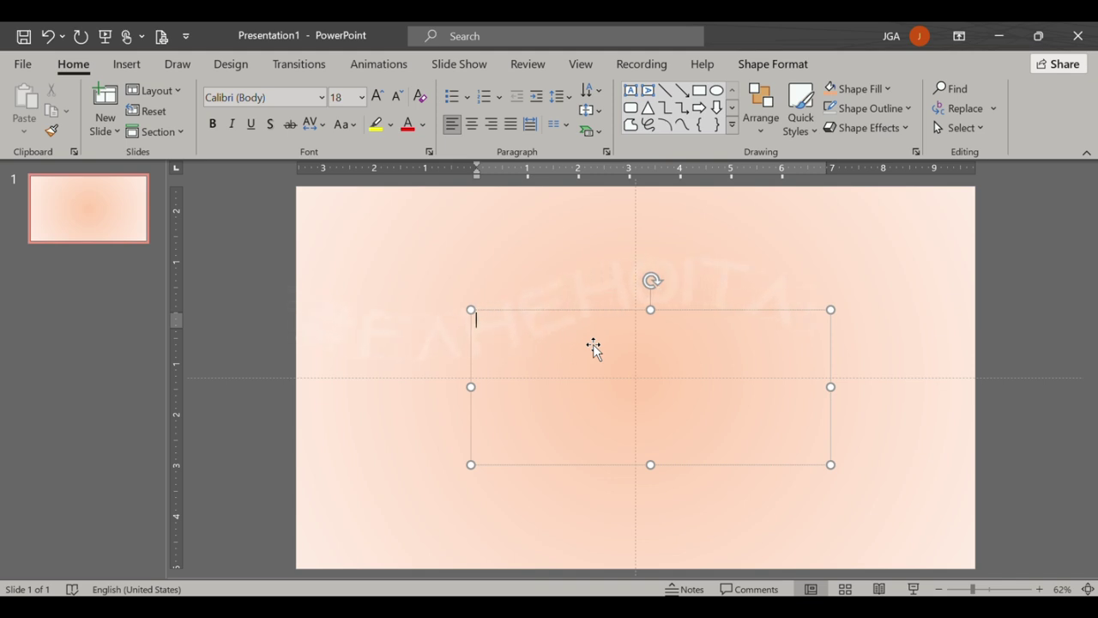
pyautogui.write('JACIE')
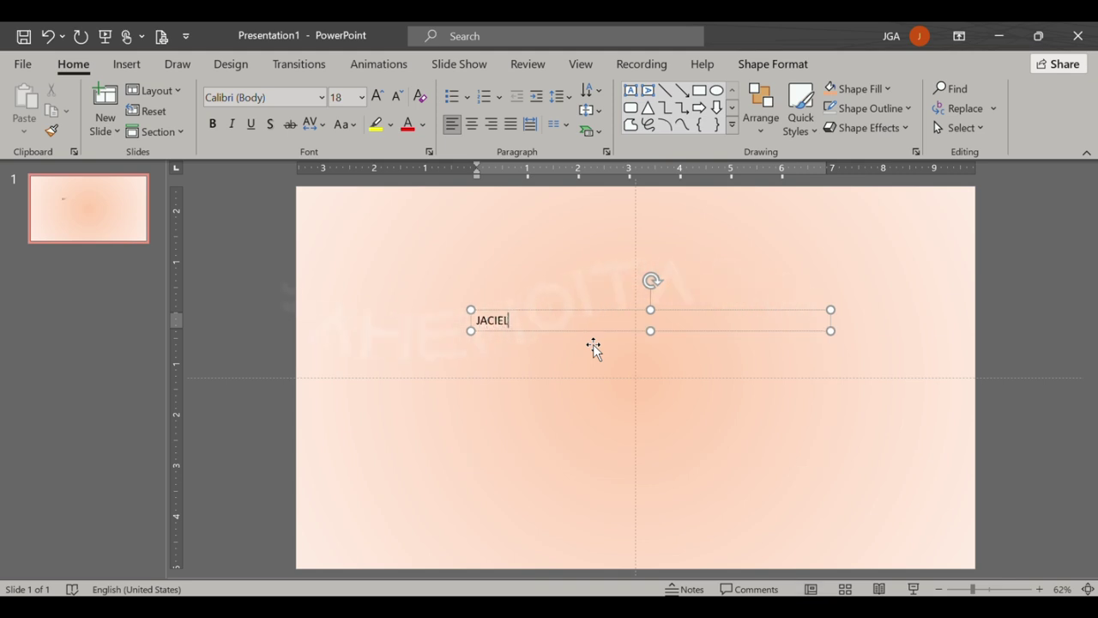
pyautogui.write('L')
pyautogui.click(470, 128)
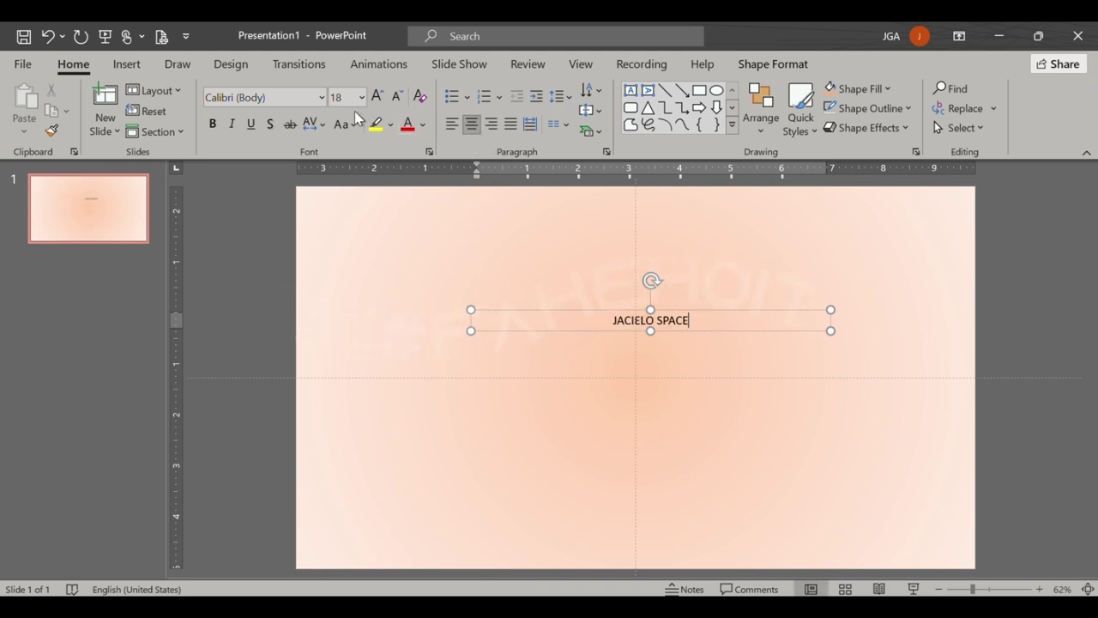
pyautogui.click(323, 99)
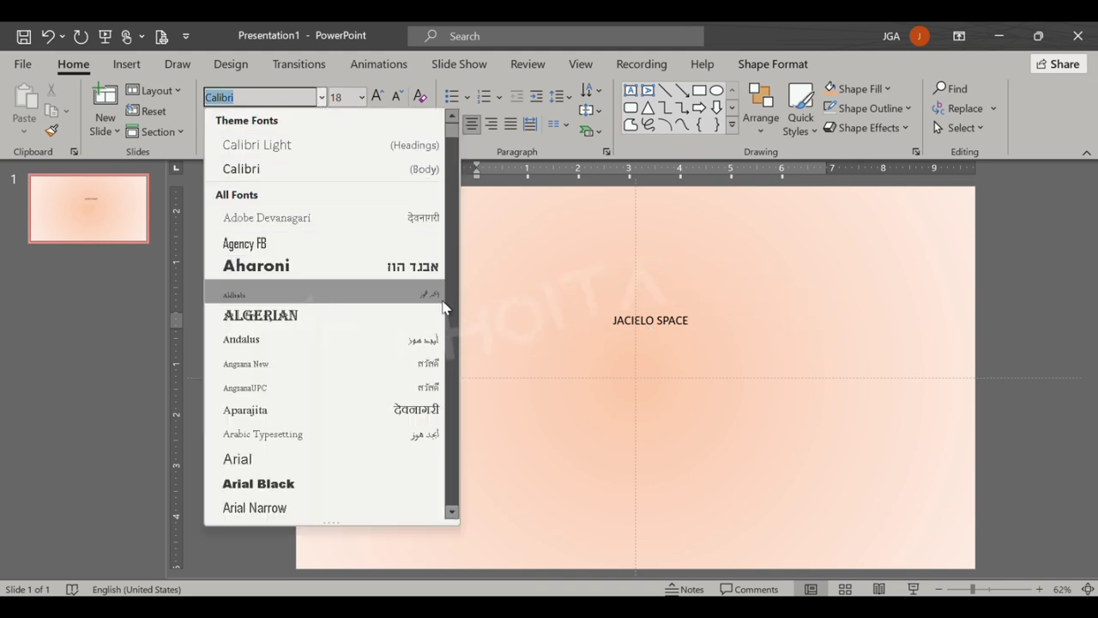
# - Set the title font to Arial Black at size 80
pyautogui.click(646, 328)
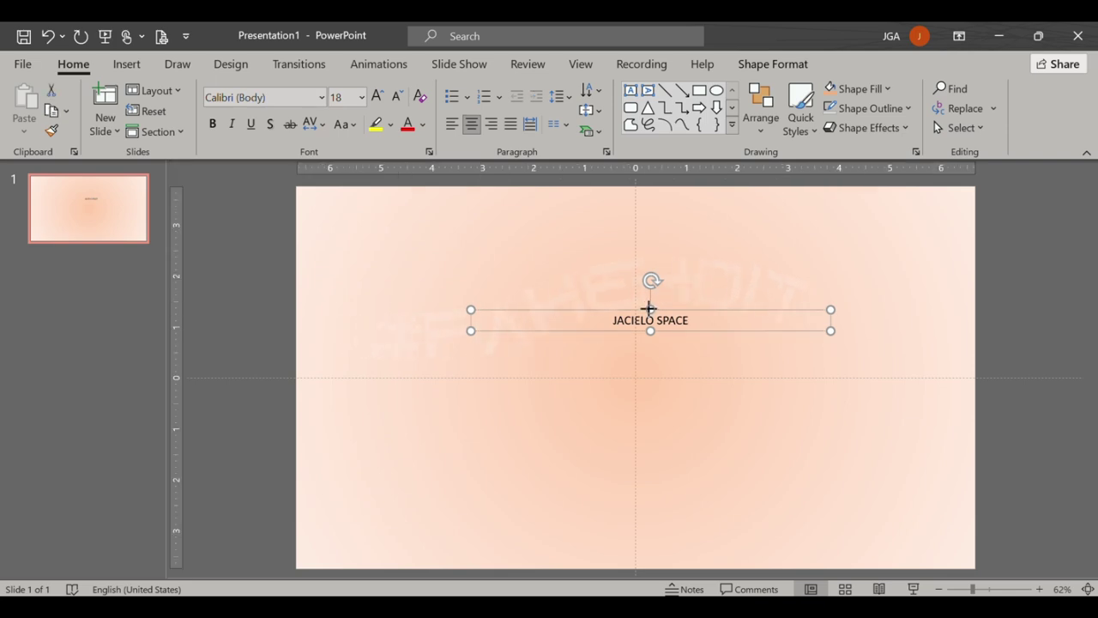
pyautogui.click(321, 98)
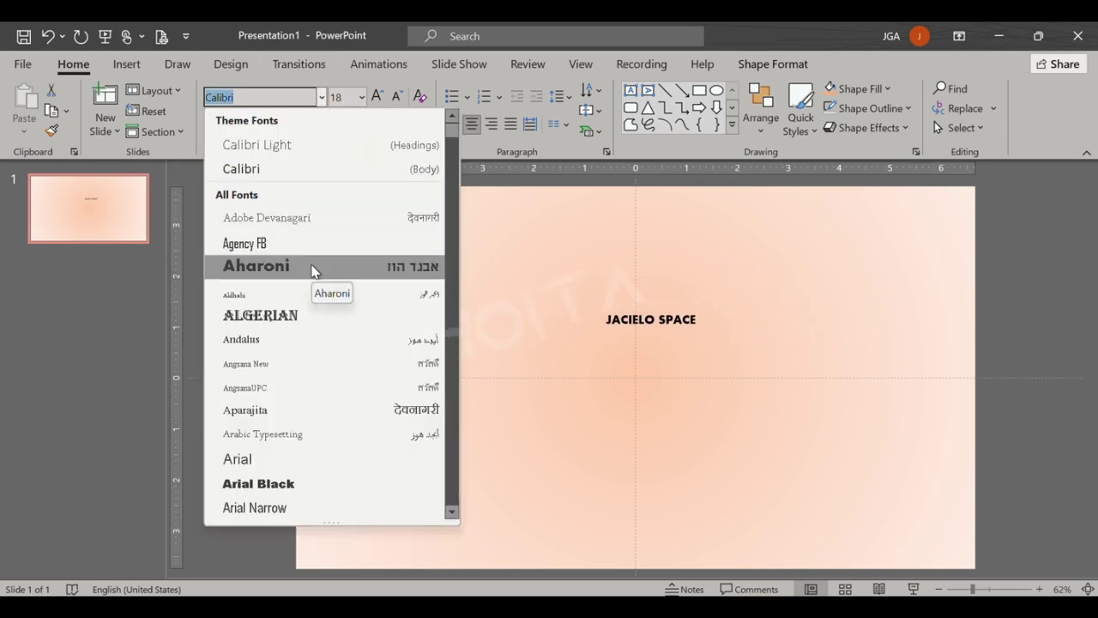
pyautogui.click(316, 477)
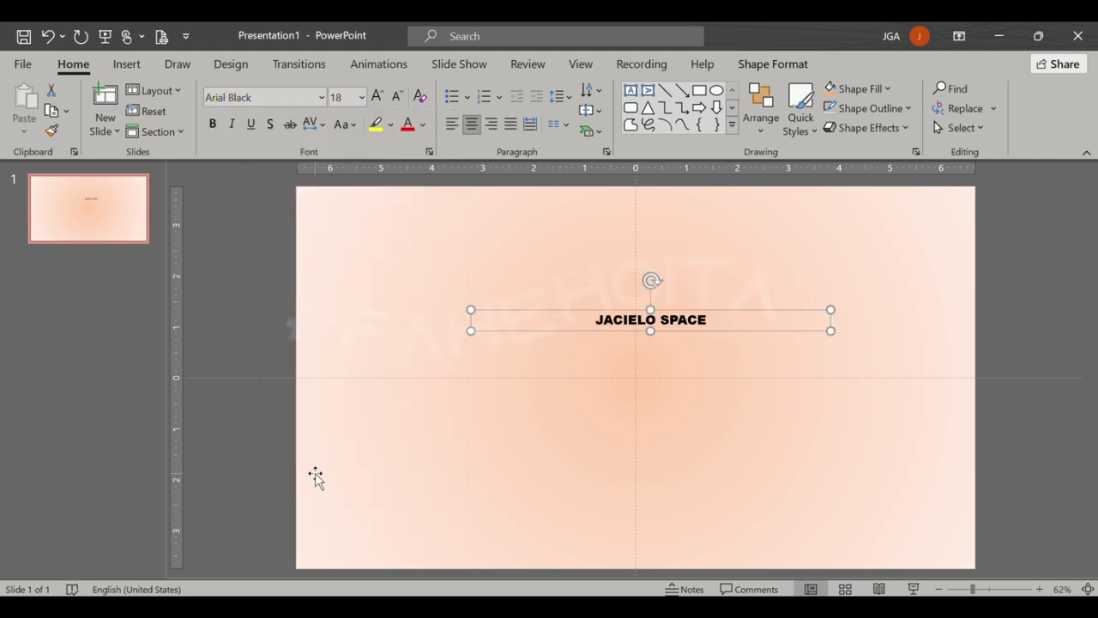
pyautogui.click(362, 98)
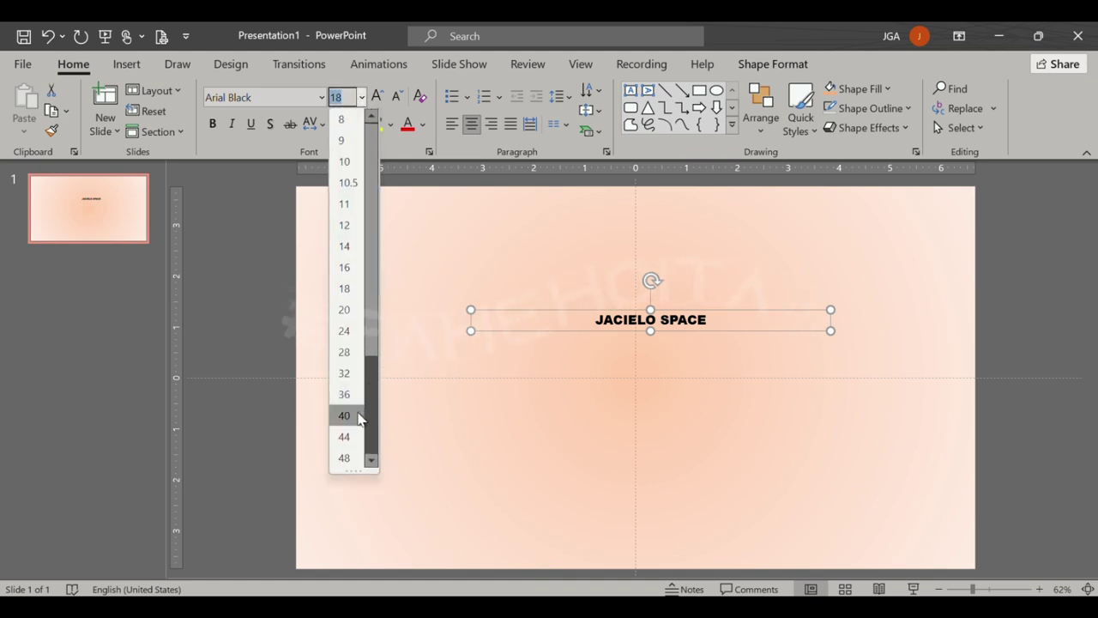
pyautogui.scroll(-2, 359, 419)
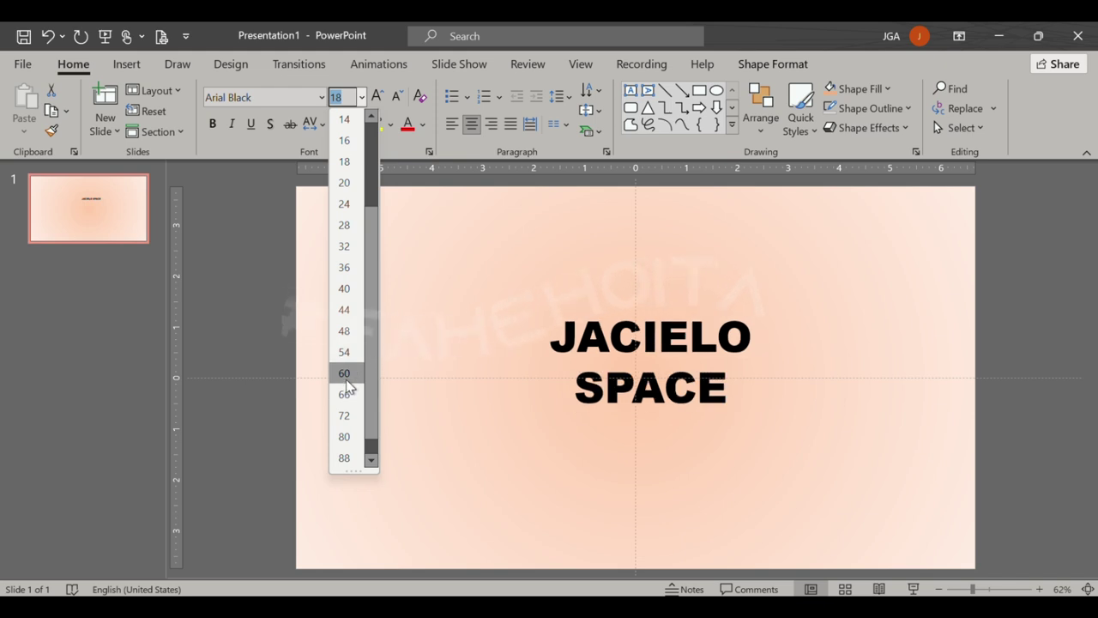
pyautogui.click(344, 436)
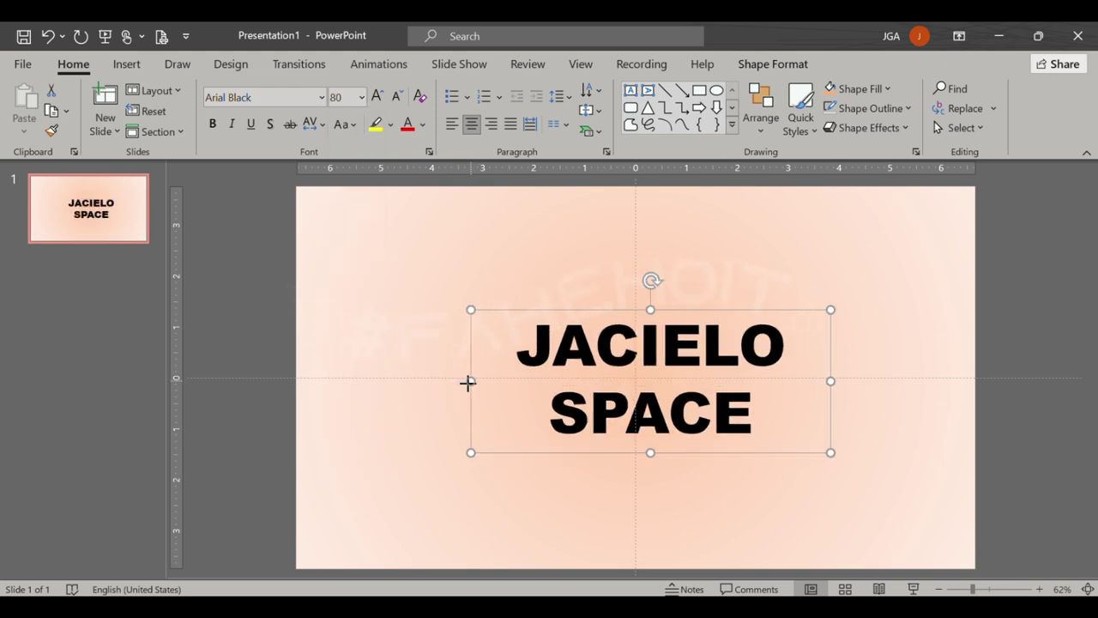
# - Widen the title box leftward so 'JACIELO SPACE' fits on one line
pyautogui.moveTo(467, 384); pyautogui.dragTo(354, 360)
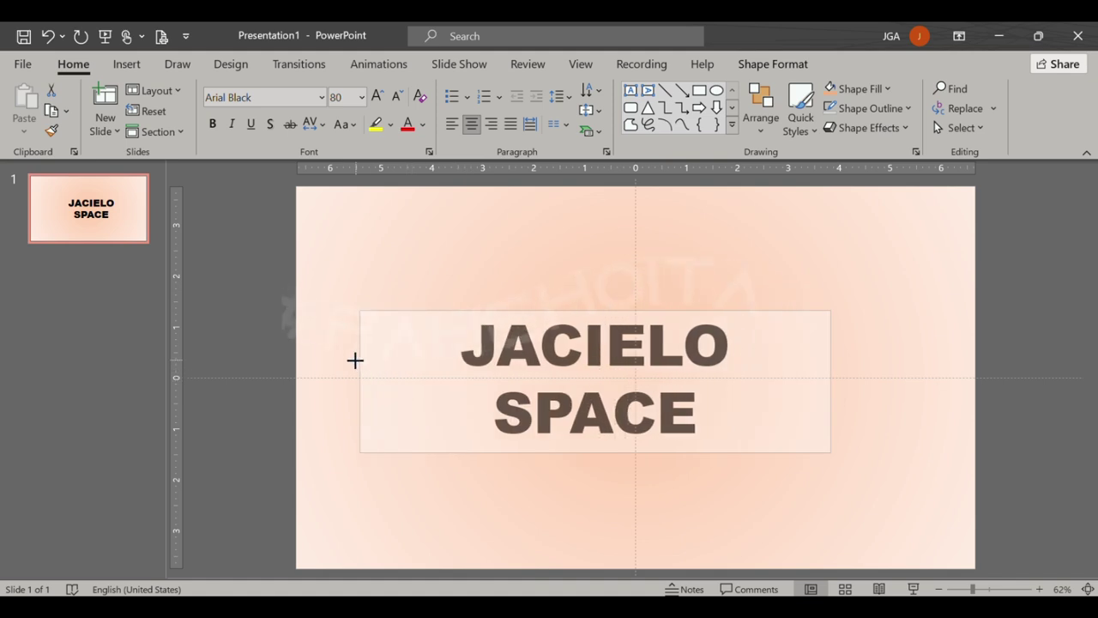
pyautogui.moveTo(354, 360); pyautogui.dragTo(324, 360)
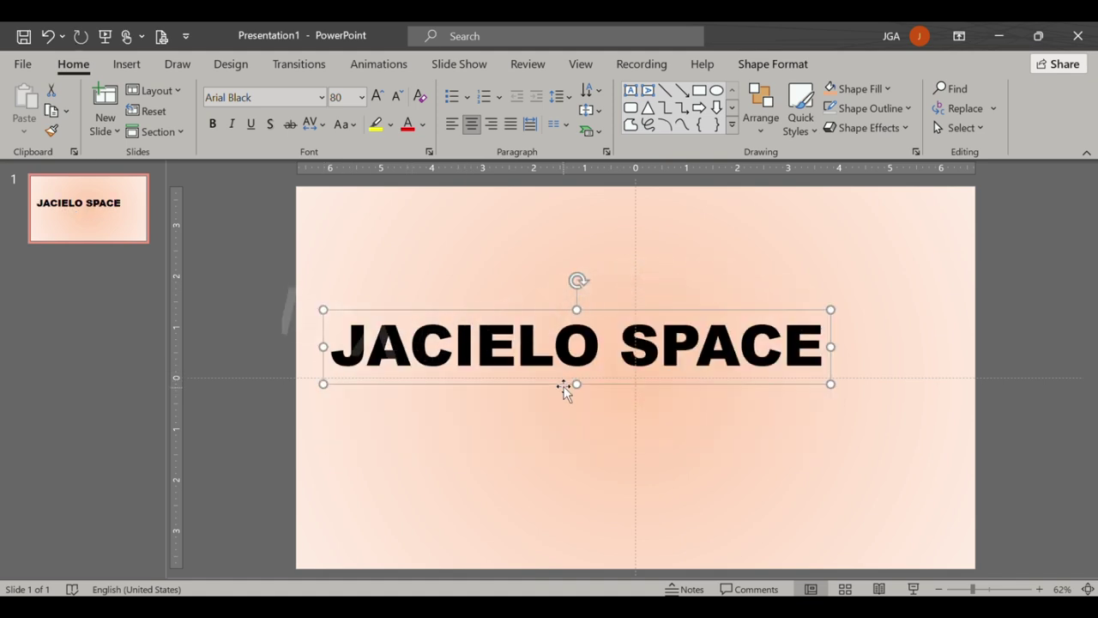
pyautogui.click(732, 107)
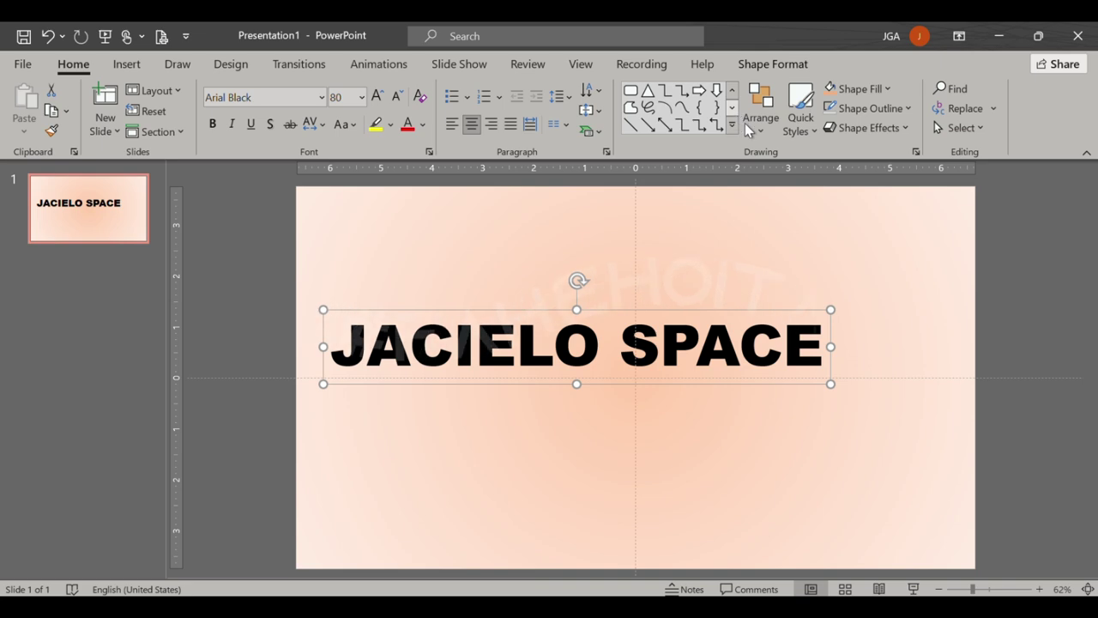
# - Align the title box to the slide's center and middle
pyautogui.click(760, 110)
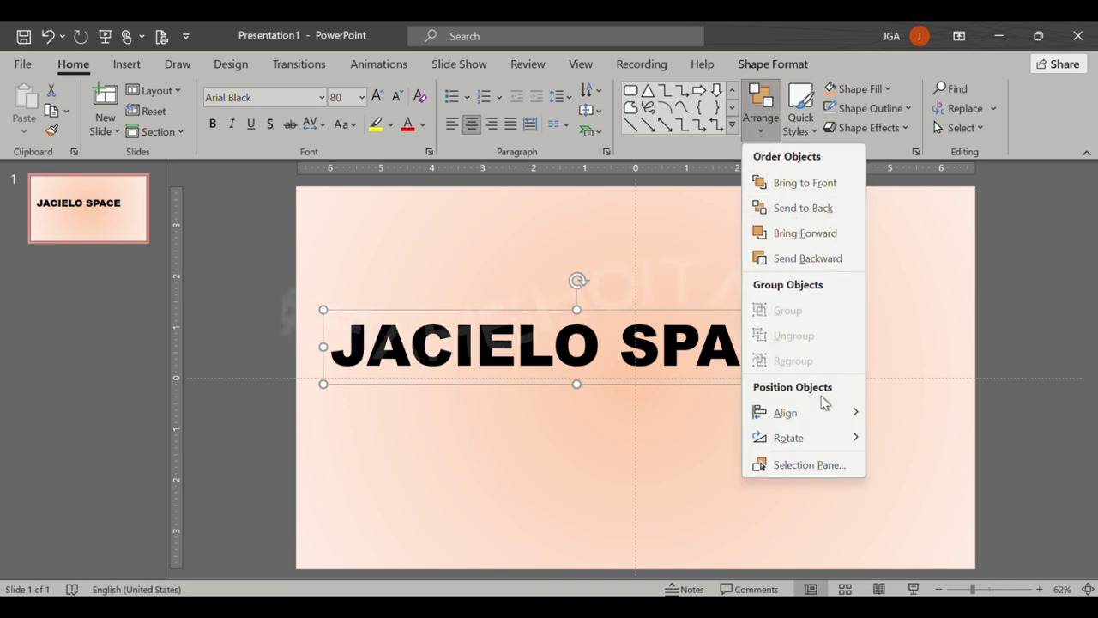
pyautogui.moveTo(786, 412)
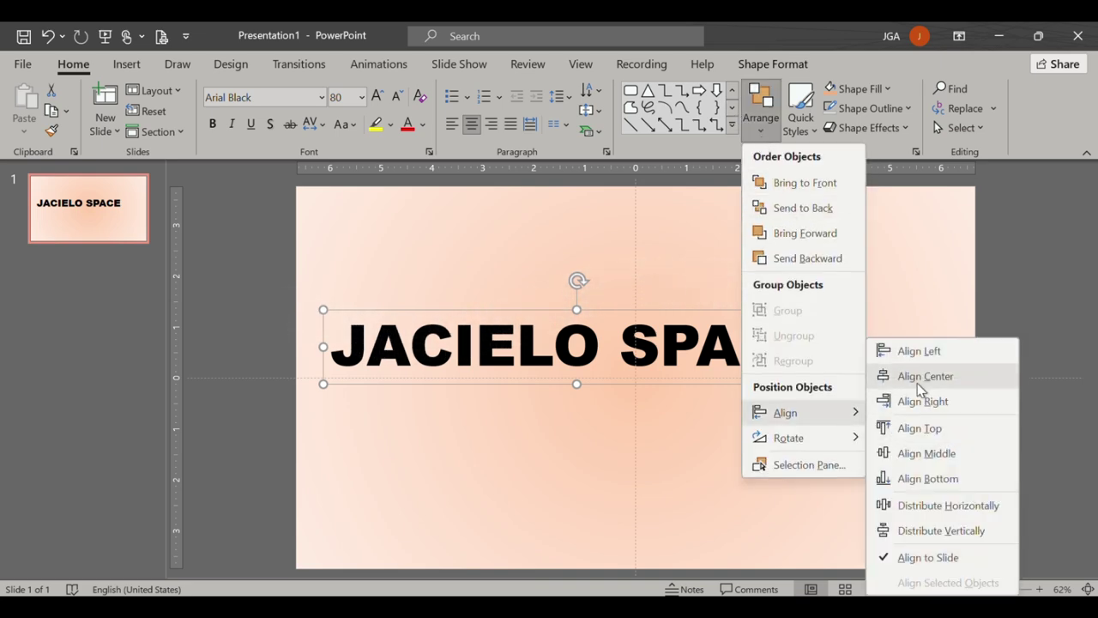
pyautogui.click(924, 376)
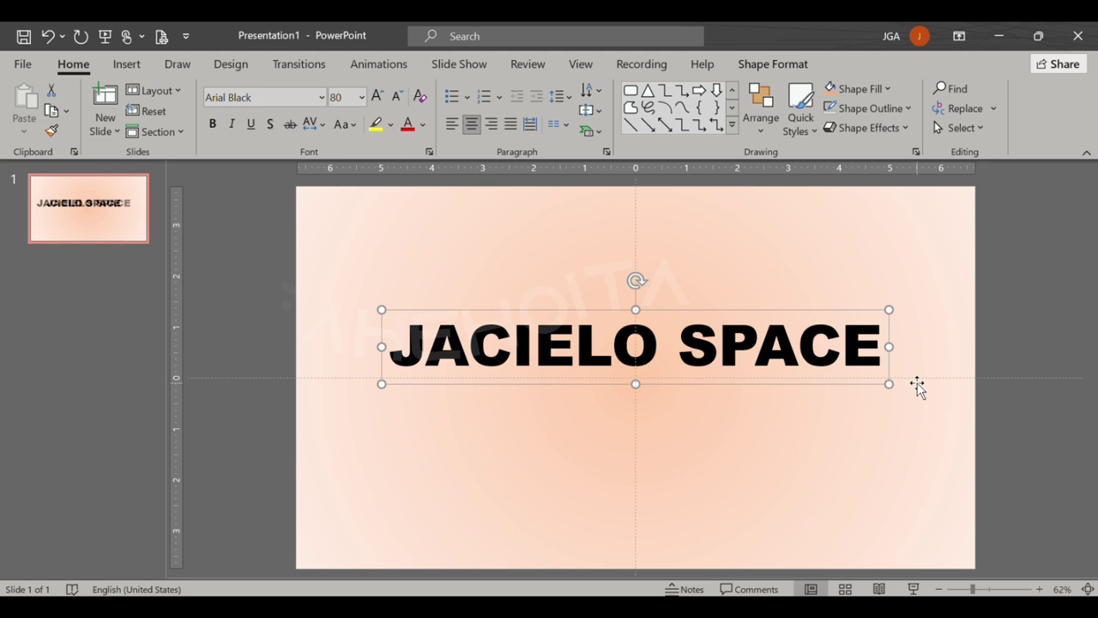
pyautogui.click(765, 133)
pyautogui.moveTo(786, 413)
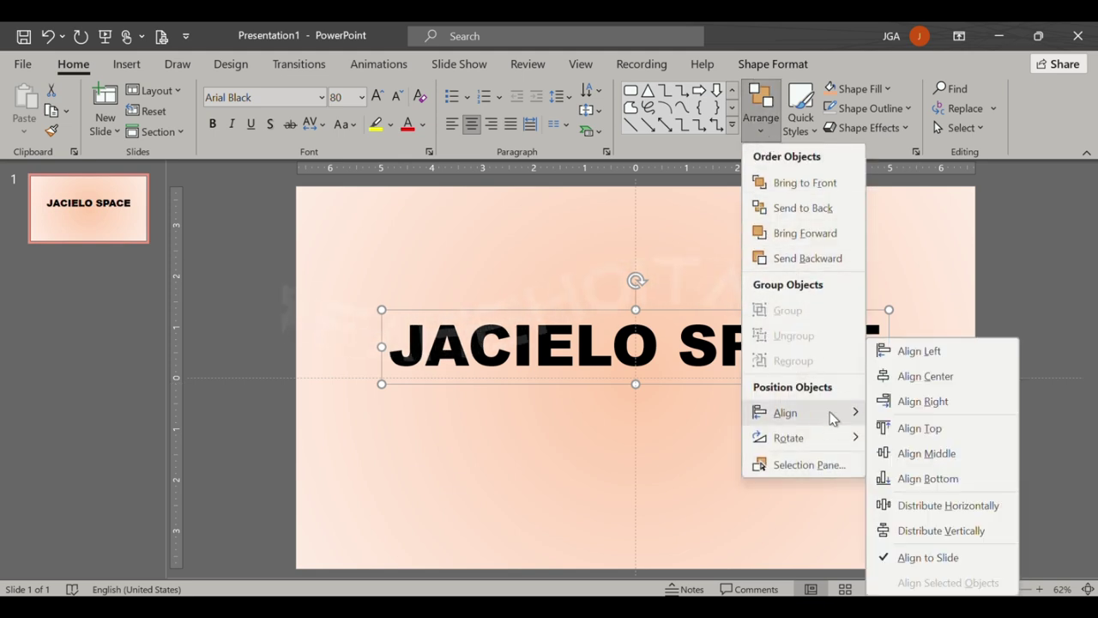
pyautogui.click(895, 457)
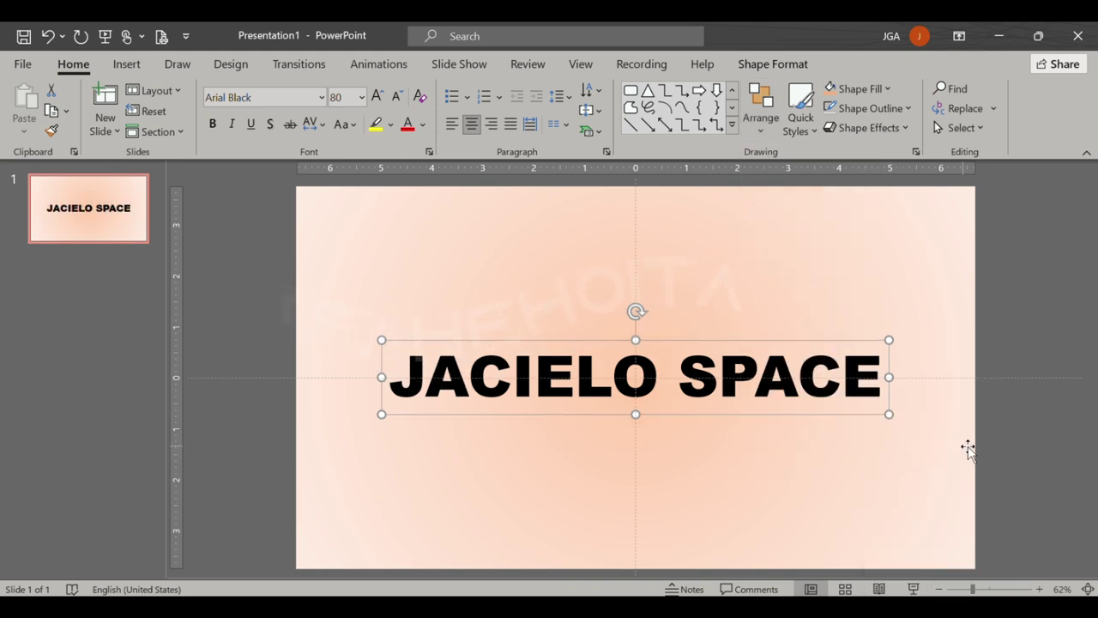
pyautogui.click(996, 454)
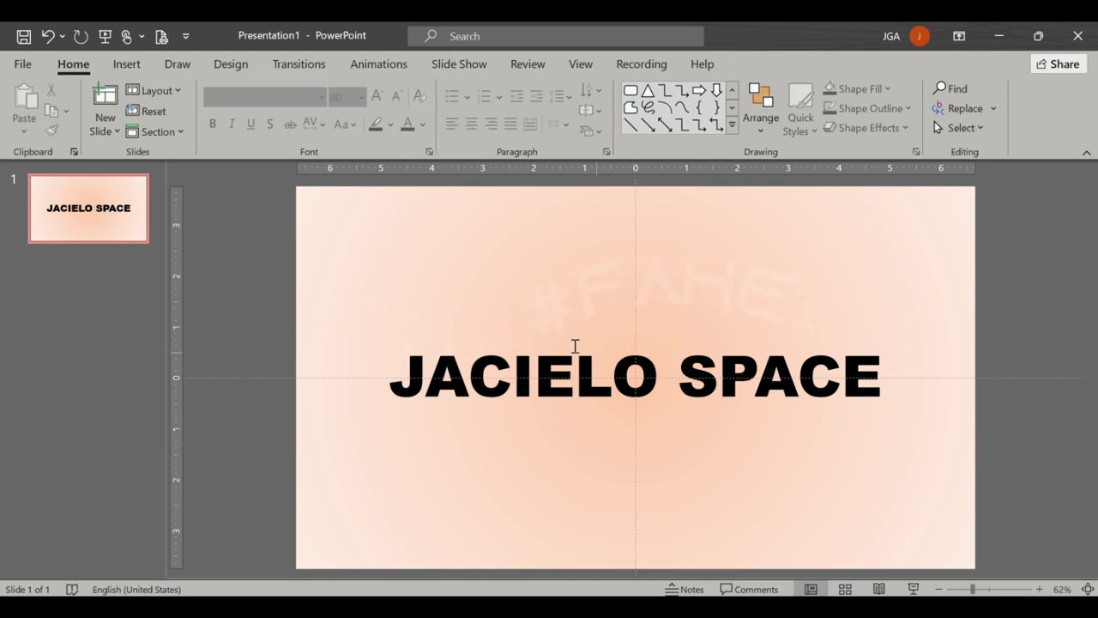
# - Add a text box under the title reading 'LEARN-CREATE-SHARE', centre-aligned
pyautogui.click(140, 63)
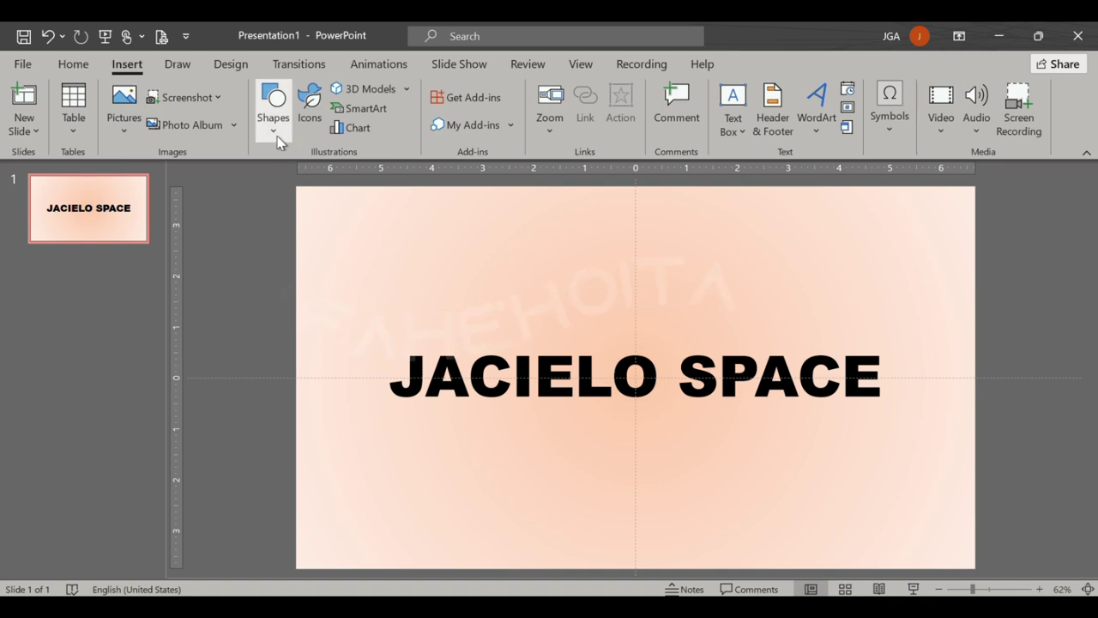
pyautogui.click(272, 104)
pyautogui.click(267, 180)
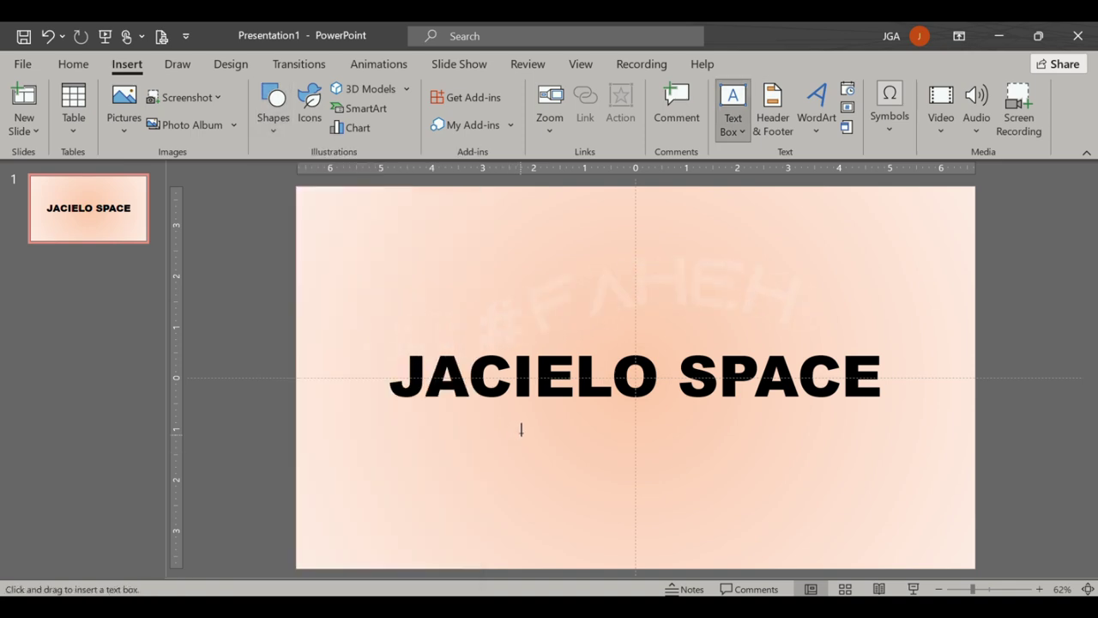
pyautogui.moveTo(518, 414); pyautogui.dragTo(805, 458)
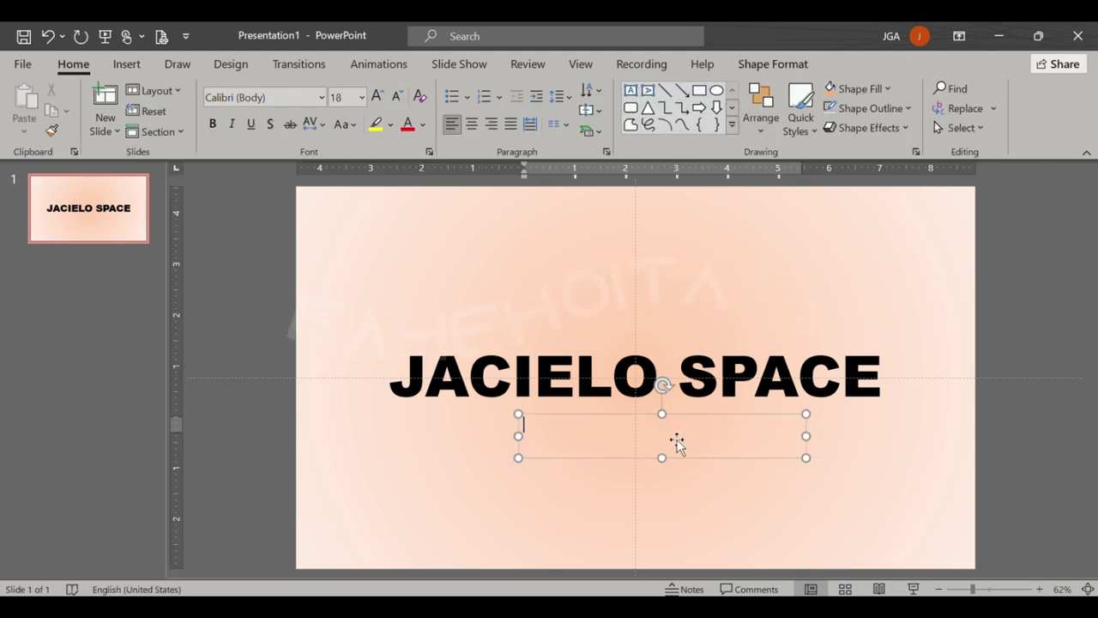
pyautogui.write('LEARN')
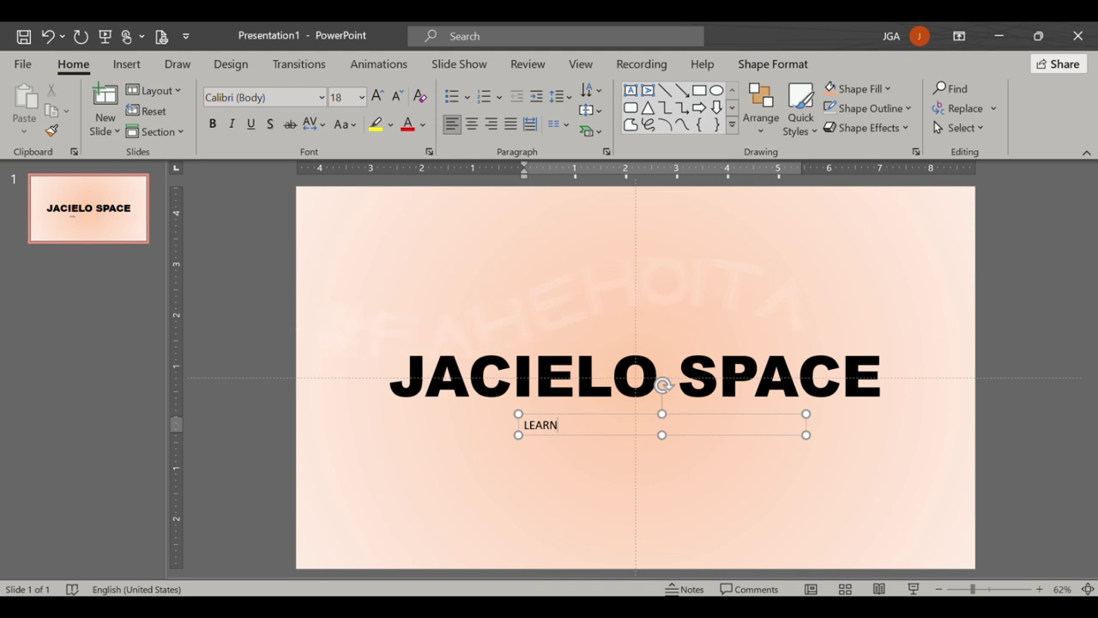
pyautogui.write('-CREATE')
pyautogui.write('-SHARE')
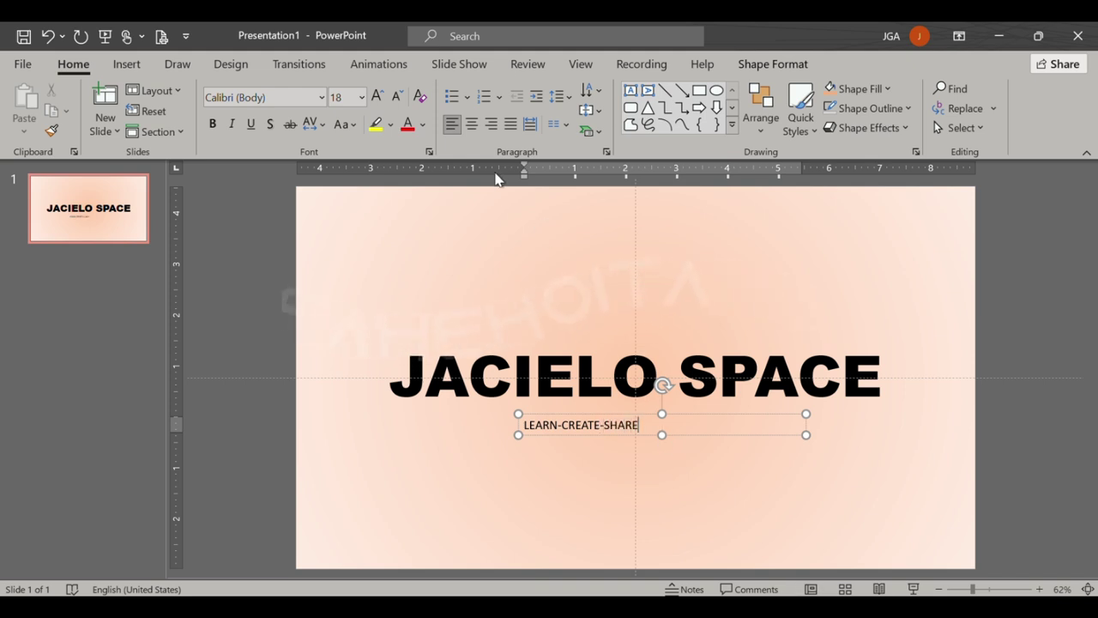
pyautogui.click(472, 127)
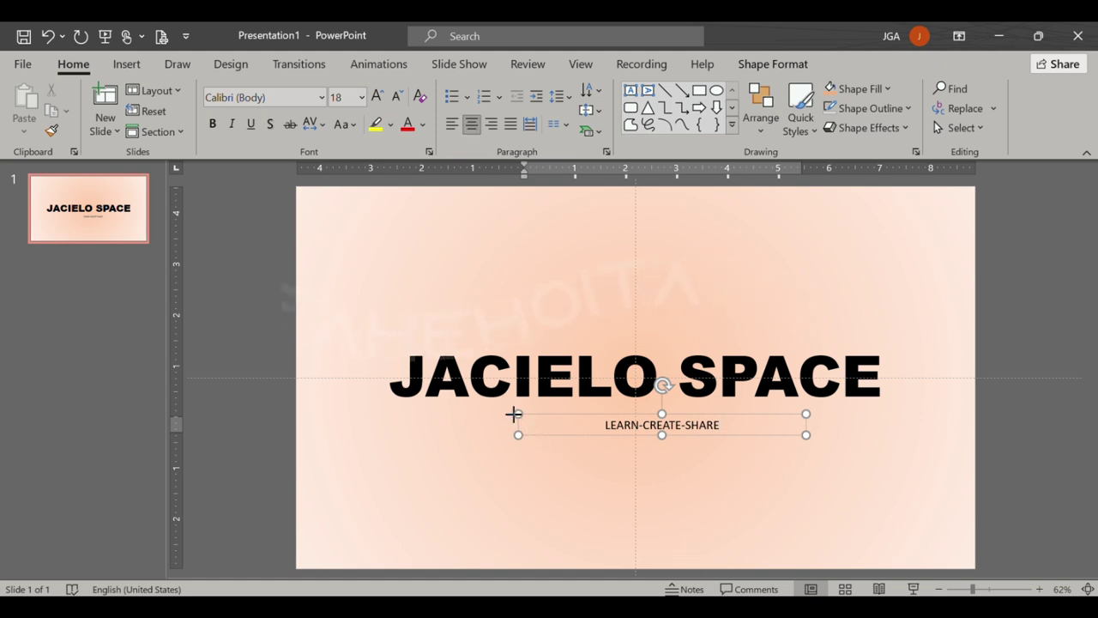
# - Format the subtitle in Aharoni, size 24, with Very Loose character spacing
pyautogui.moveTo(514, 415); pyautogui.dragTo(513, 414)
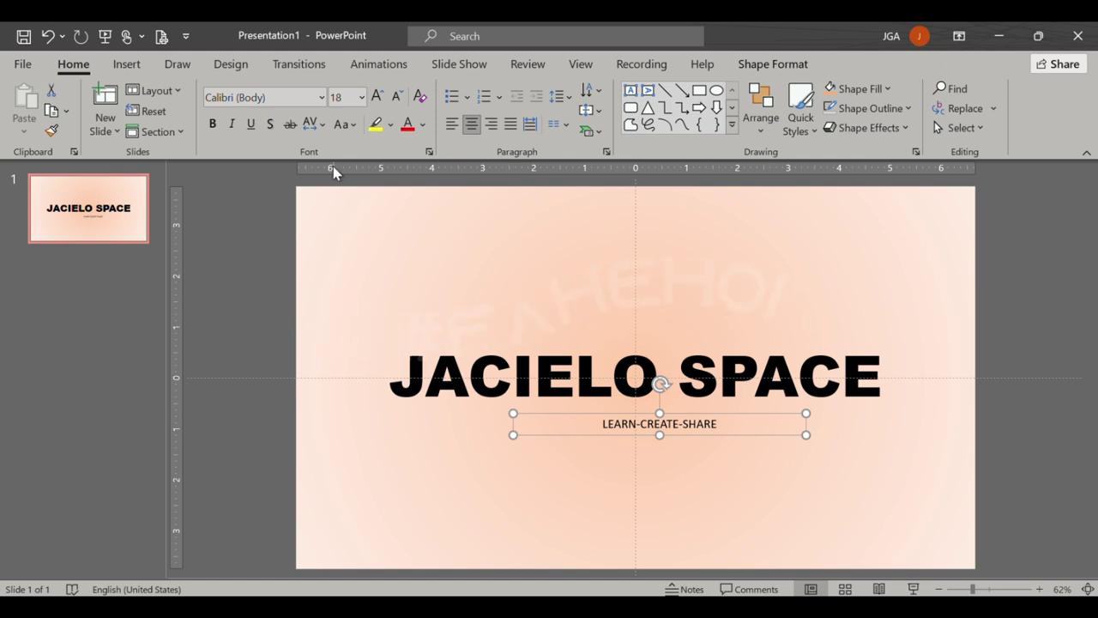
pyautogui.click(323, 98)
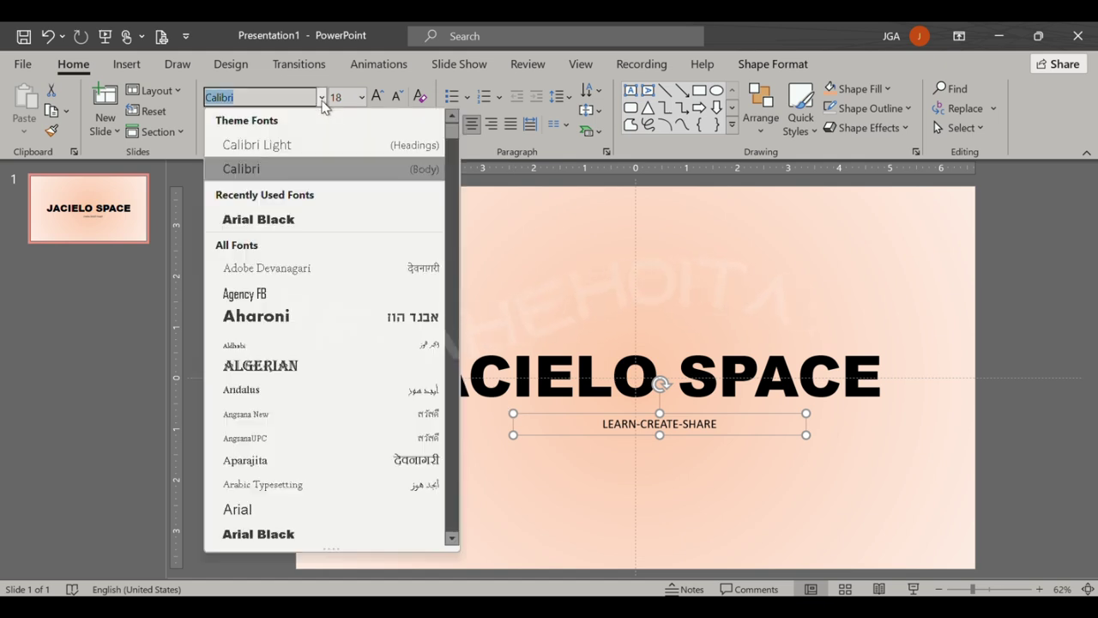
pyautogui.click(280, 317)
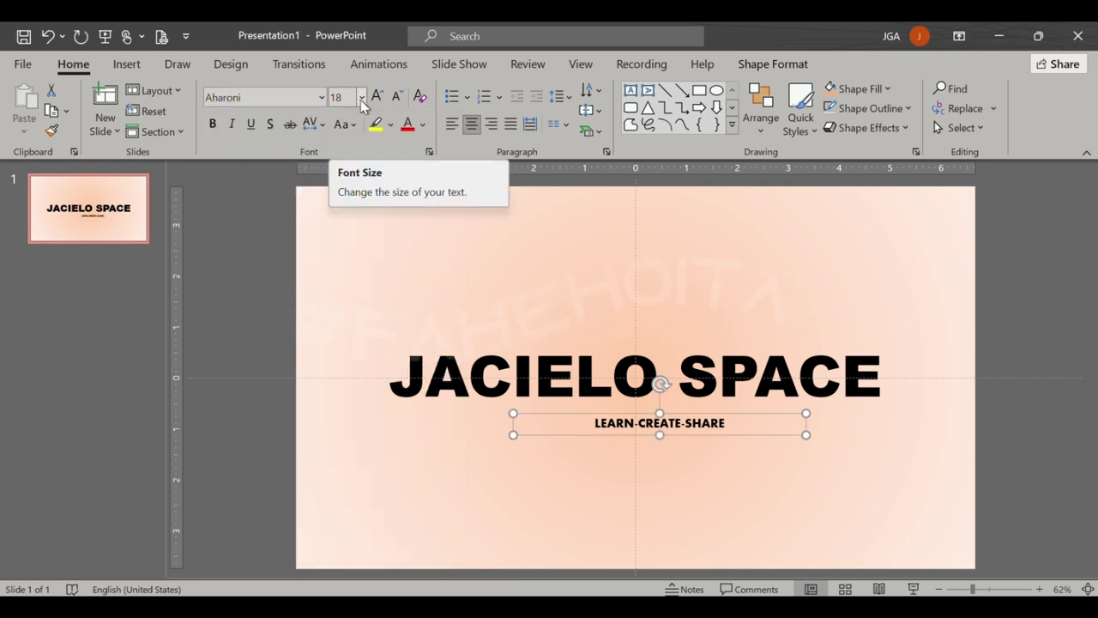
pyautogui.click(314, 124)
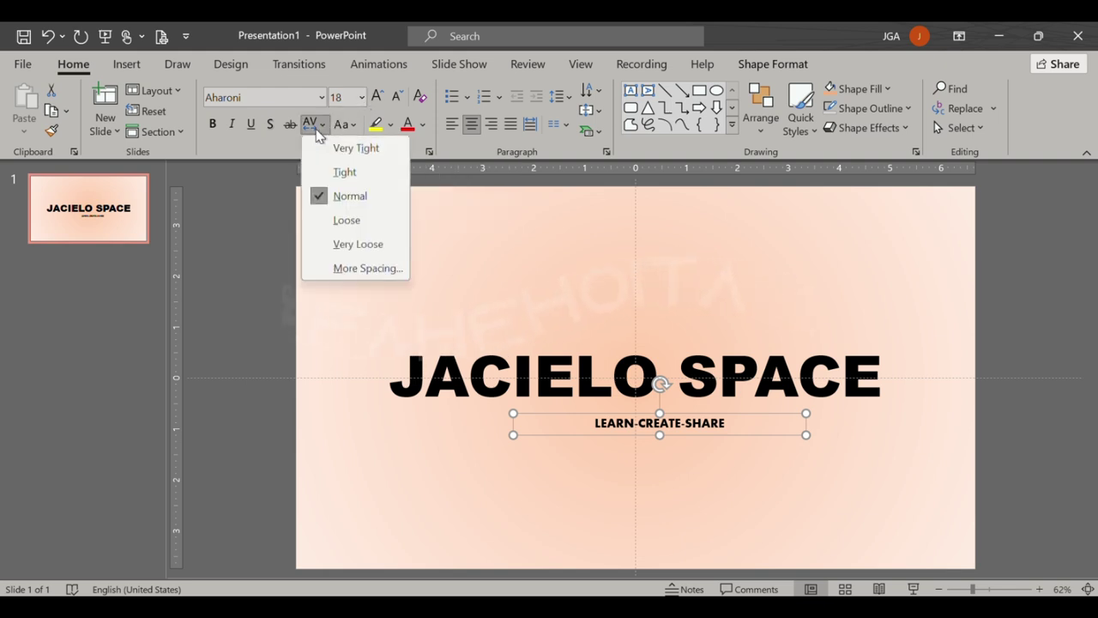
pyautogui.click(344, 246)
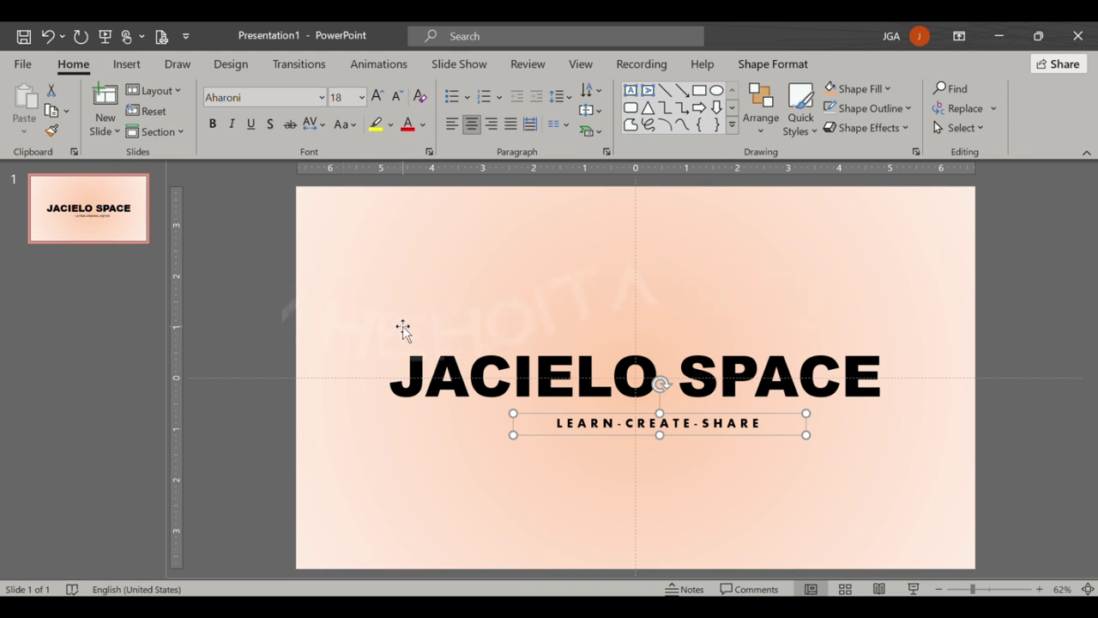
pyautogui.click(361, 97)
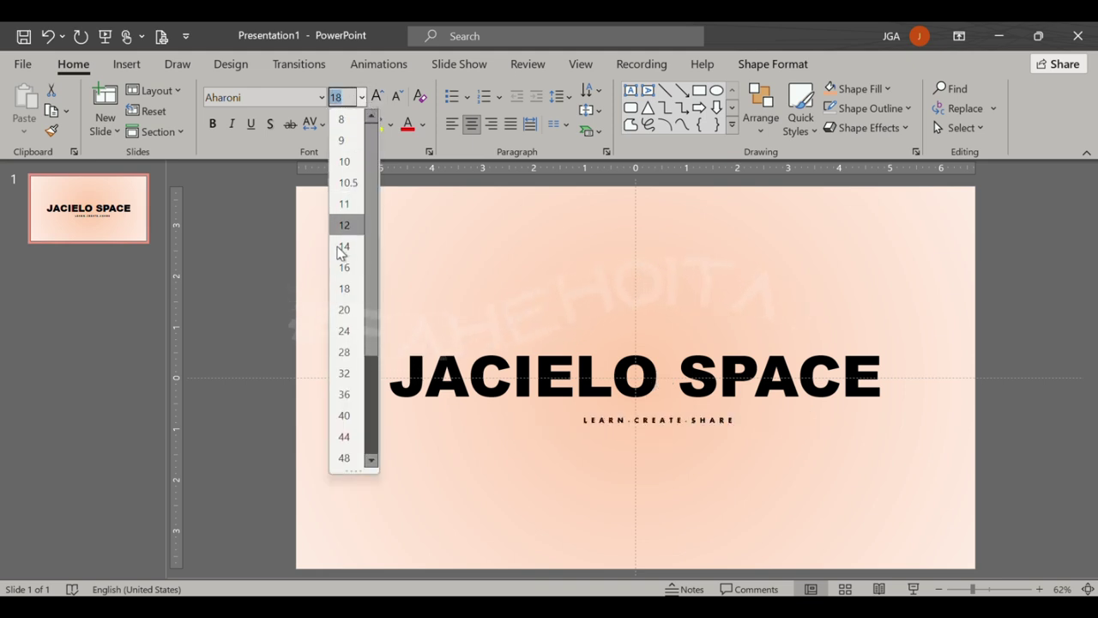
pyautogui.click(344, 332)
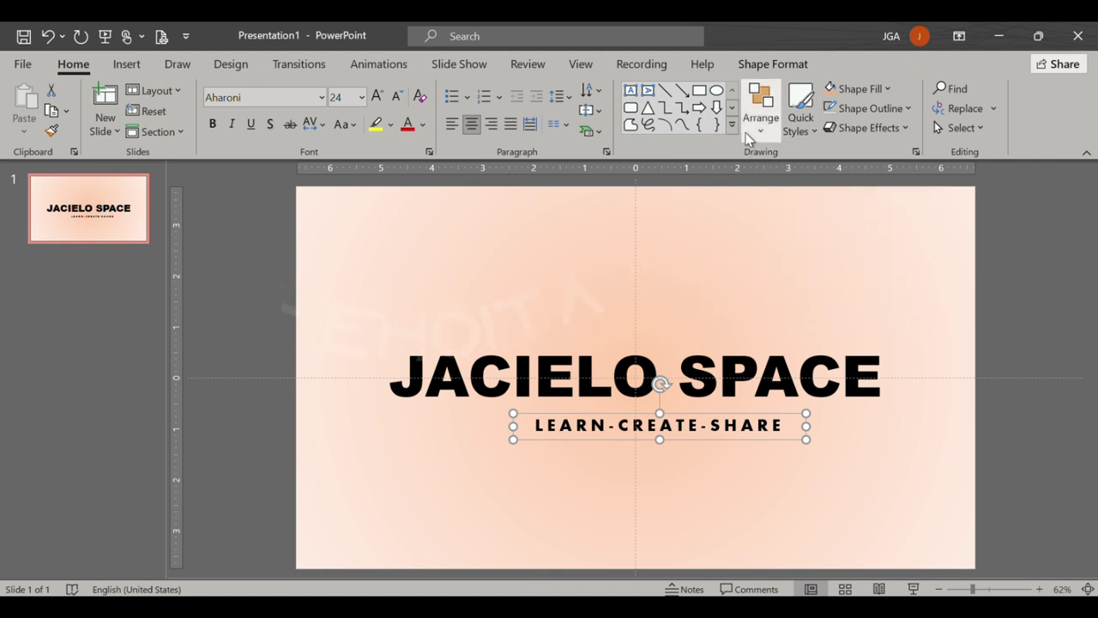
# - Align the subtitle box to the horizontal center of the slide
pyautogui.click(761, 112)
pyautogui.moveTo(785, 412)
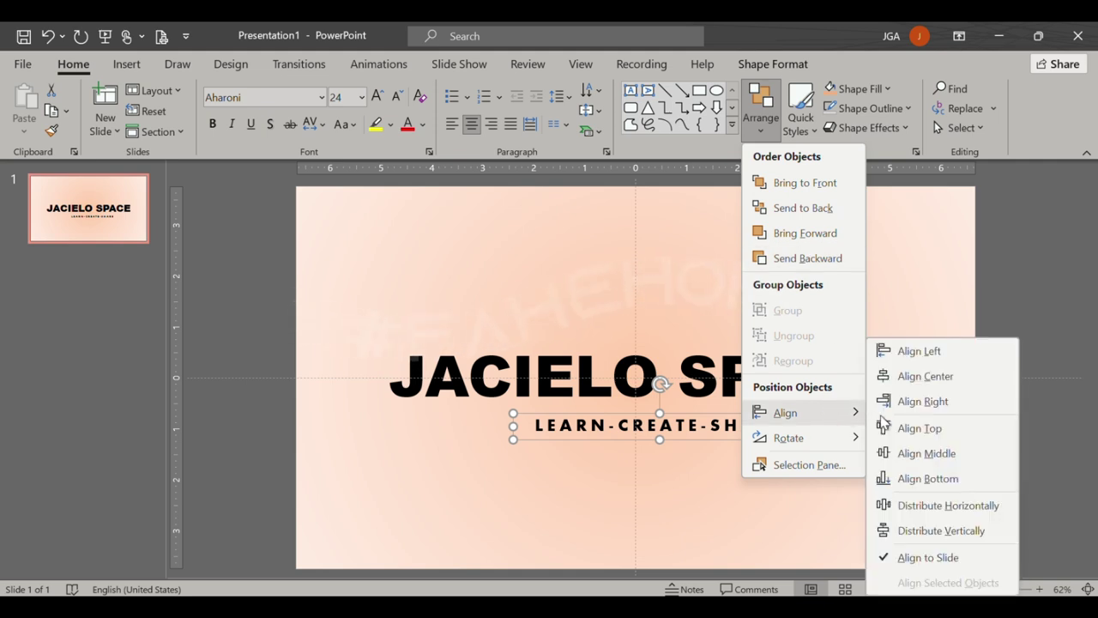
pyautogui.click(911, 383)
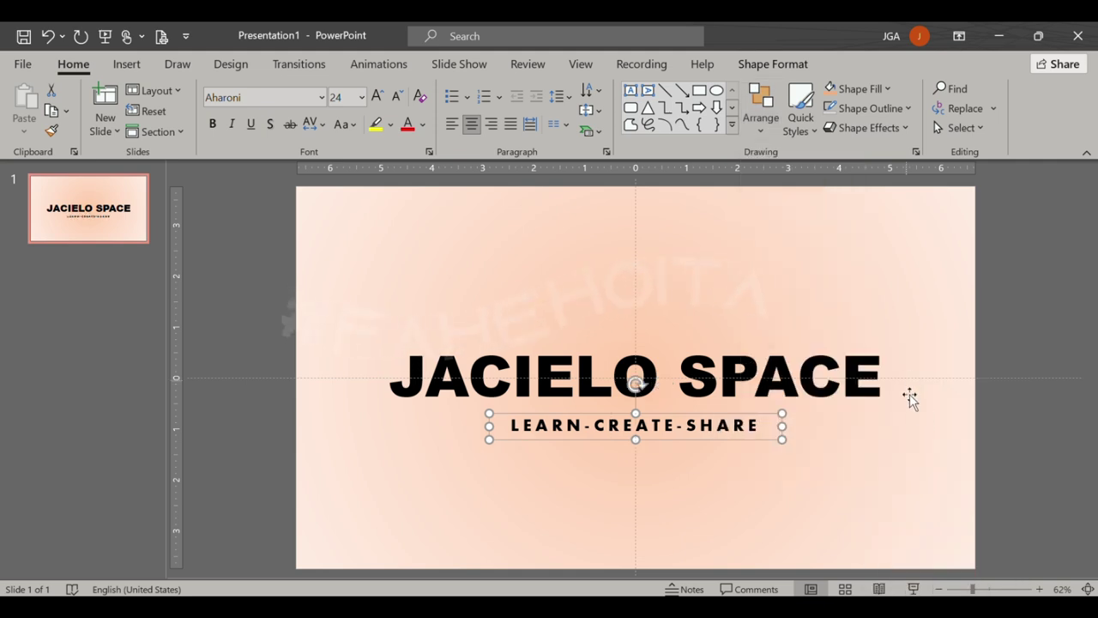
pyautogui.click(989, 462)
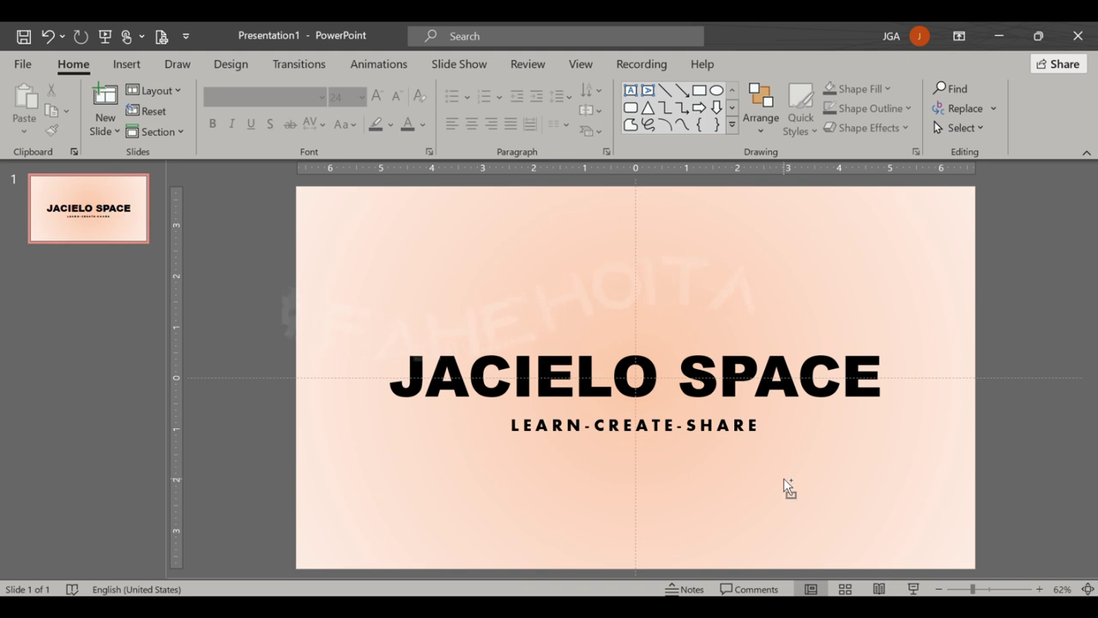
# - Select the background and both text boxes, then apply Merge Shapes > Subtract
pyautogui.scroll(-2, 784, 481)
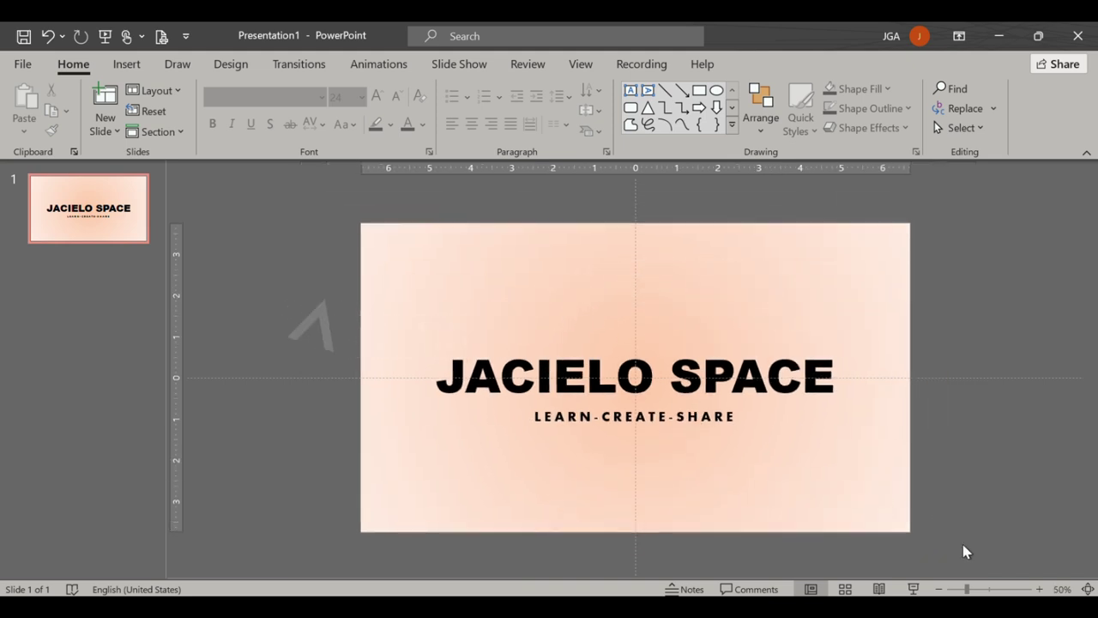
pyautogui.moveTo(962, 544)
pyautogui.mouseDown()
pyautogui.moveTo(541, 304)
pyautogui.moveTo(323, 205)
pyautogui.mouseUp()
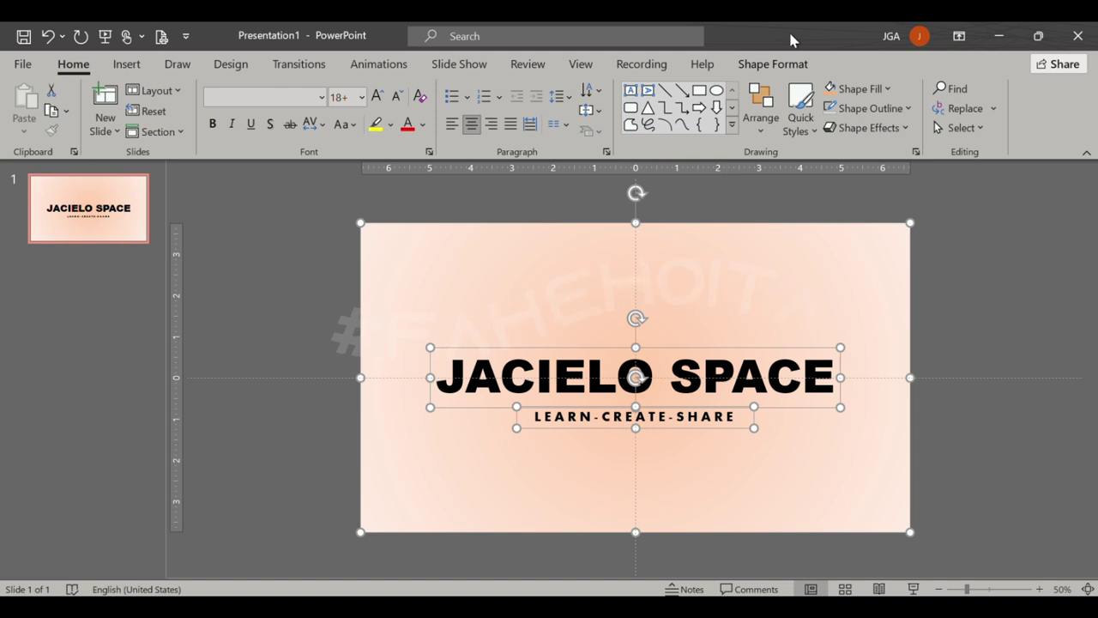
pyautogui.click(778, 62)
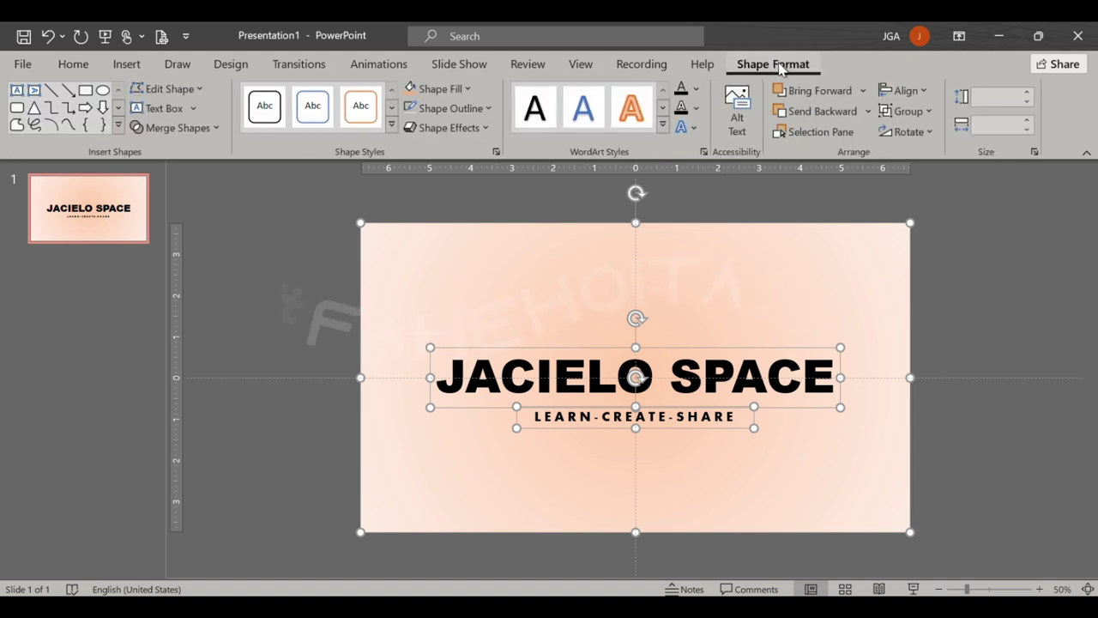
pyautogui.click(212, 128)
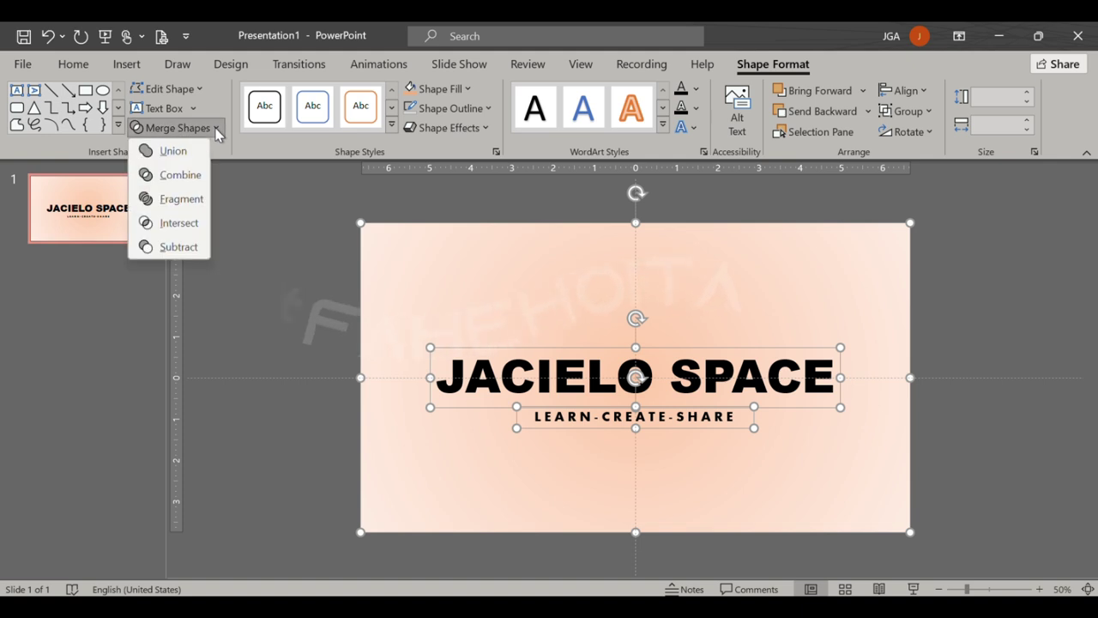
pyautogui.click(182, 247)
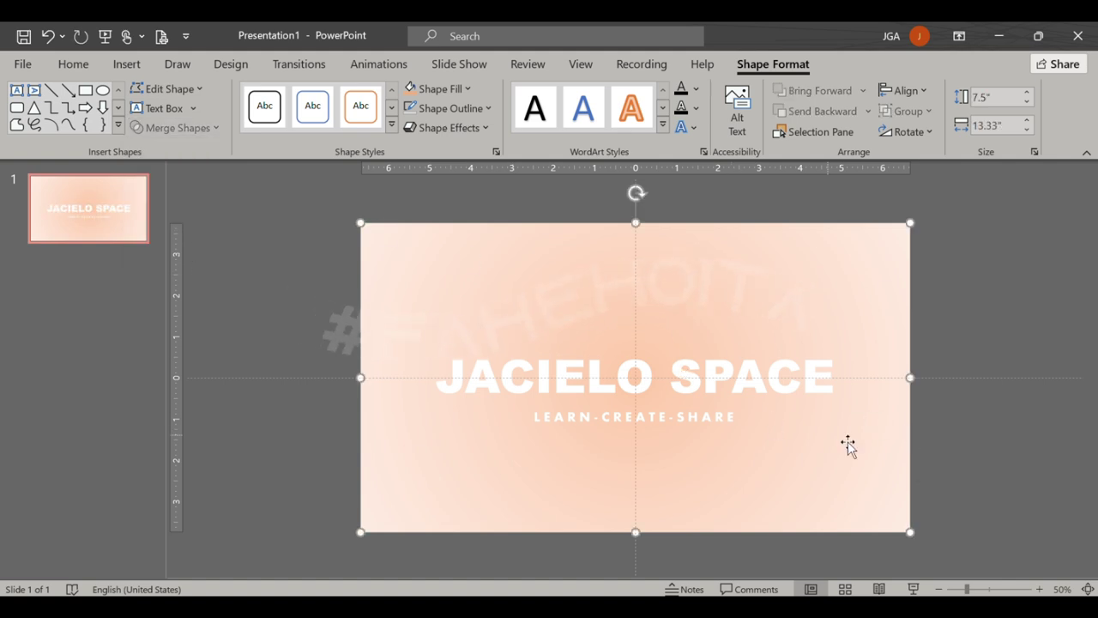
pyautogui.click(977, 492)
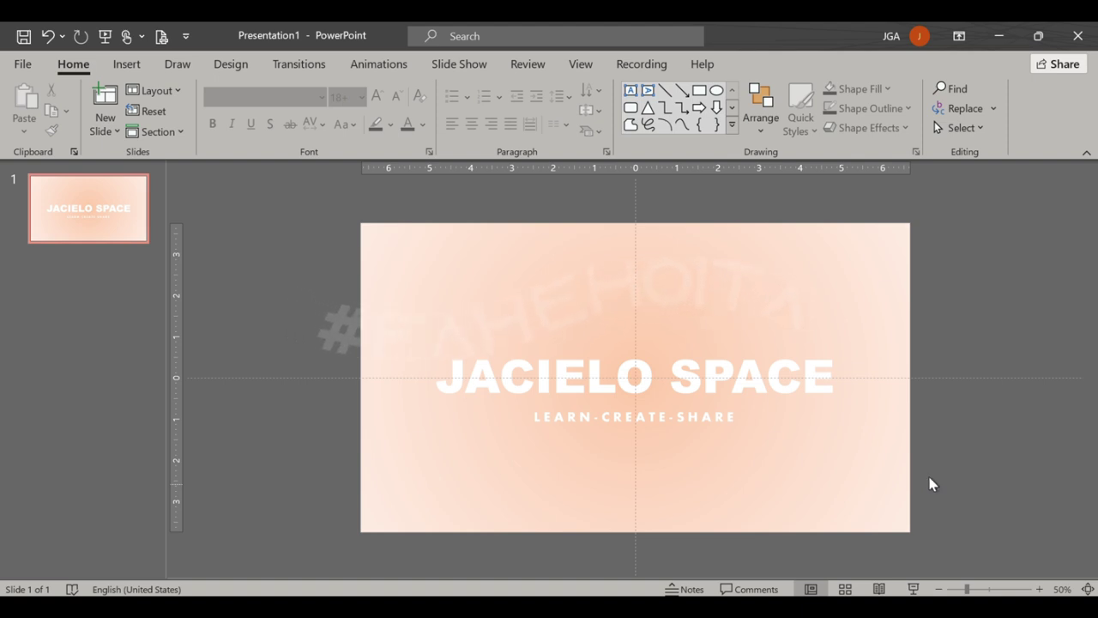
pyautogui.click(559, 271)
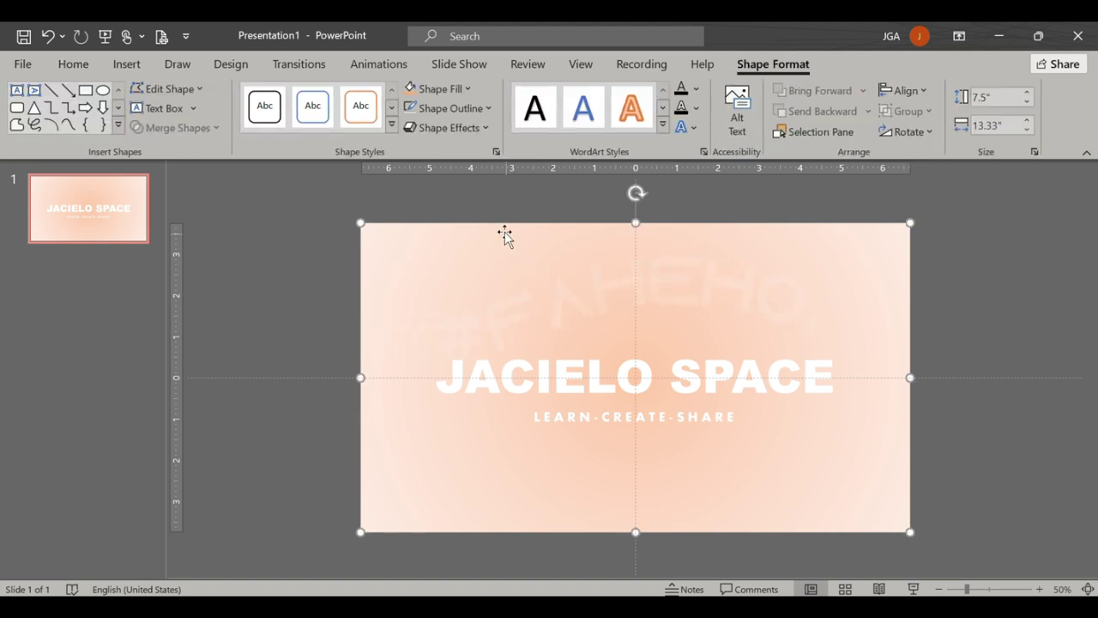
# - Apply an Inner: Center shadow to the peach full-slide shape so the lettering looks recessed
pyautogui.click(477, 128)
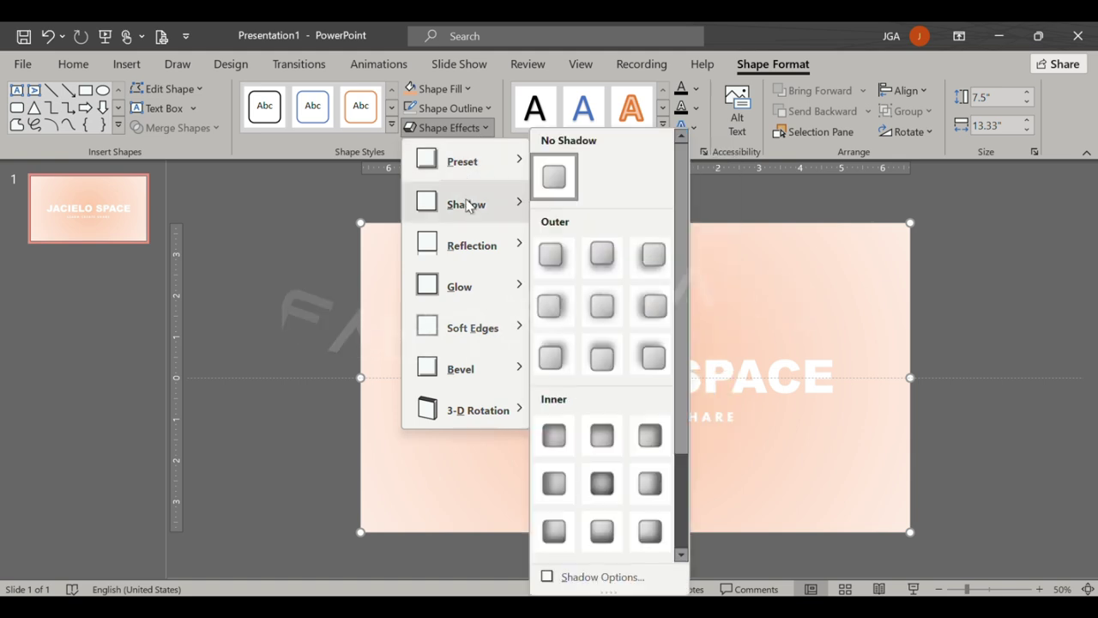
pyautogui.moveTo(465, 204)
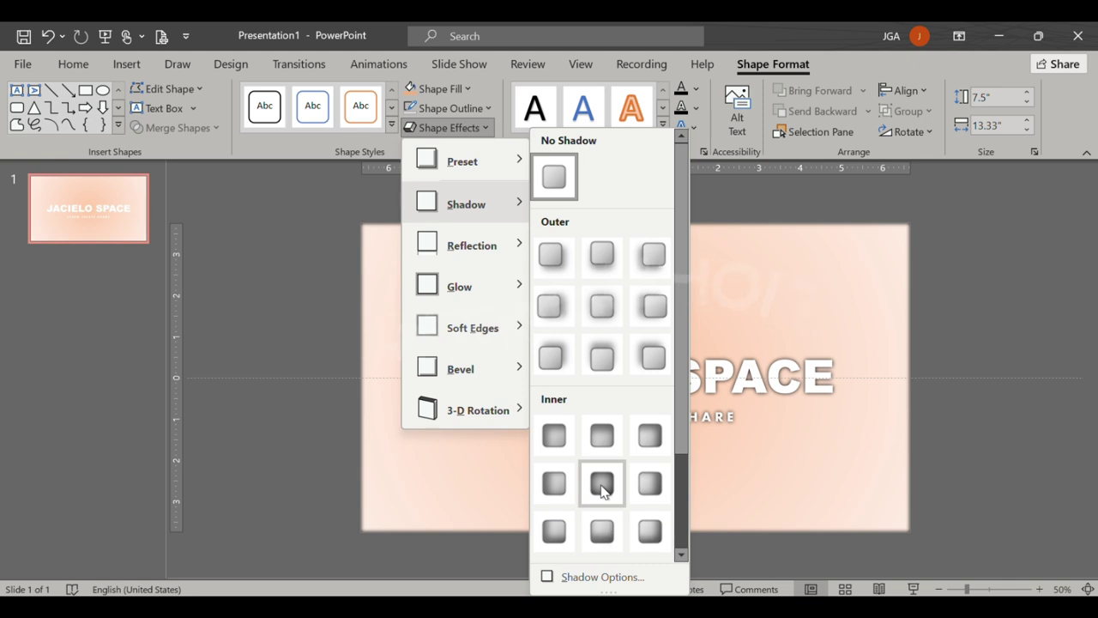
pyautogui.click(603, 487)
pyautogui.click(601, 485)
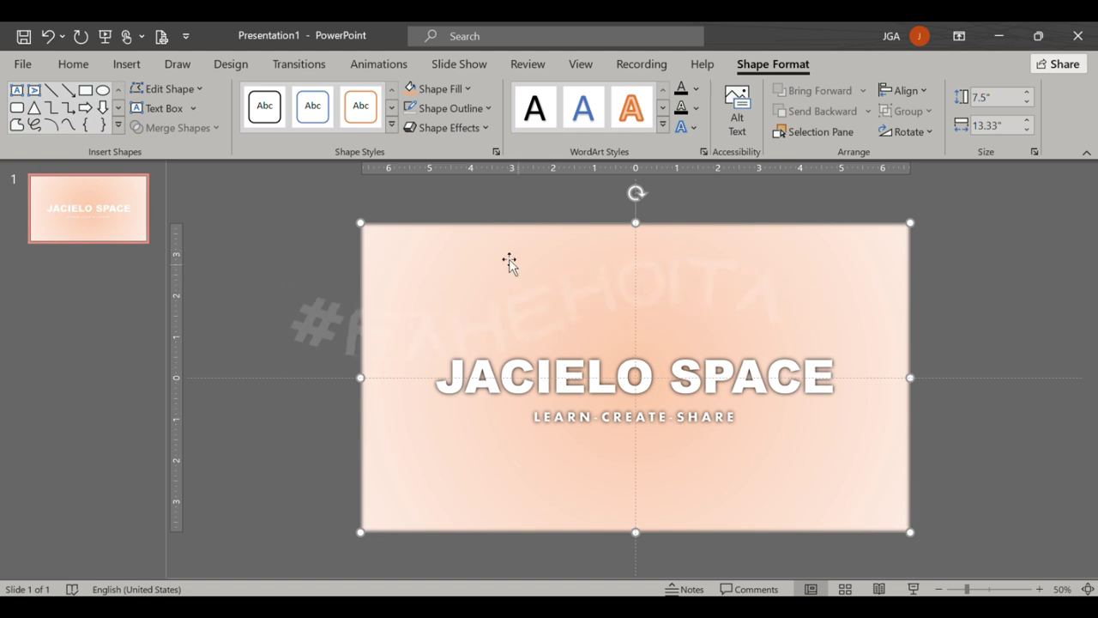
pyautogui.click(127, 69)
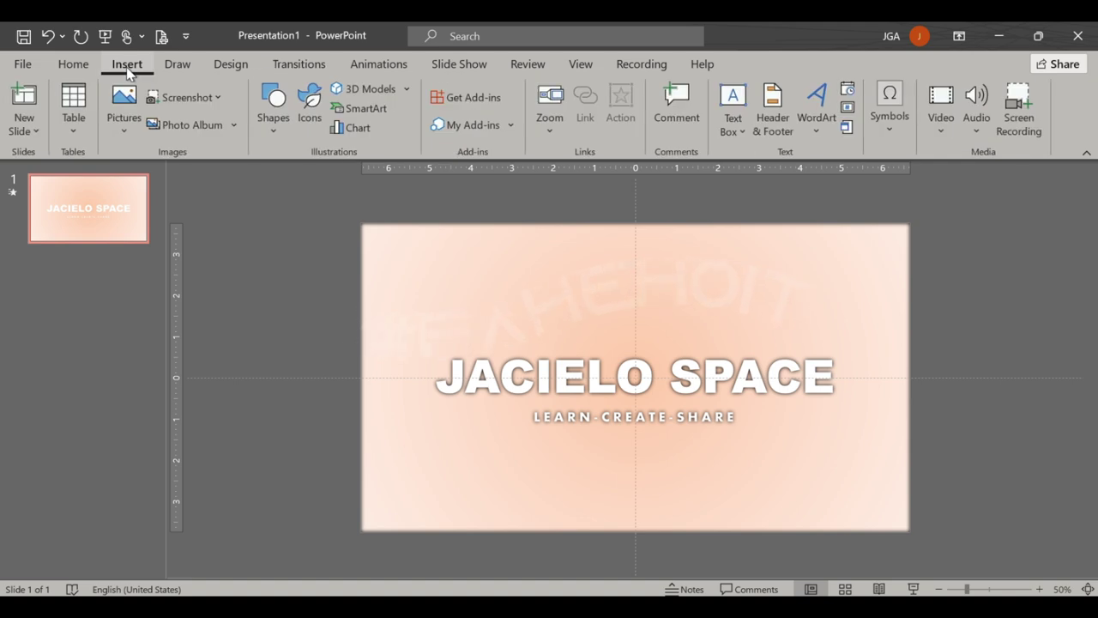
# - Draw a slide-sized rectangle with no outline and a green fill
pyautogui.click(266, 133)
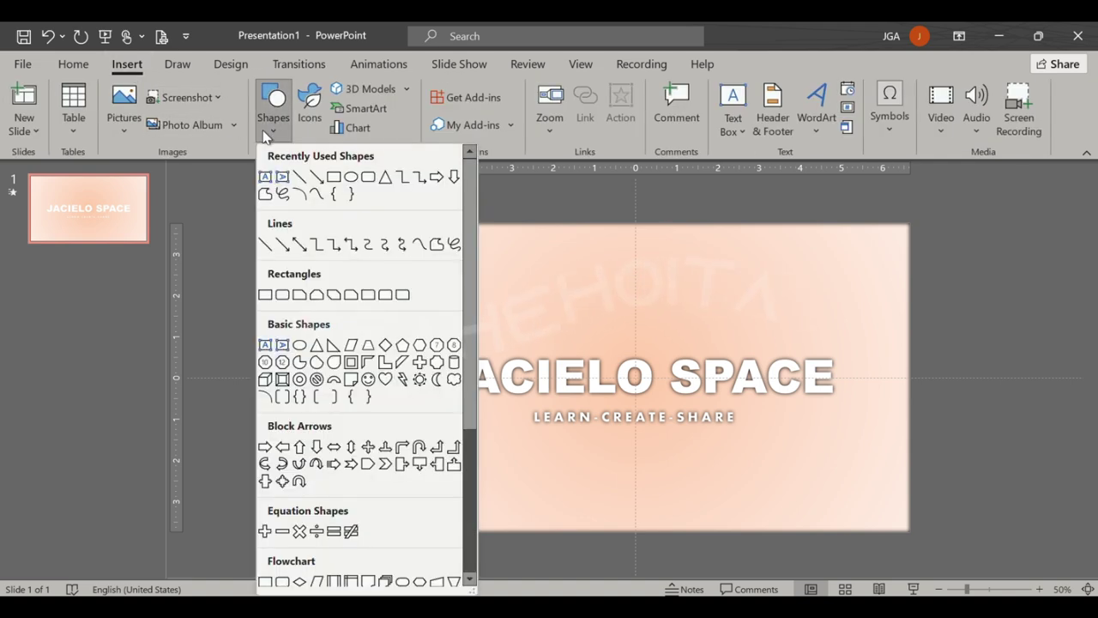
pyautogui.click(334, 178)
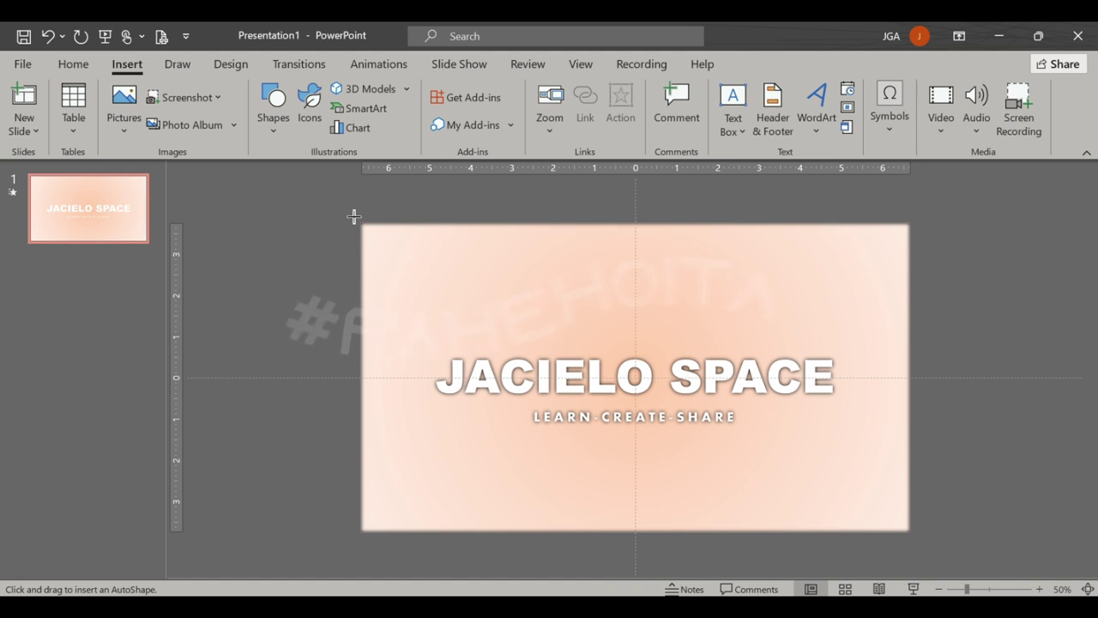
pyautogui.moveTo(357, 223); pyautogui.dragTo(910, 537)
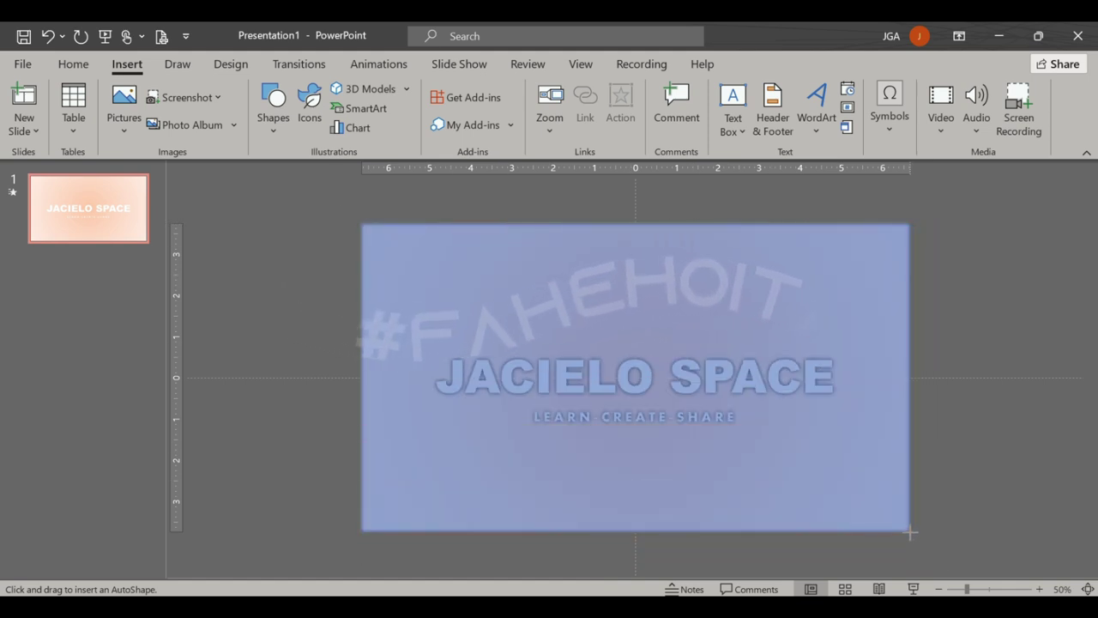
pyautogui.moveTo(909, 538); pyautogui.dragTo(910, 532)
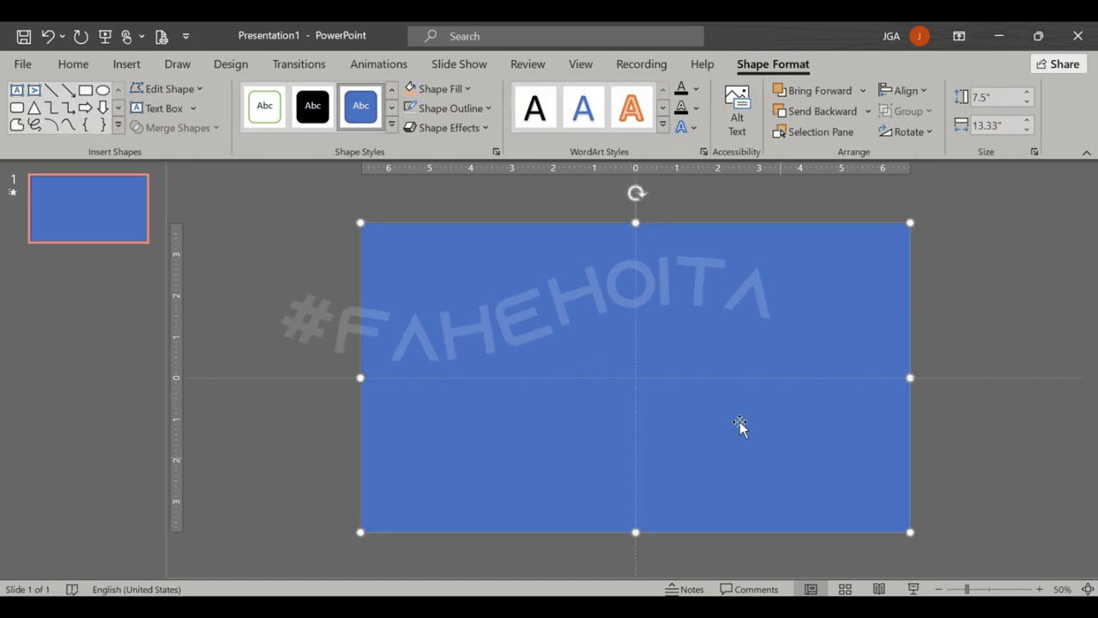
pyautogui.click(480, 108)
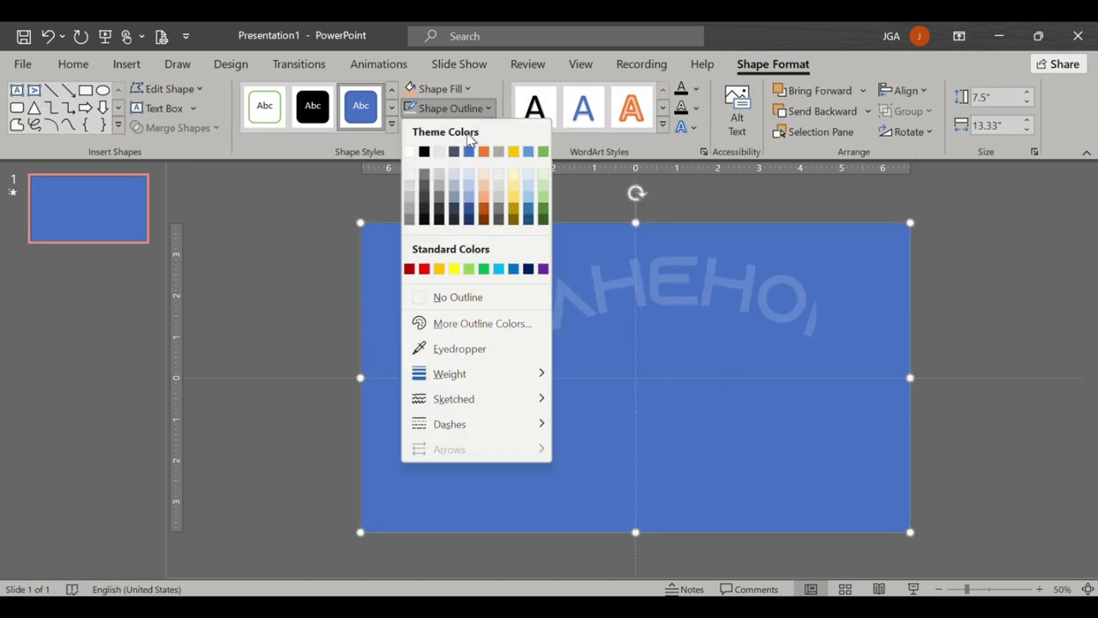
pyautogui.click(458, 297)
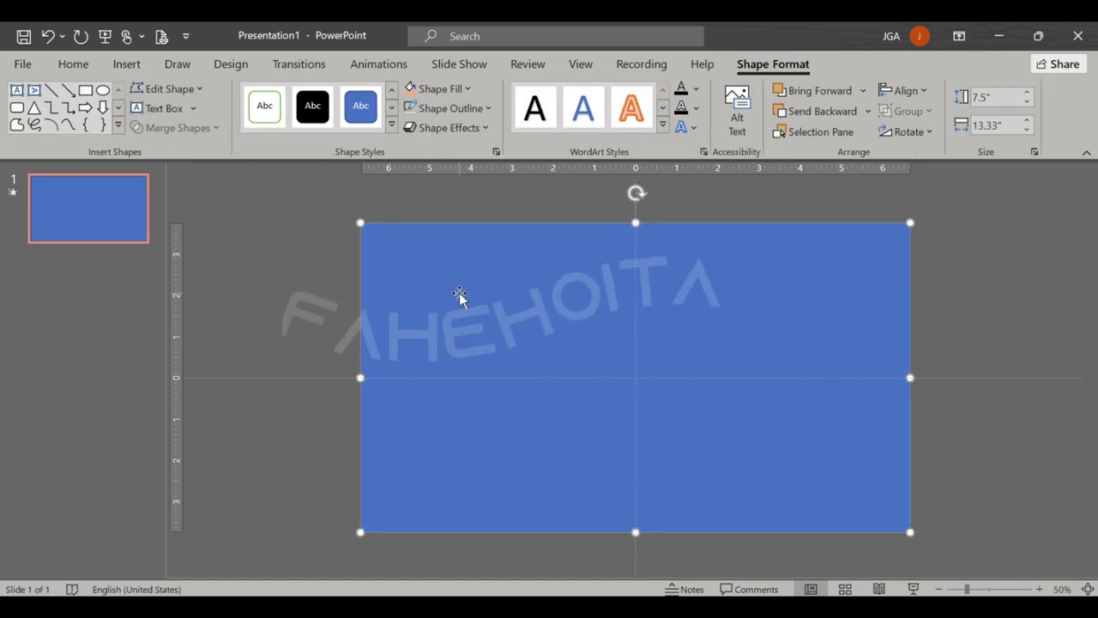
pyautogui.click(461, 94)
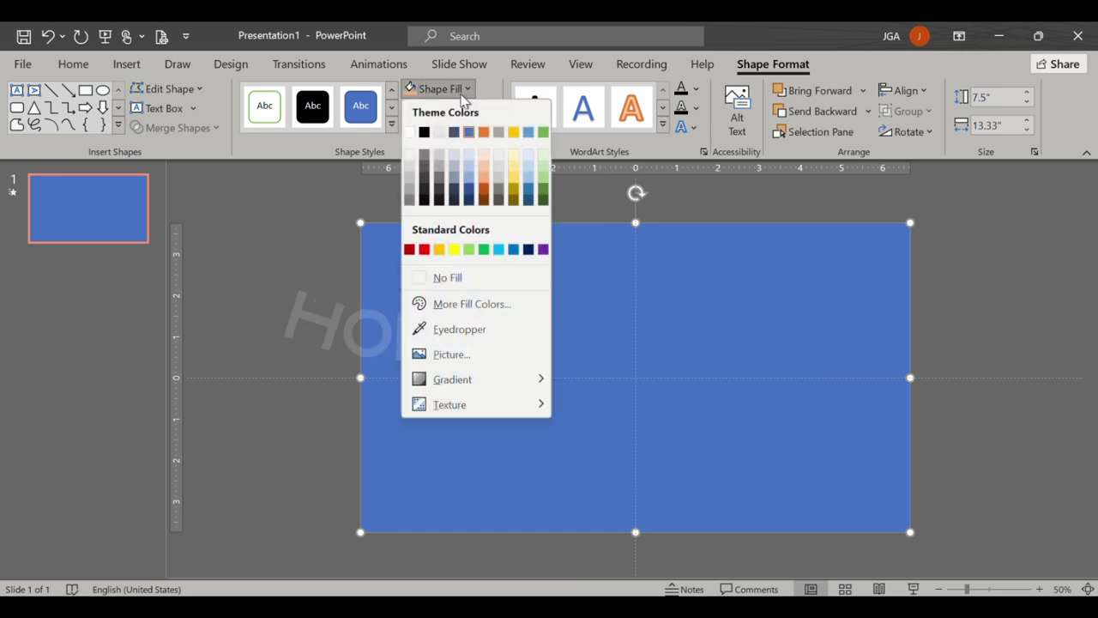
pyautogui.click(488, 250)
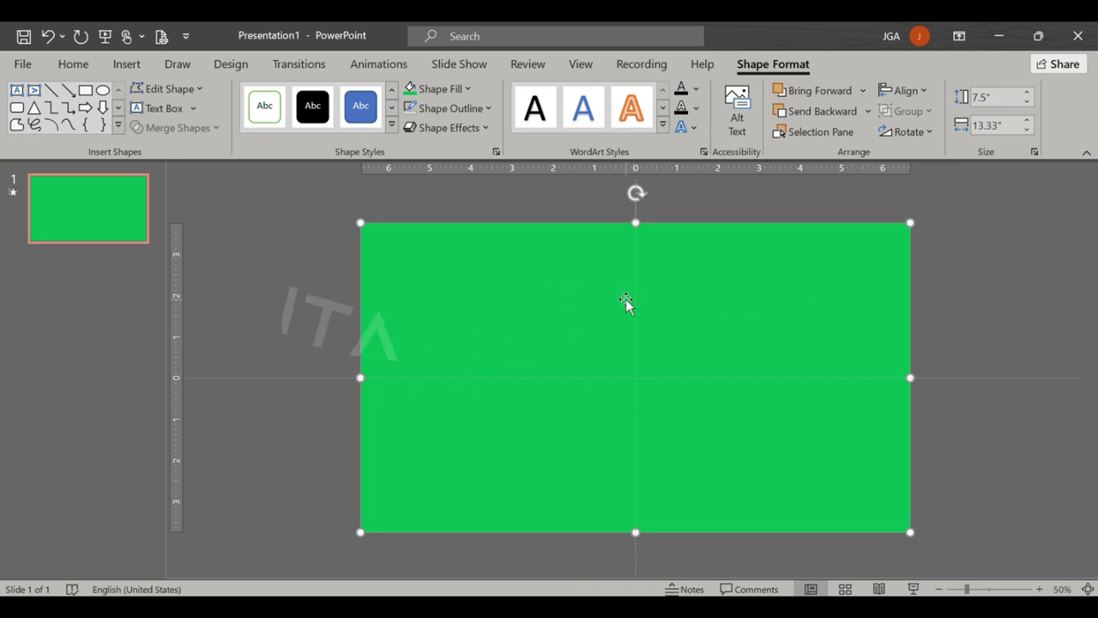
# - Send the rectangle to the back and change its fill to yellow
pyautogui.rightClick(580, 417)
pyautogui.rightClick(571, 364)
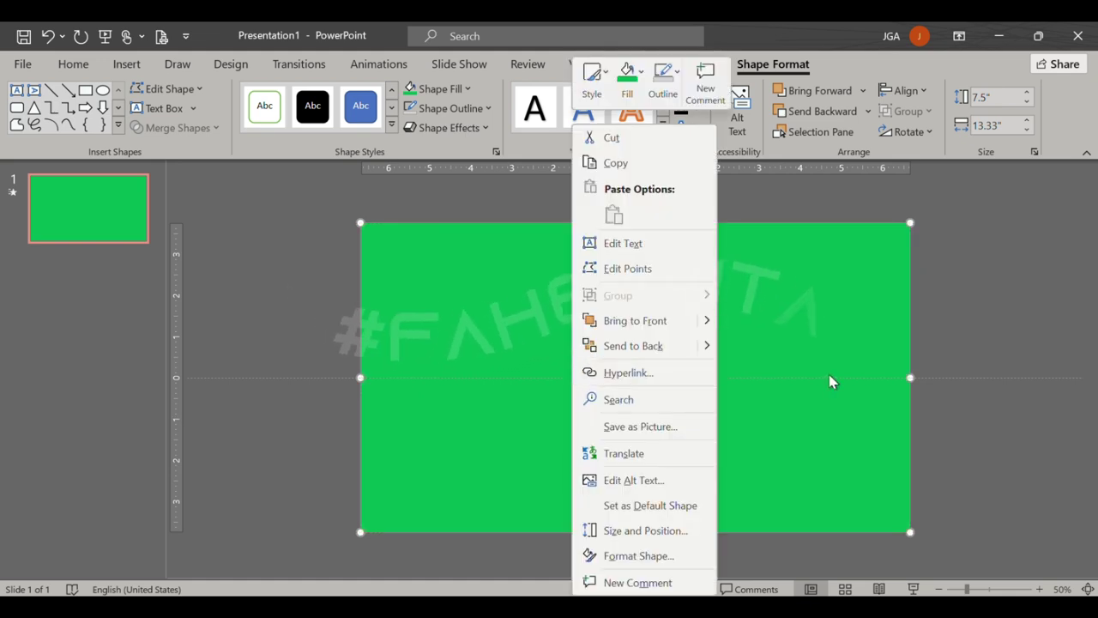
pyautogui.click(682, 348)
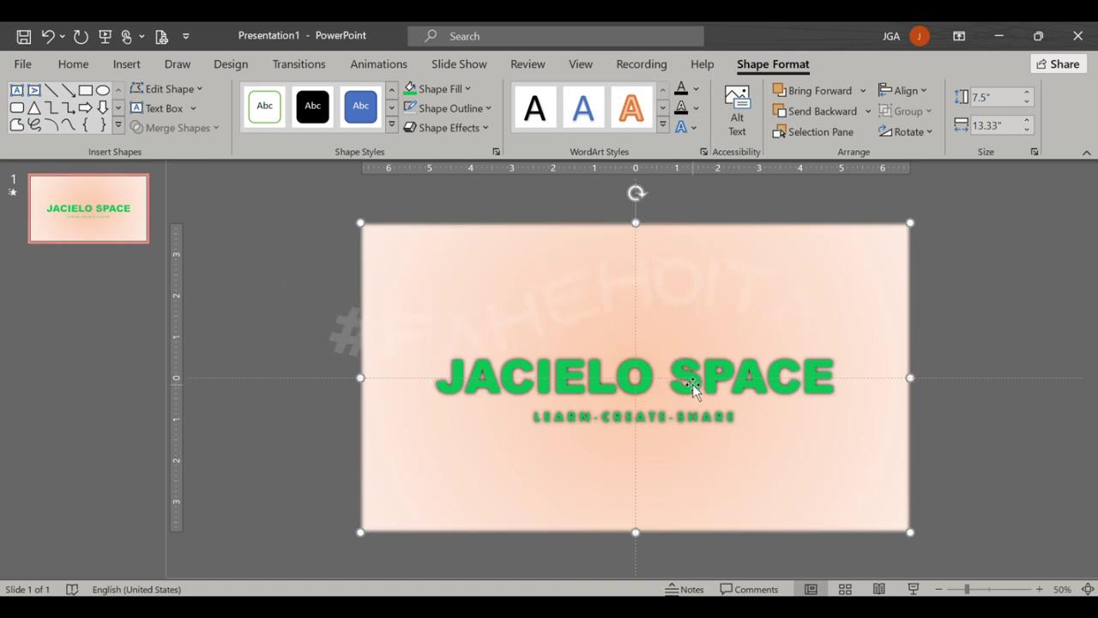
pyautogui.click(467, 89)
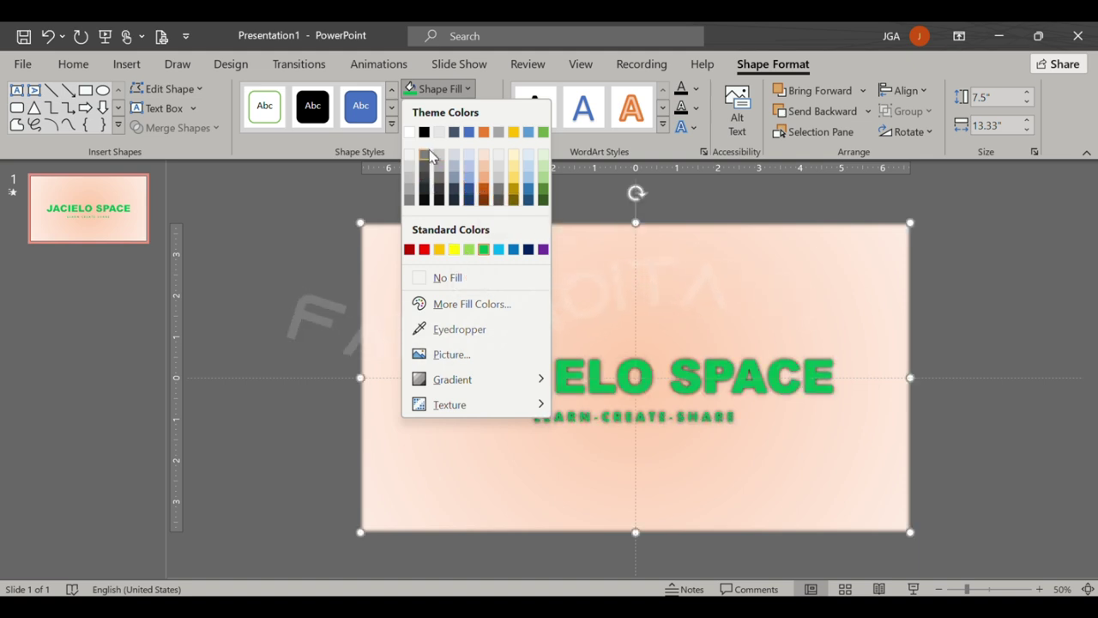
pyautogui.click(454, 250)
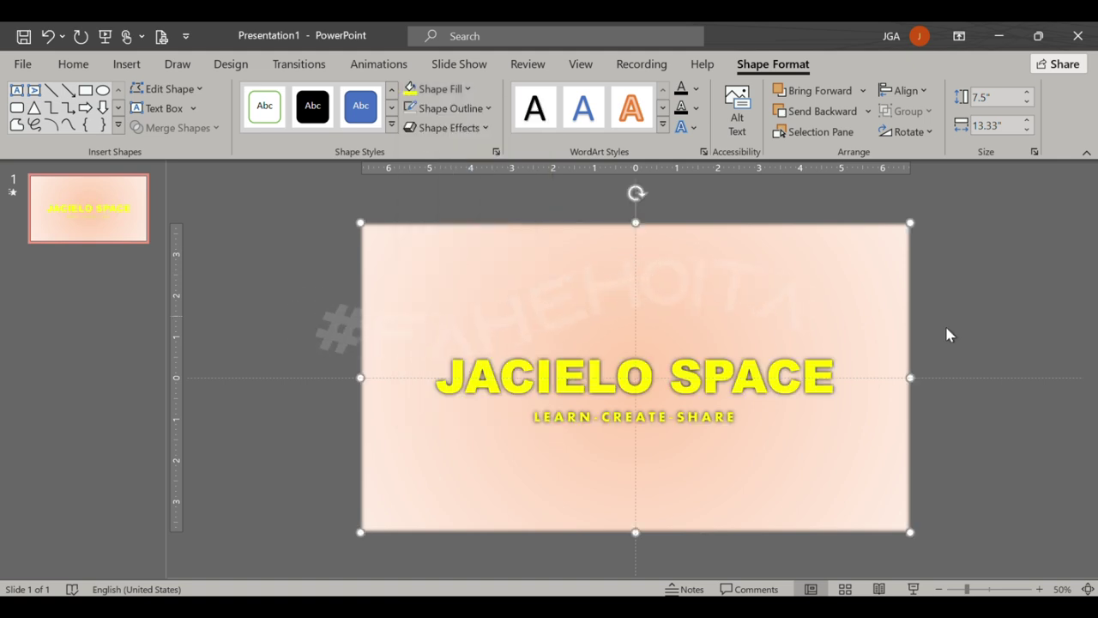
pyautogui.click(993, 341)
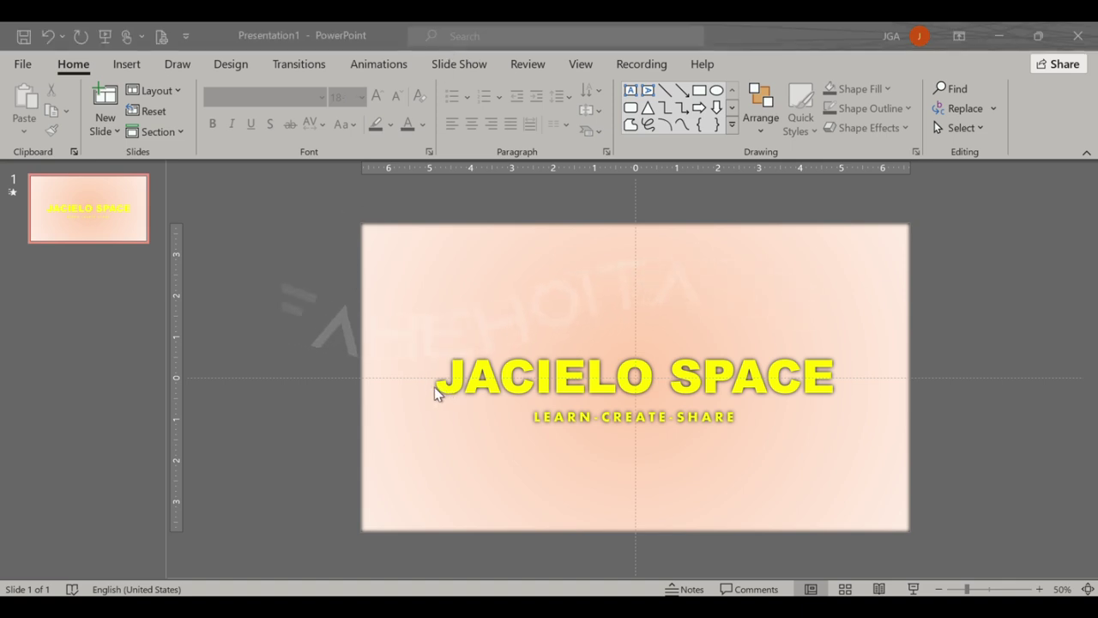
# - Insert the RDTL flag picture from the Documents folder onto the slide
pyautogui.click(126, 63)
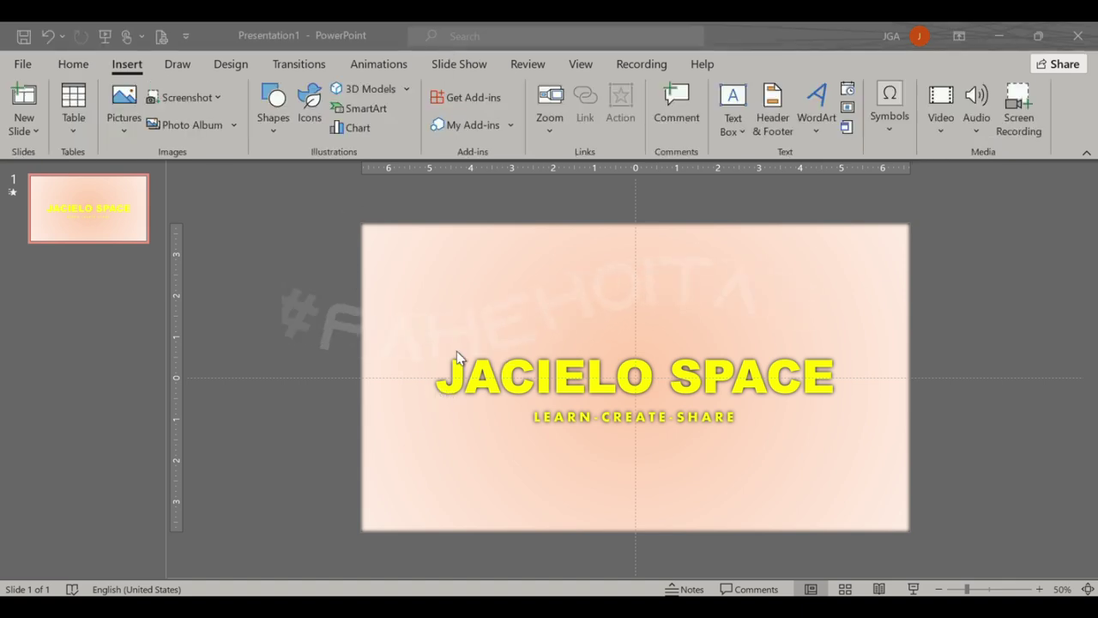
pyautogui.click(124, 133)
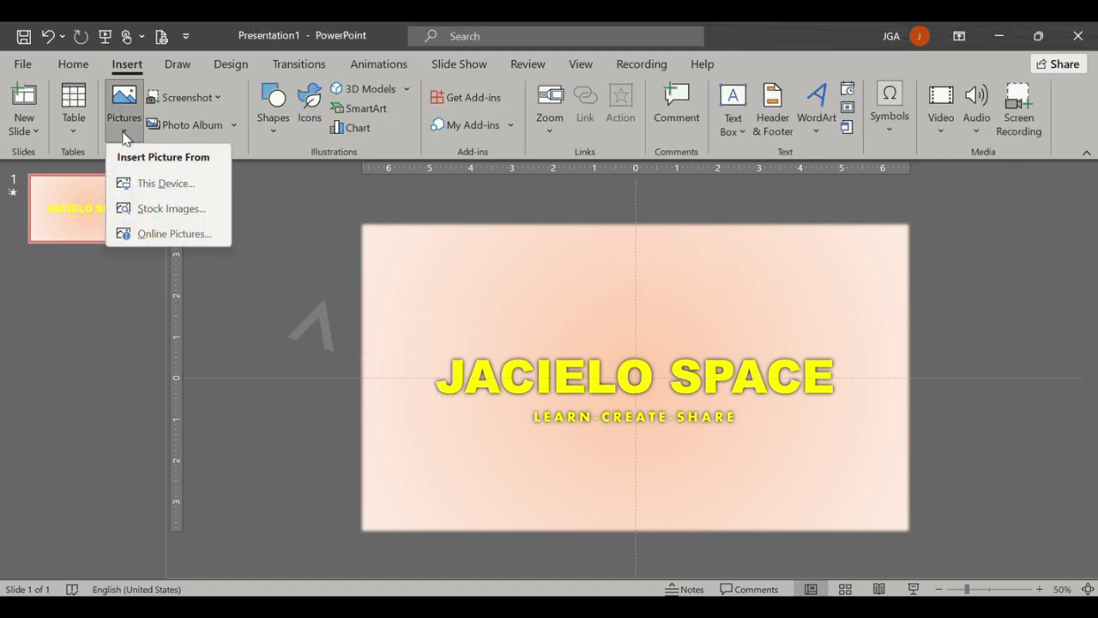
pyautogui.click(152, 183)
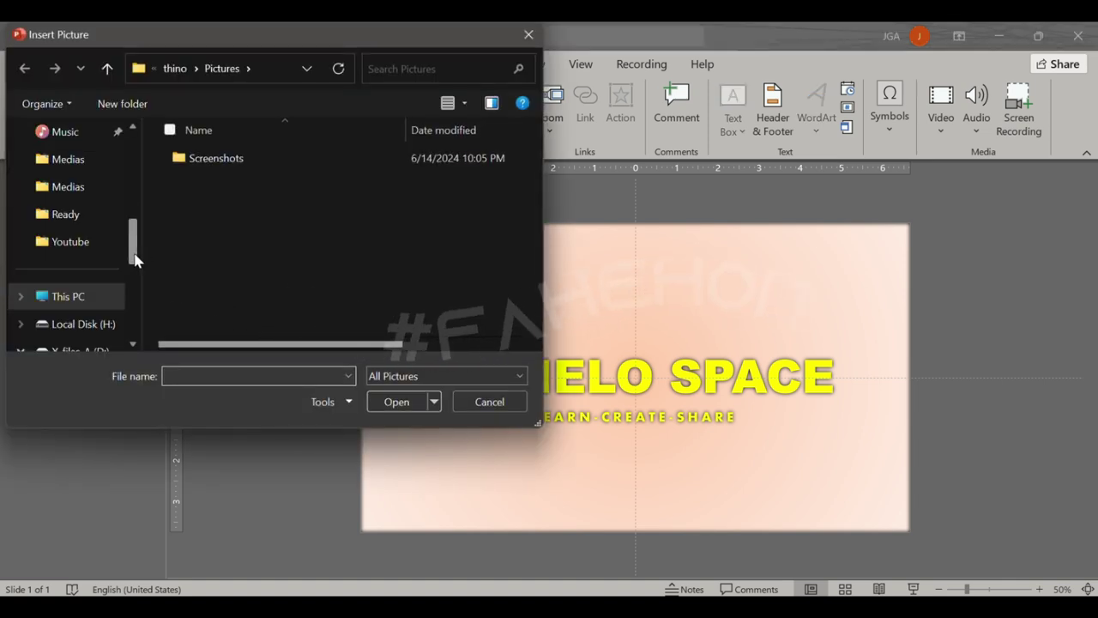
pyautogui.moveTo(135, 260); pyautogui.dragTo(134, 215)
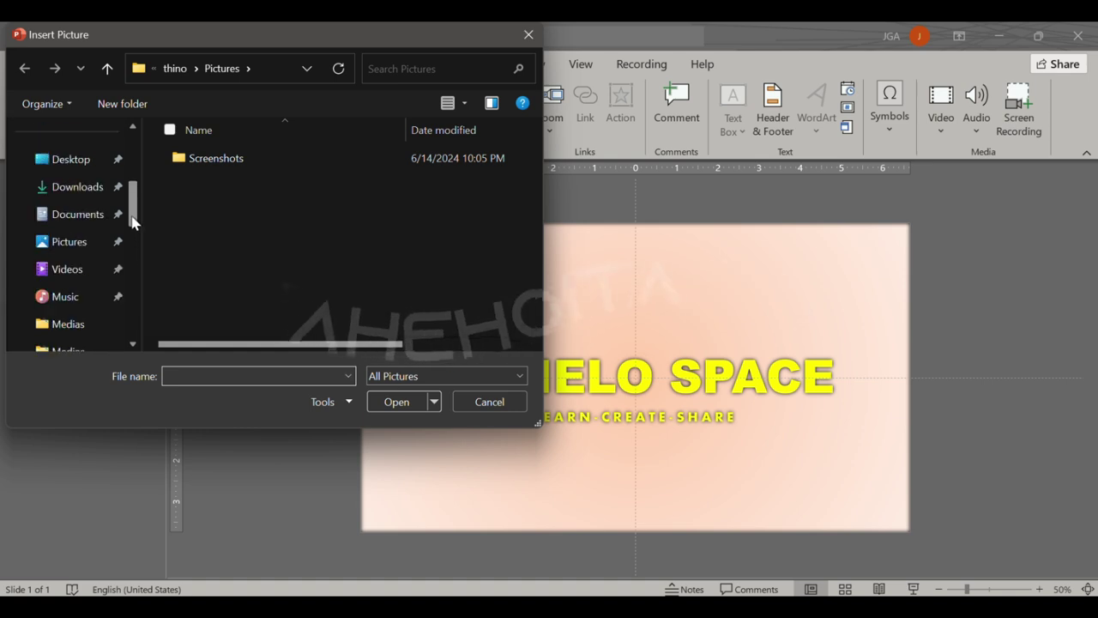
pyautogui.click(84, 215)
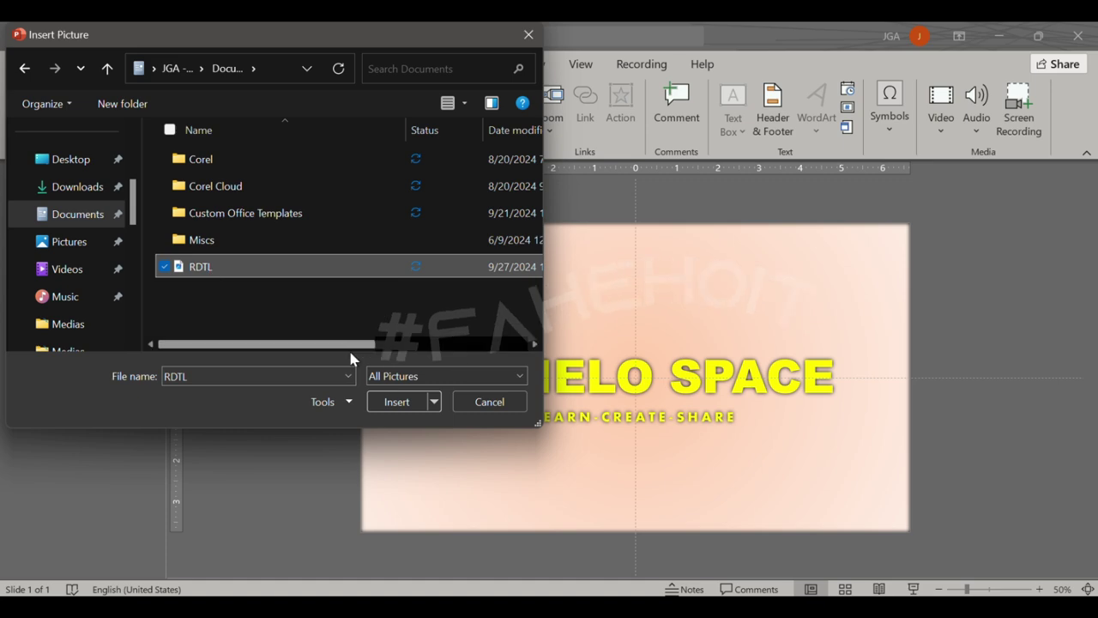
pyautogui.click(384, 401)
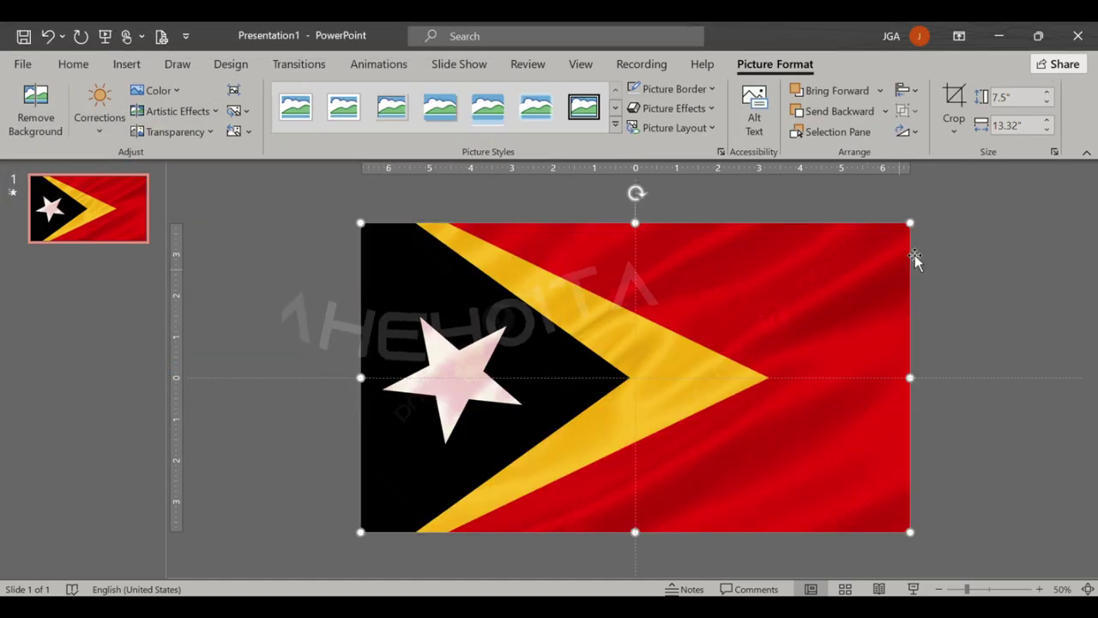
# - Crop the flag picture to a 16:9 aspect ratio
pyautogui.click(960, 136)
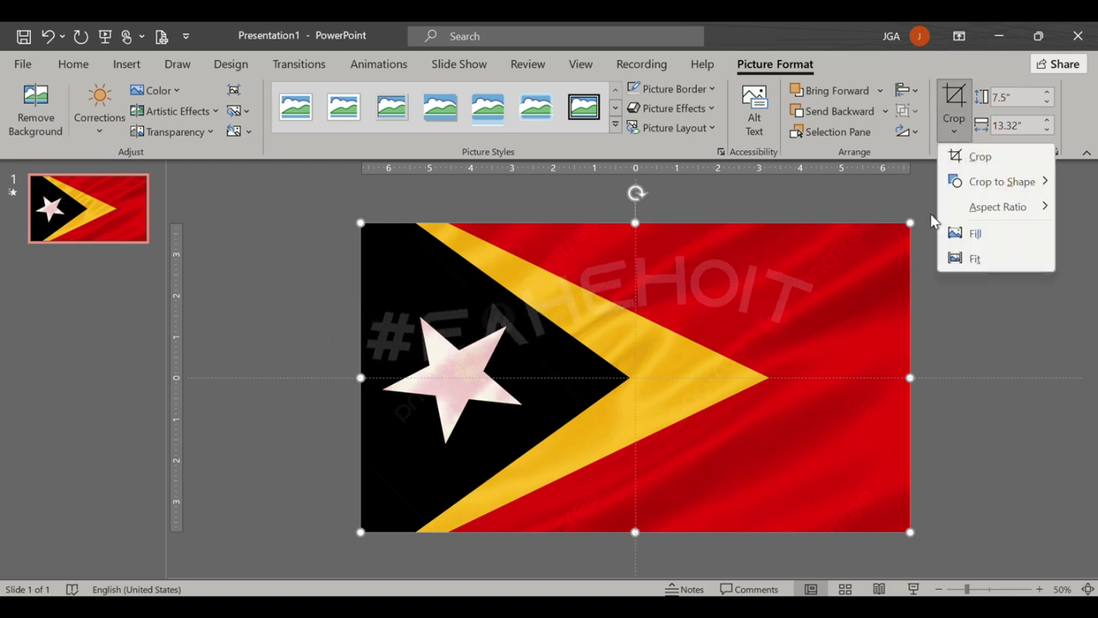
pyautogui.moveTo(997, 207)
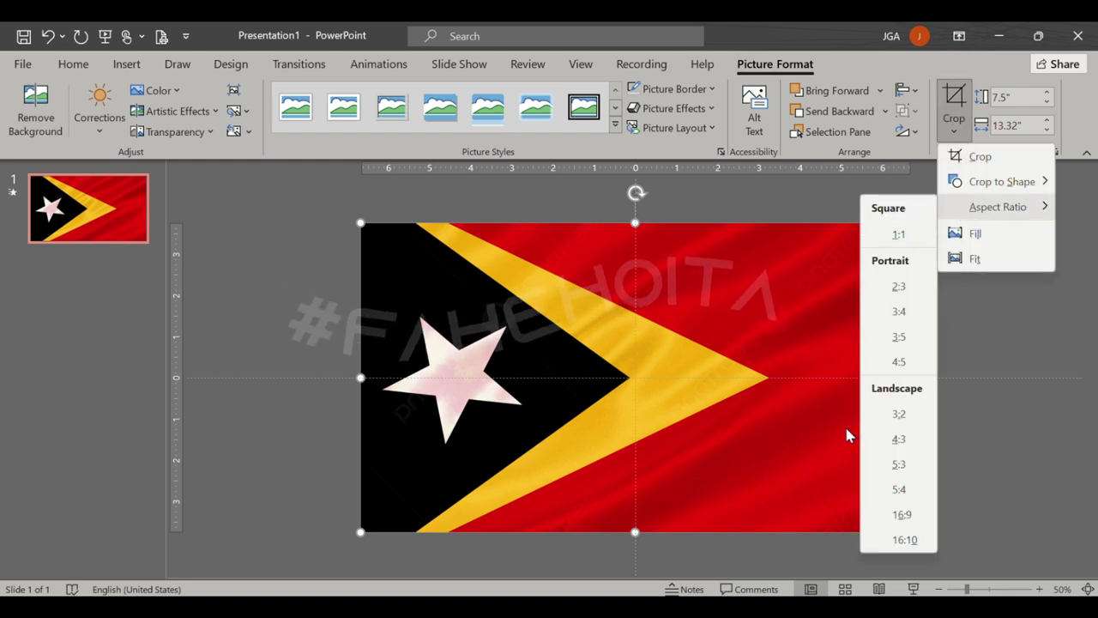
pyautogui.click(907, 519)
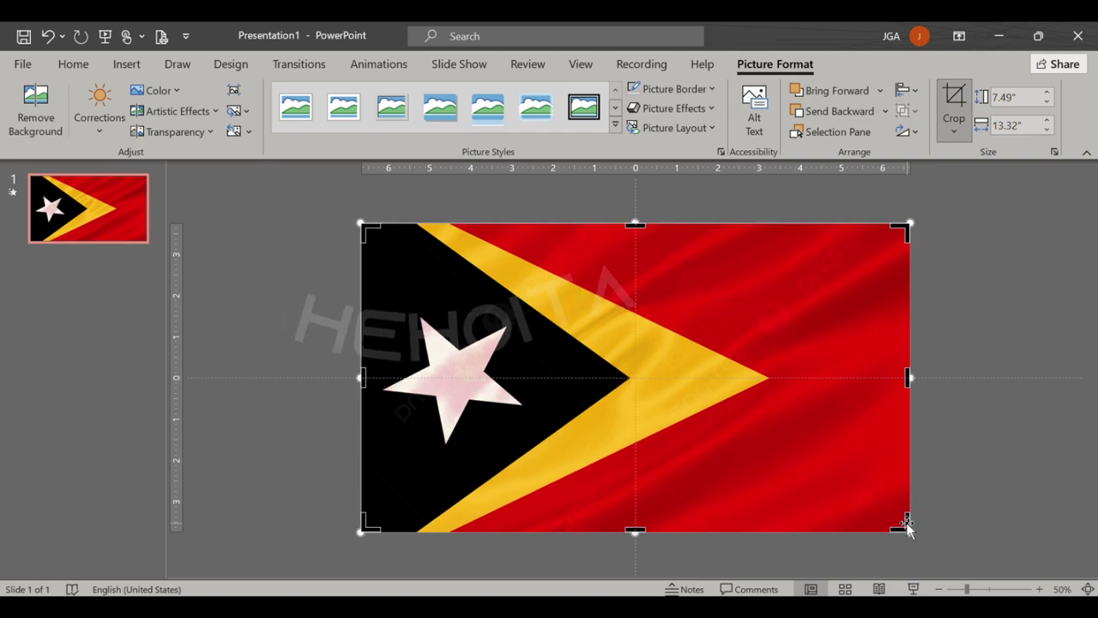
pyautogui.click(961, 112)
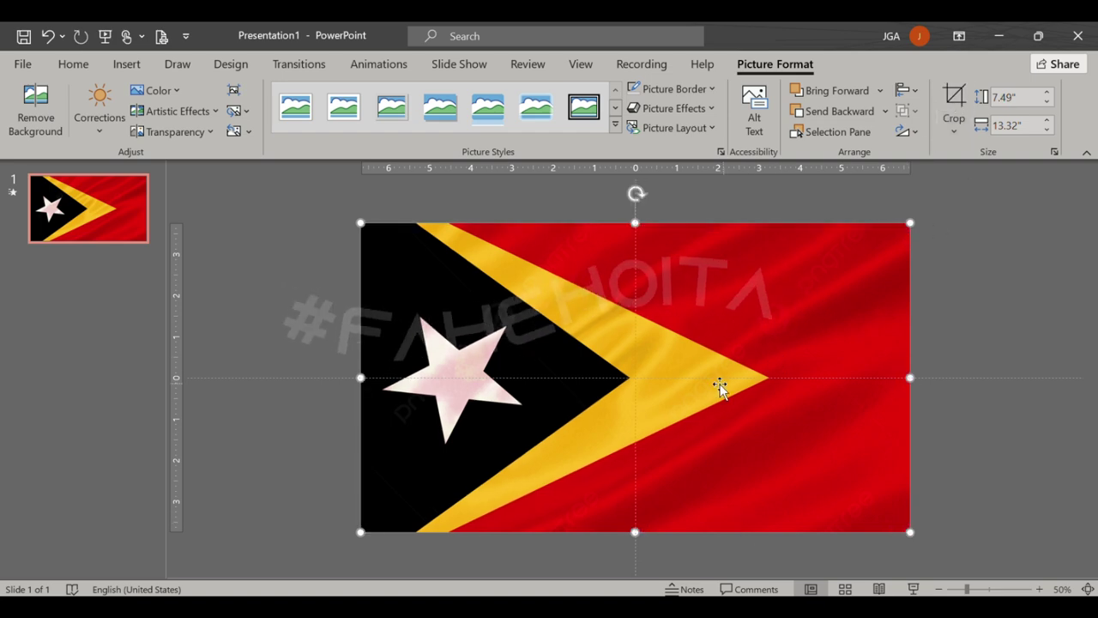
pyautogui.click(281, 74)
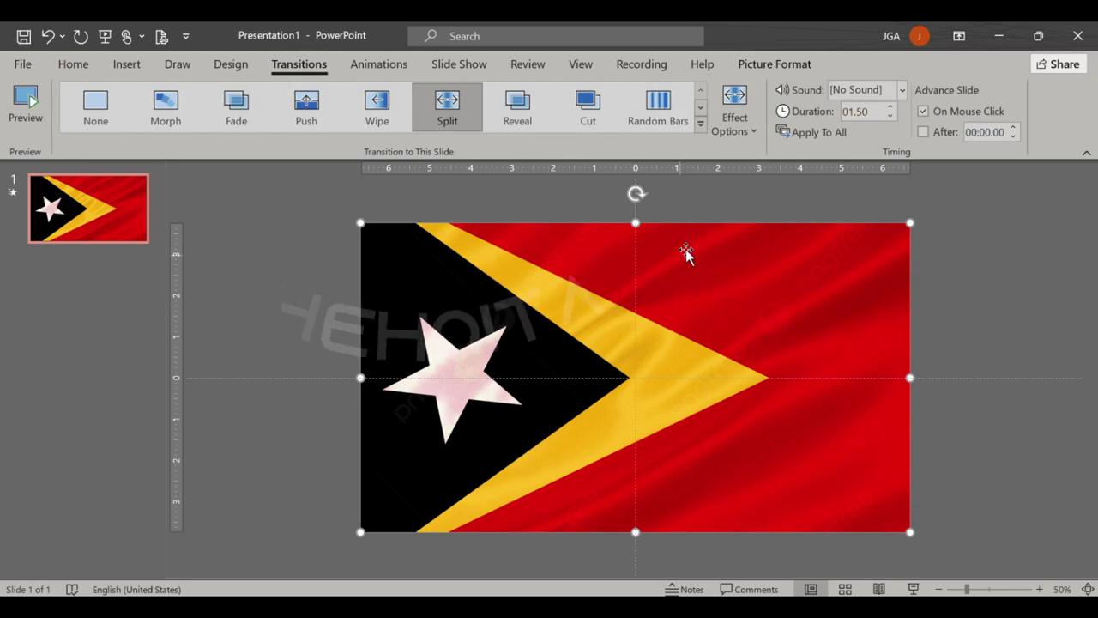
# - Browse the transition gallery and apply Vortex to the flag slide
pyautogui.click(700, 107)
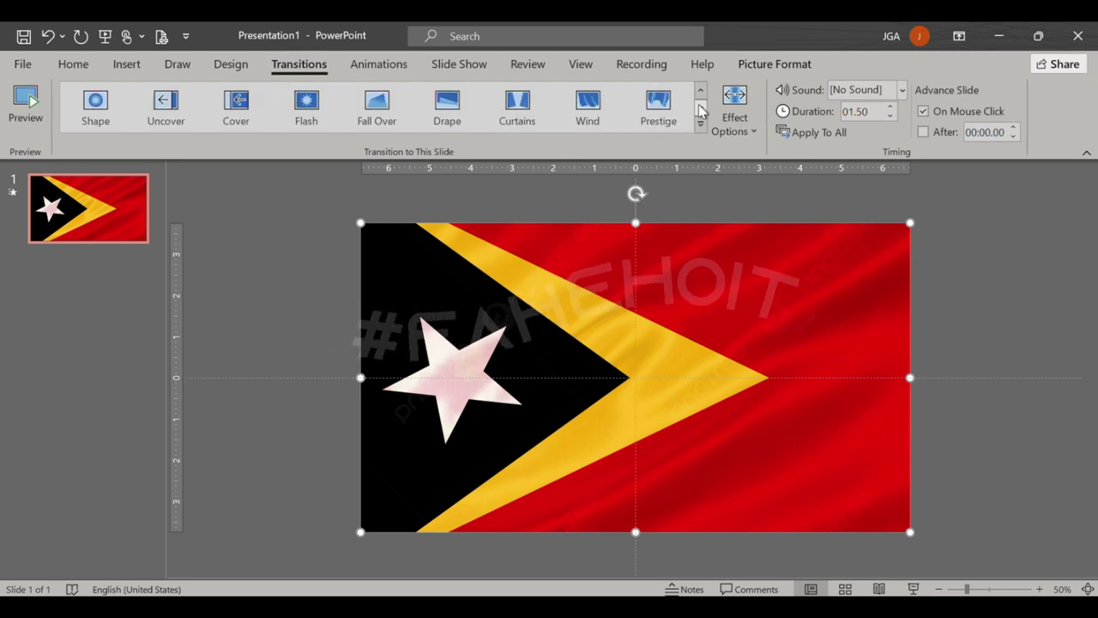
pyautogui.click(700, 107)
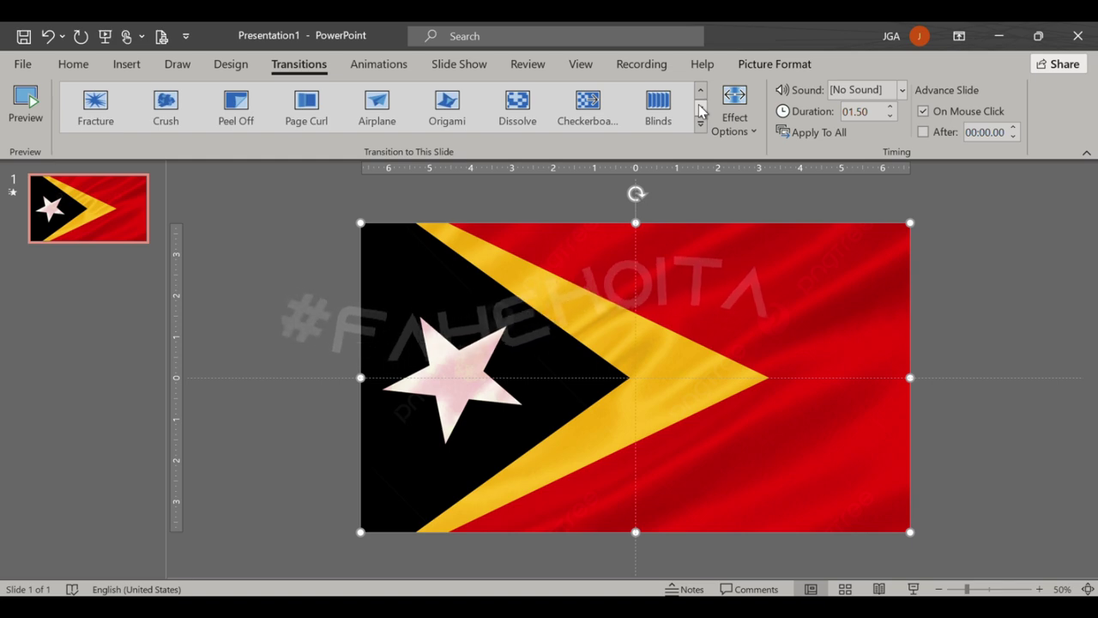
pyautogui.click(700, 107)
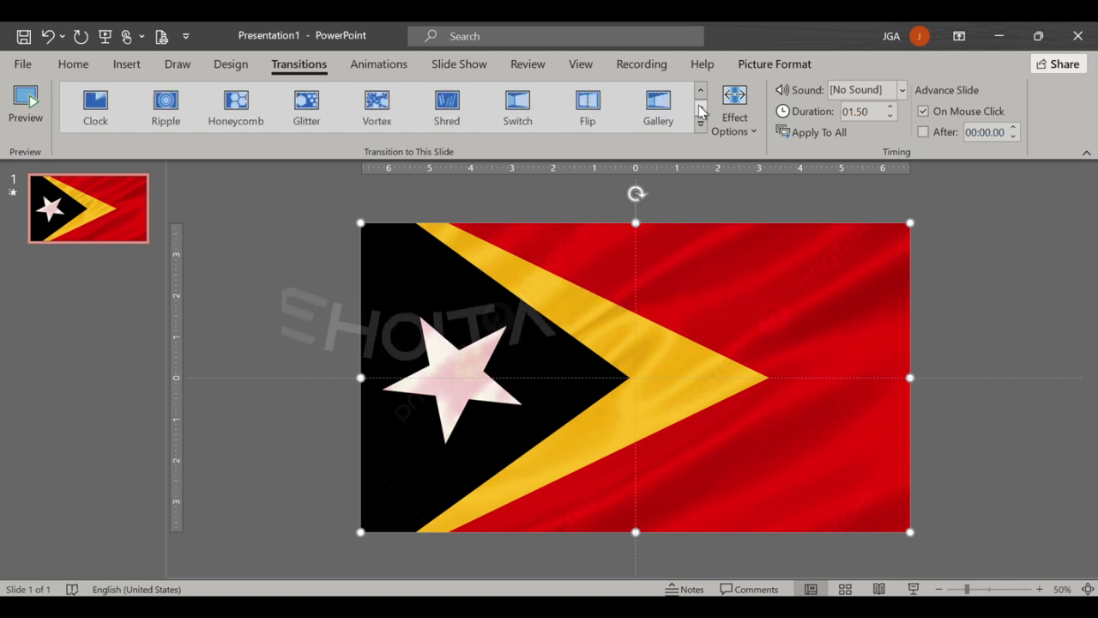
pyautogui.click(377, 107)
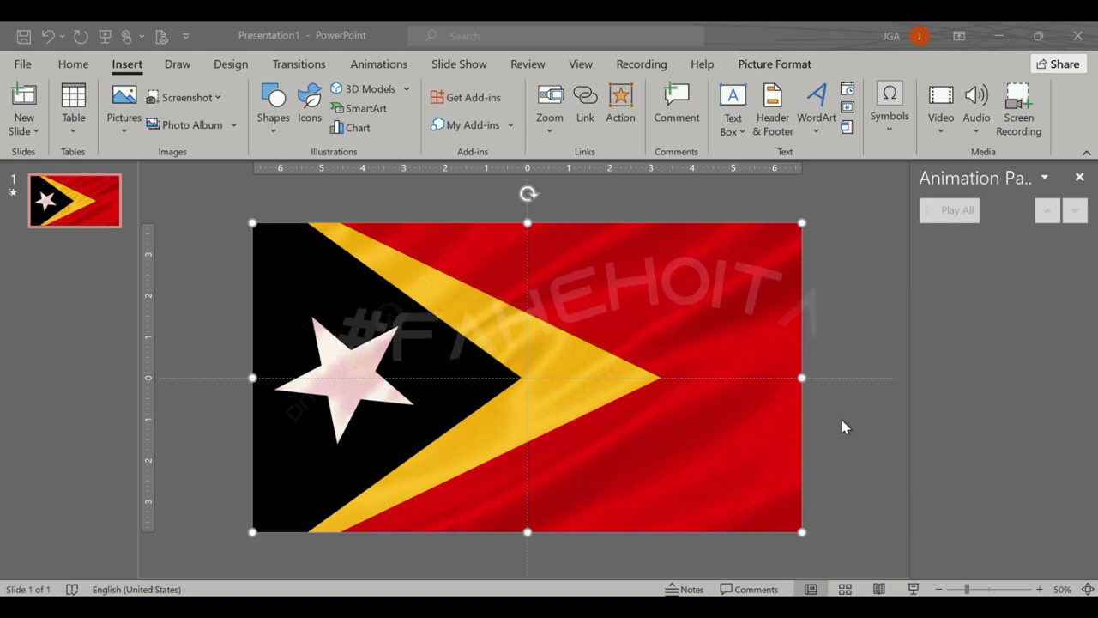
# - Pick Wipe from More Exit Effects as an added animation on the flag picture
pyautogui.click(386, 64)
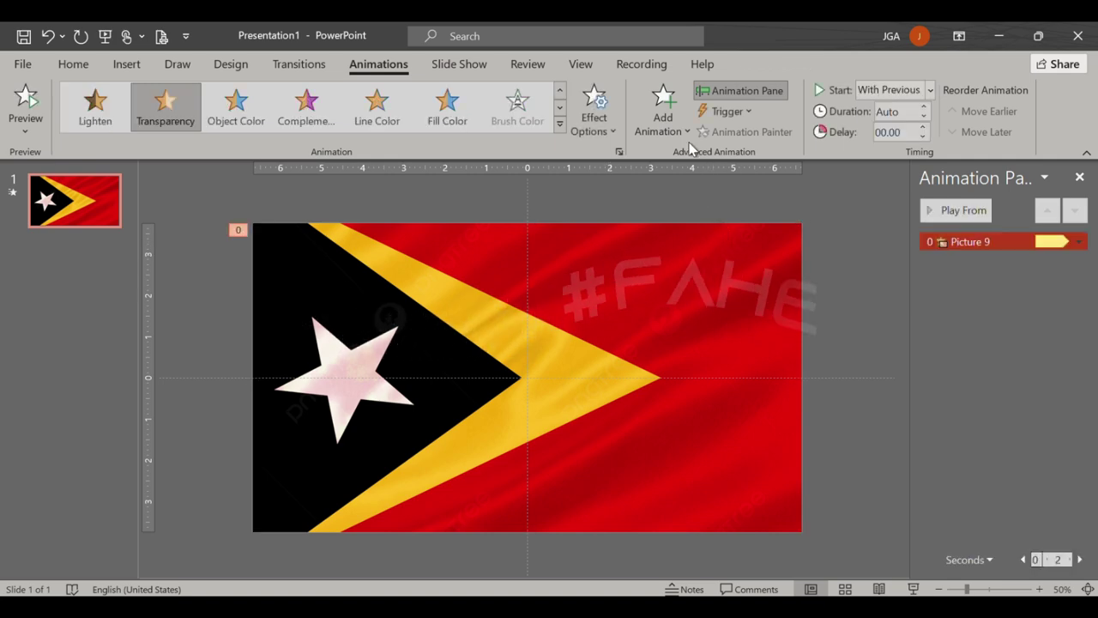
pyautogui.click(663, 107)
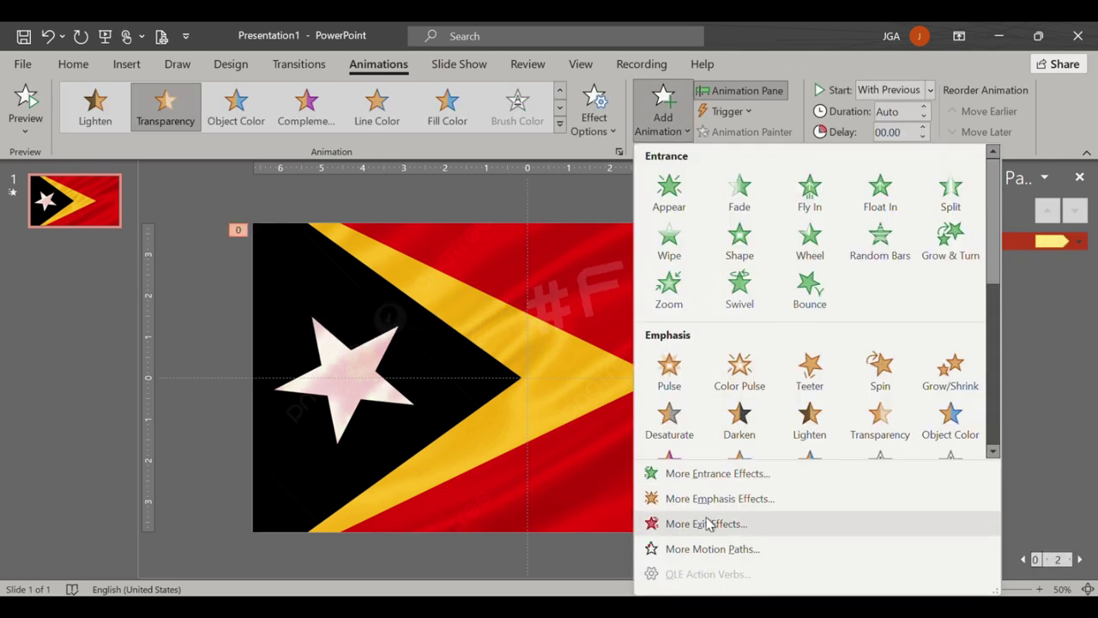
pyautogui.click(706, 523)
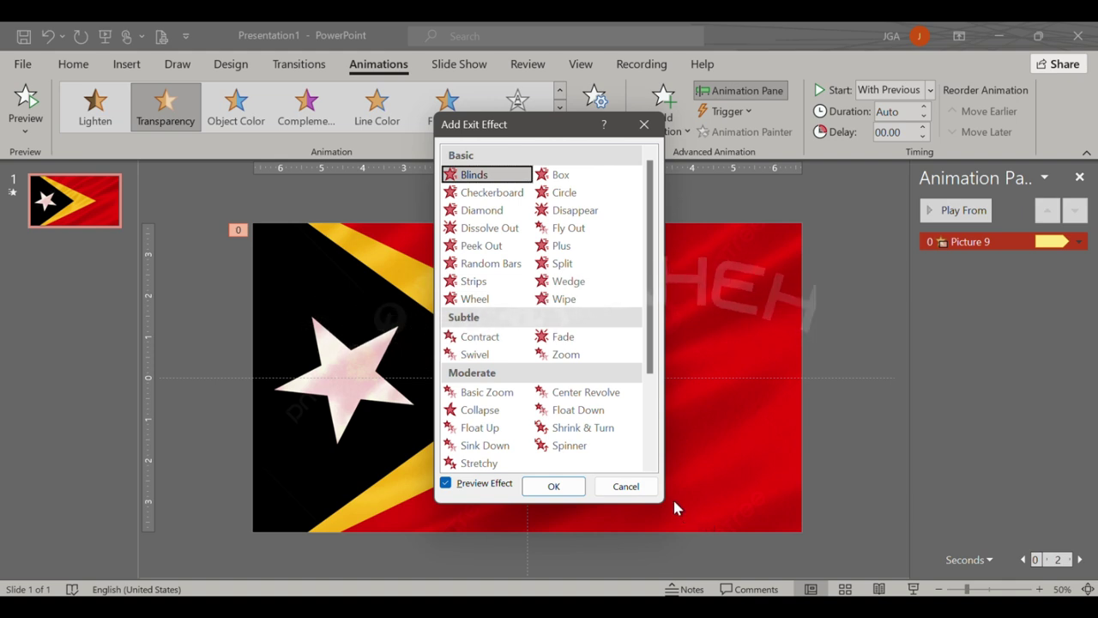
pyautogui.click(564, 298)
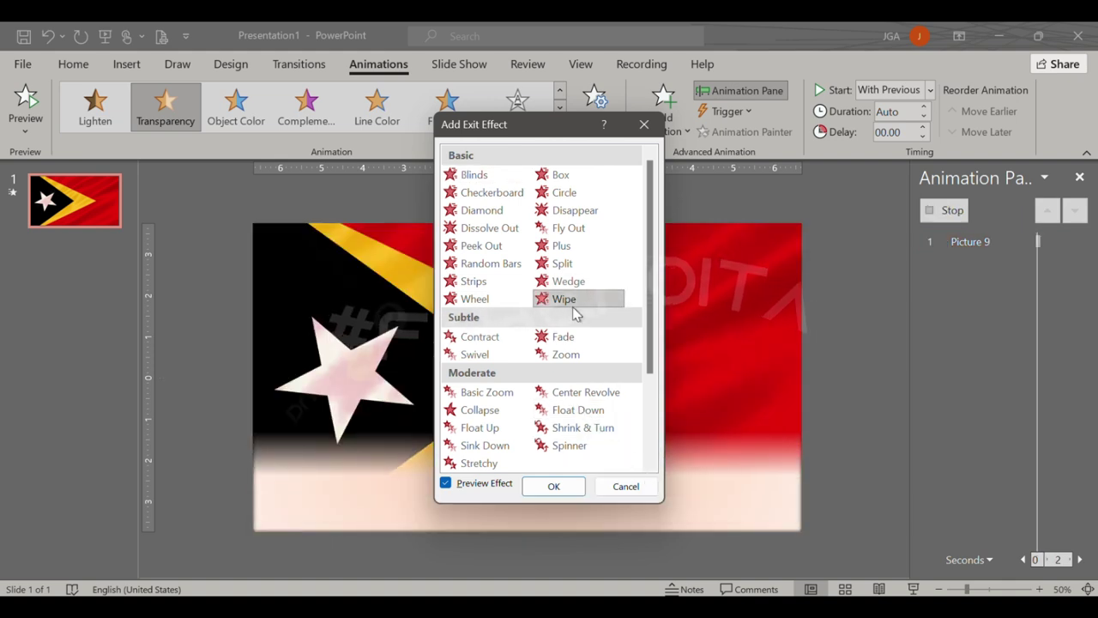
# - Confirm the Wipe exit, set it From Right and start it With Previous
pyautogui.click(549, 486)
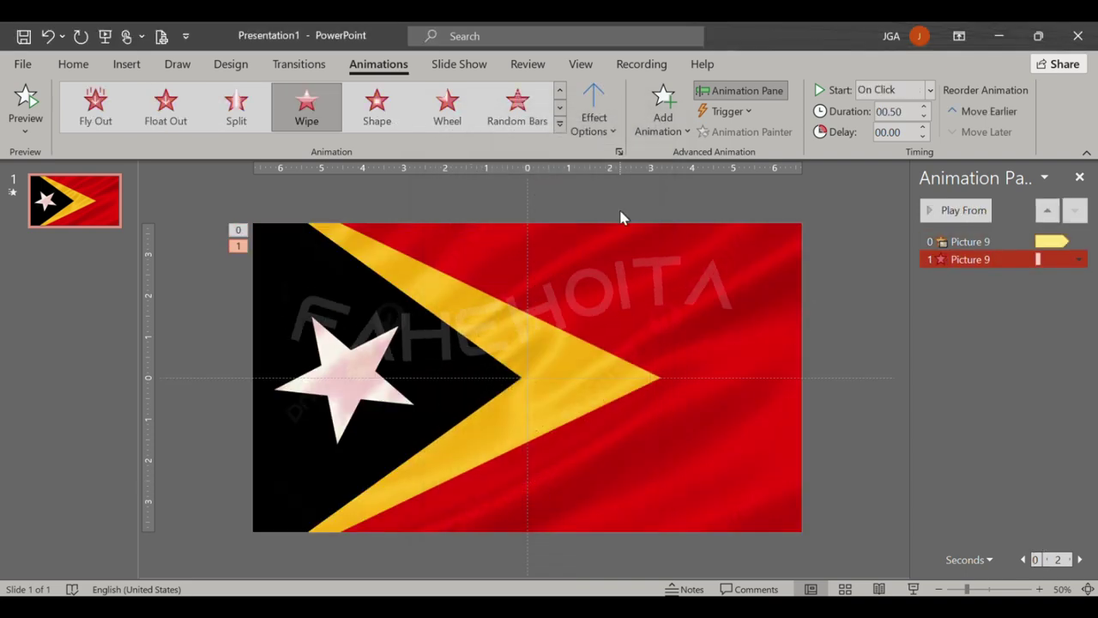
pyautogui.click(610, 131)
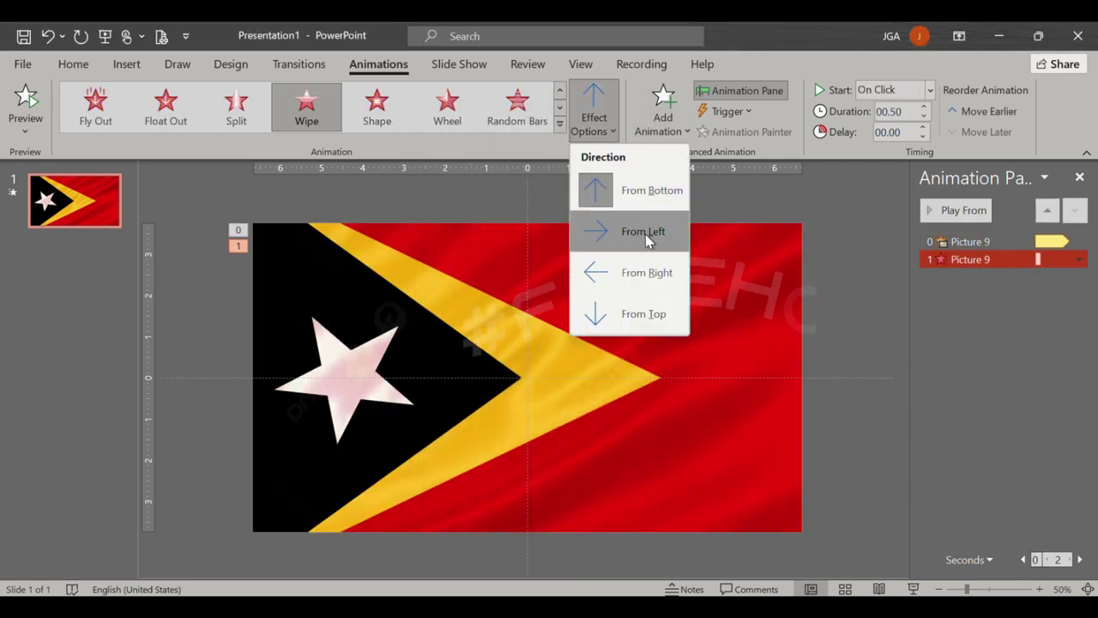
pyautogui.click(643, 271)
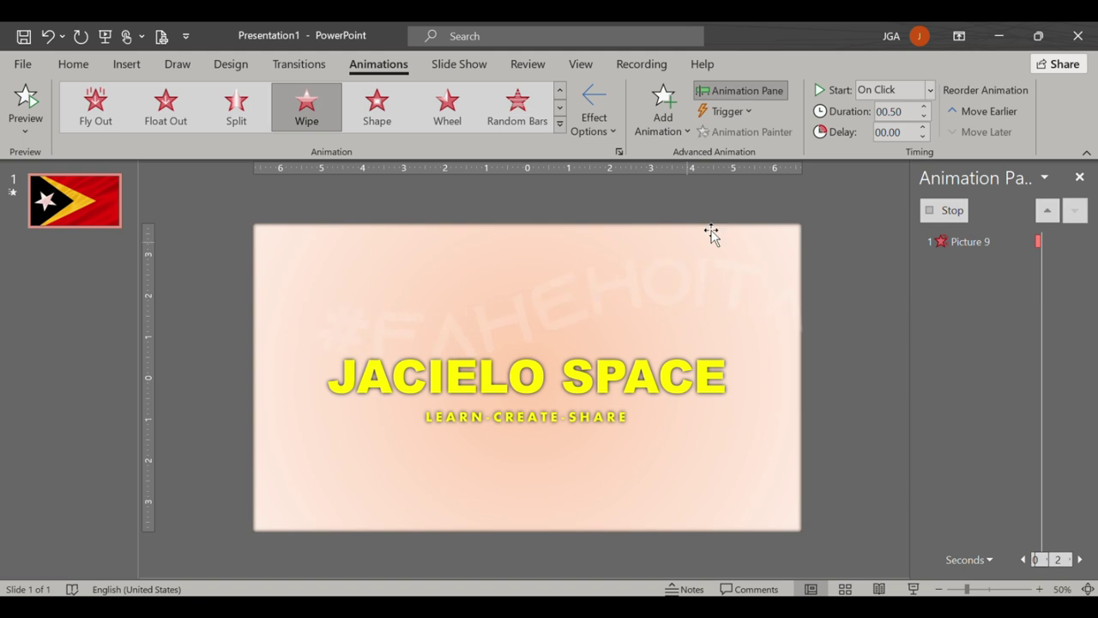
pyautogui.click(929, 91)
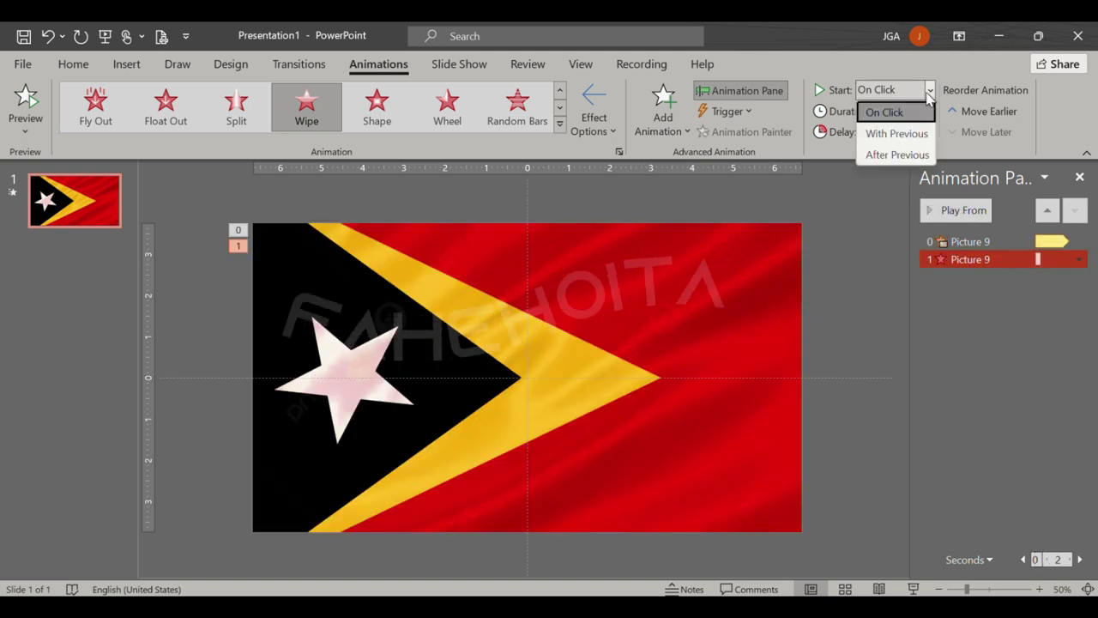
pyautogui.click(897, 133)
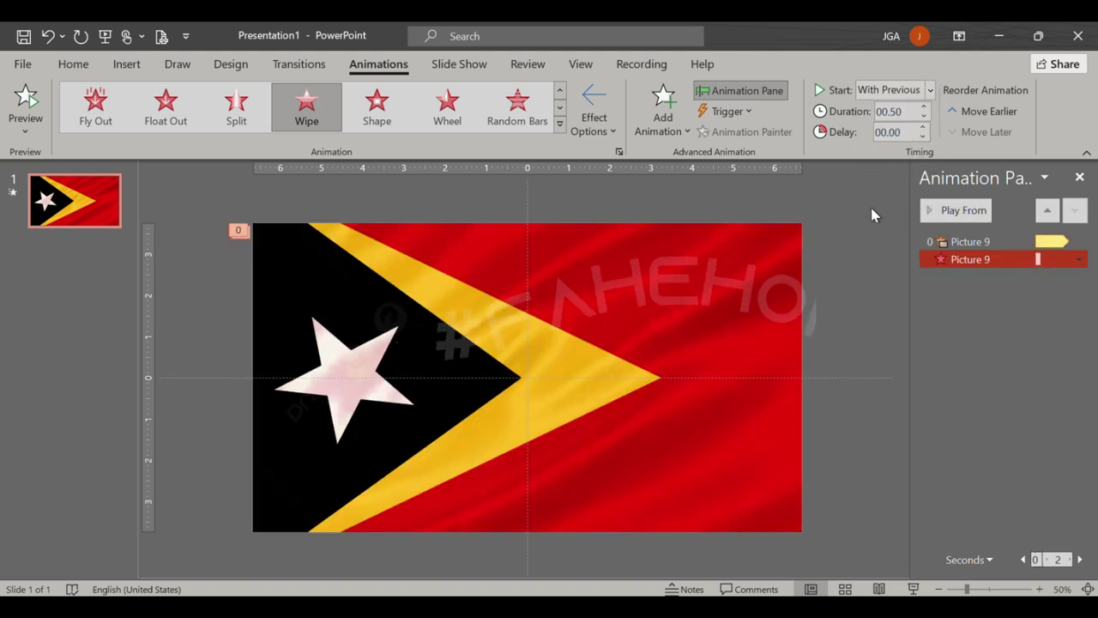
# - Set the Wipe duration to 2 seconds and preview the flag's animations
pyautogui.click(1079, 259)
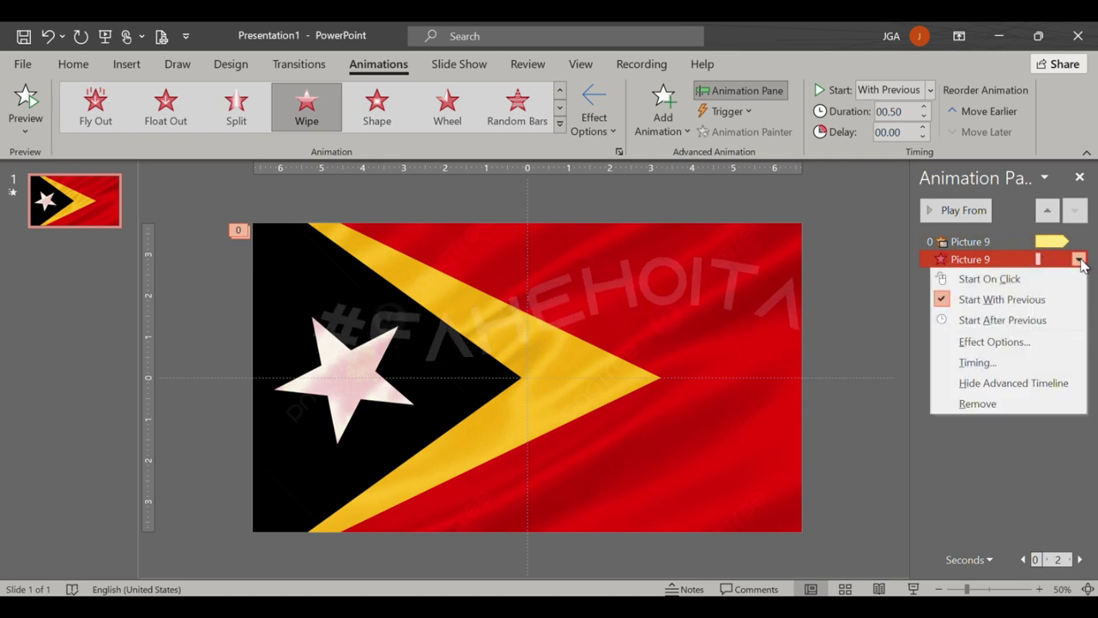
pyautogui.click(986, 360)
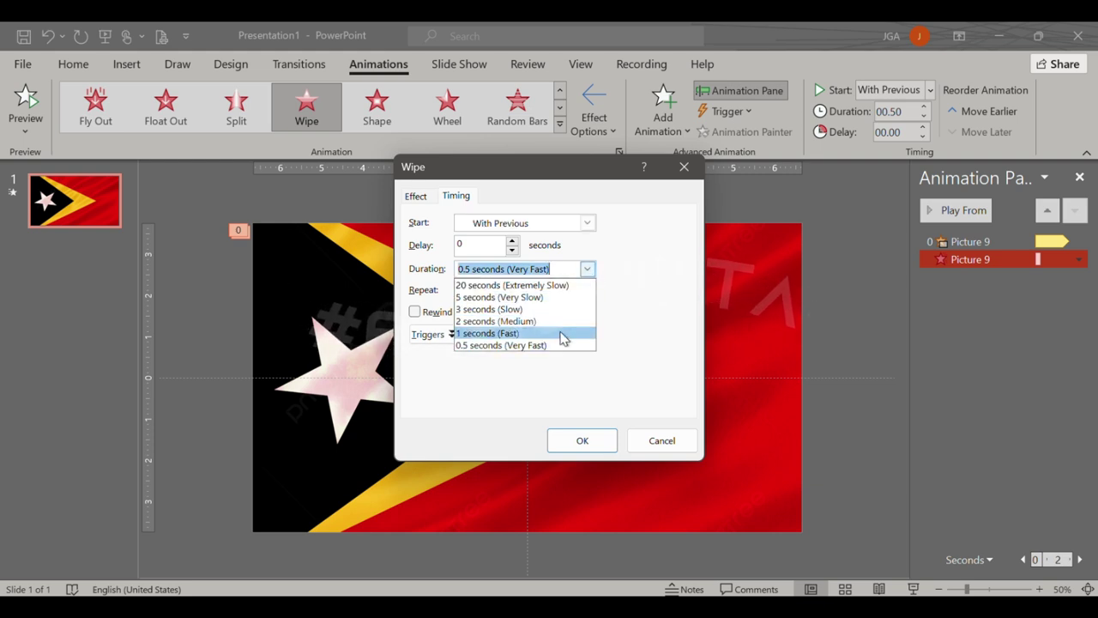
pyautogui.click(562, 323)
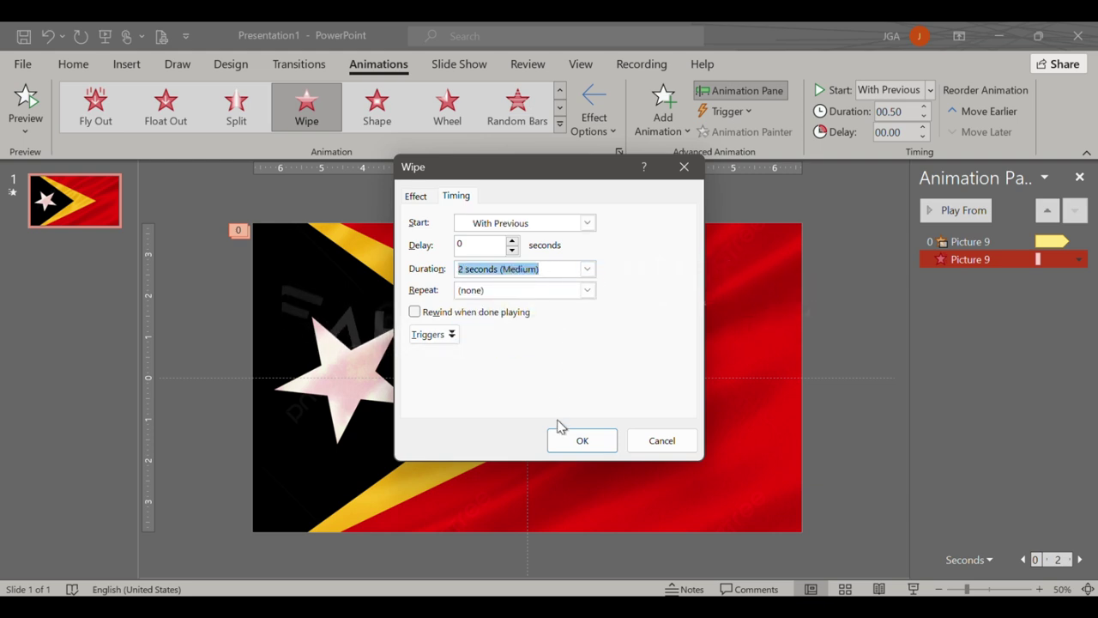
pyautogui.click(566, 441)
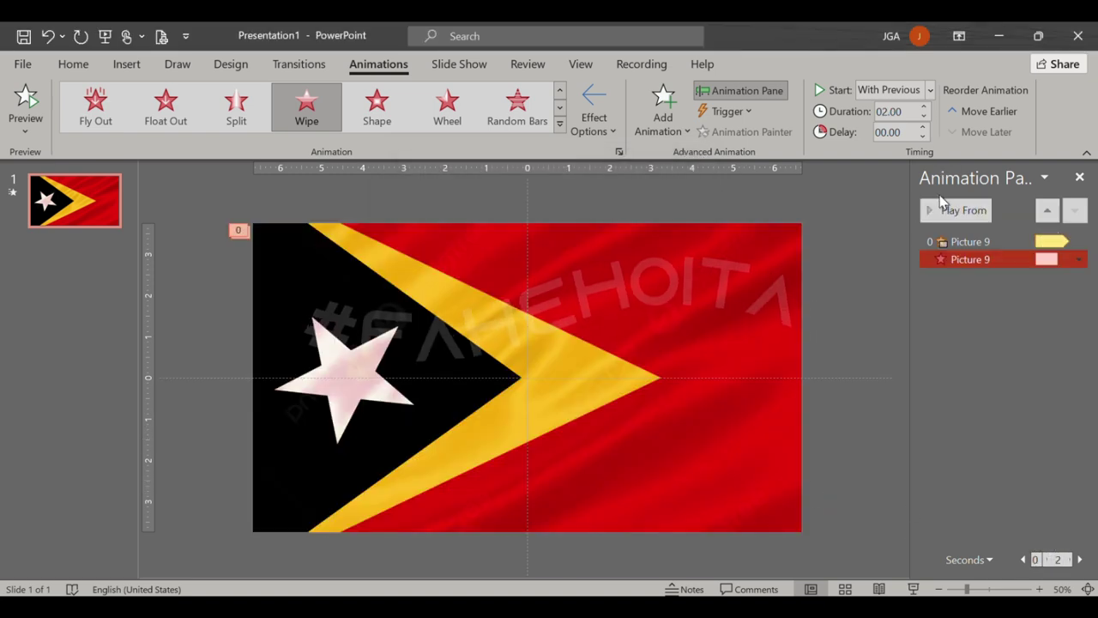
pyautogui.click(944, 210)
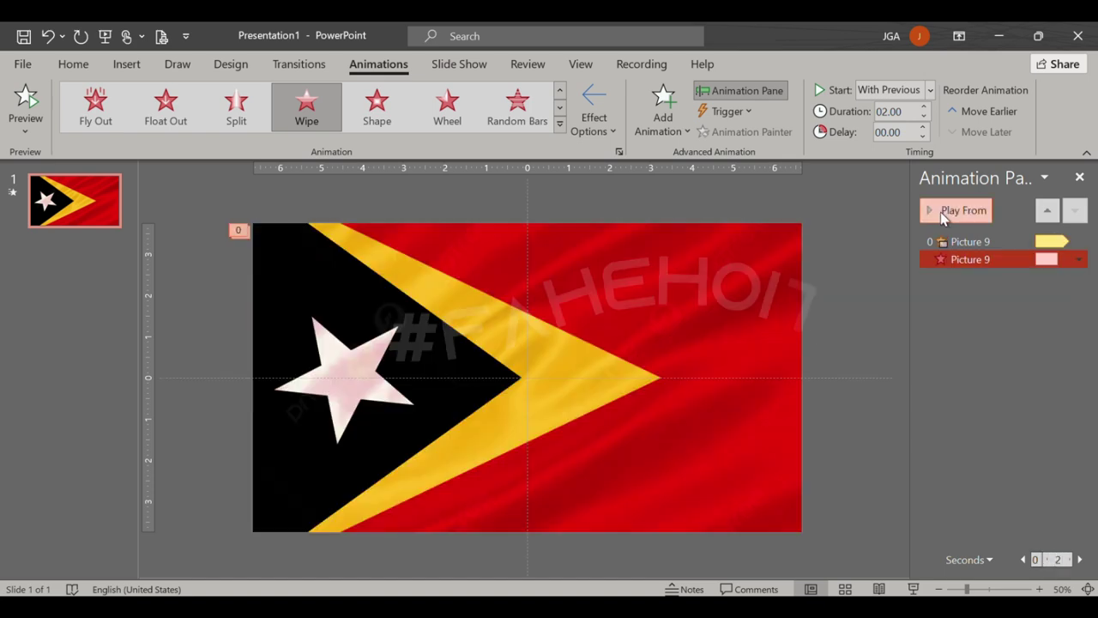
pyautogui.click(574, 304)
# - Copy and paste the flag picture, then vertically centre the copy with Align Middle
pyautogui.rightClick(577, 314)
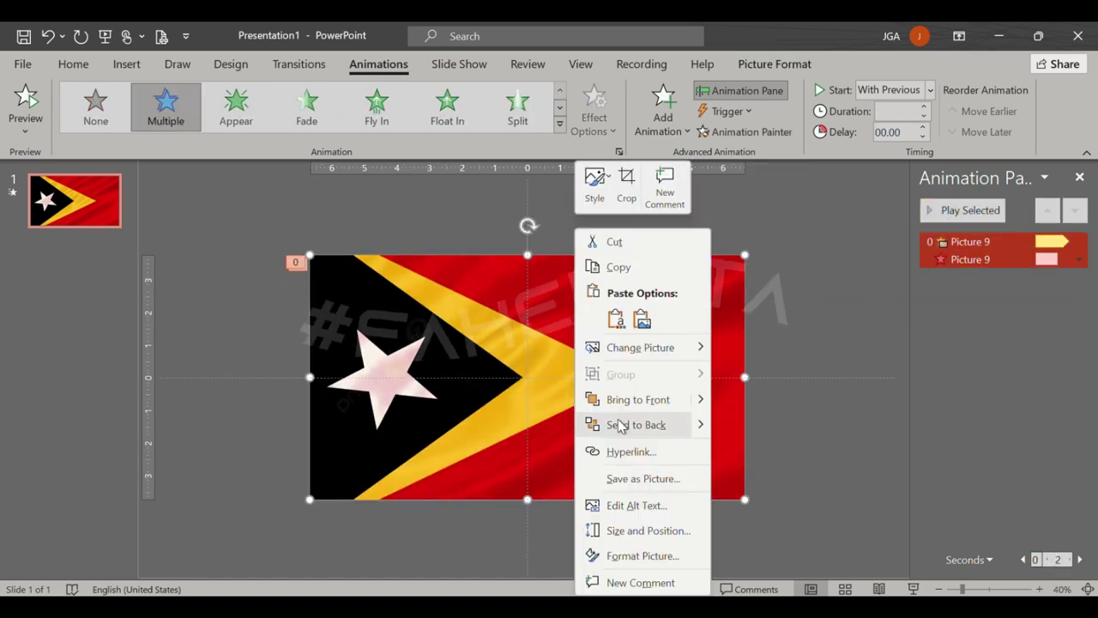
pyautogui.click(629, 273)
pyautogui.rightClick(591, 318)
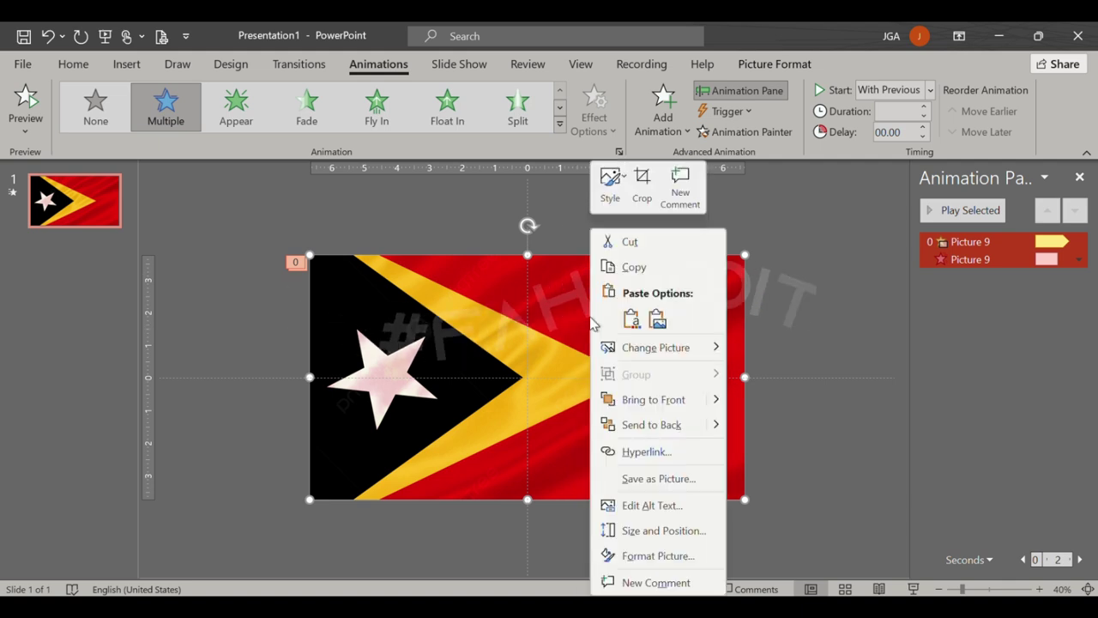
pyautogui.click(658, 319)
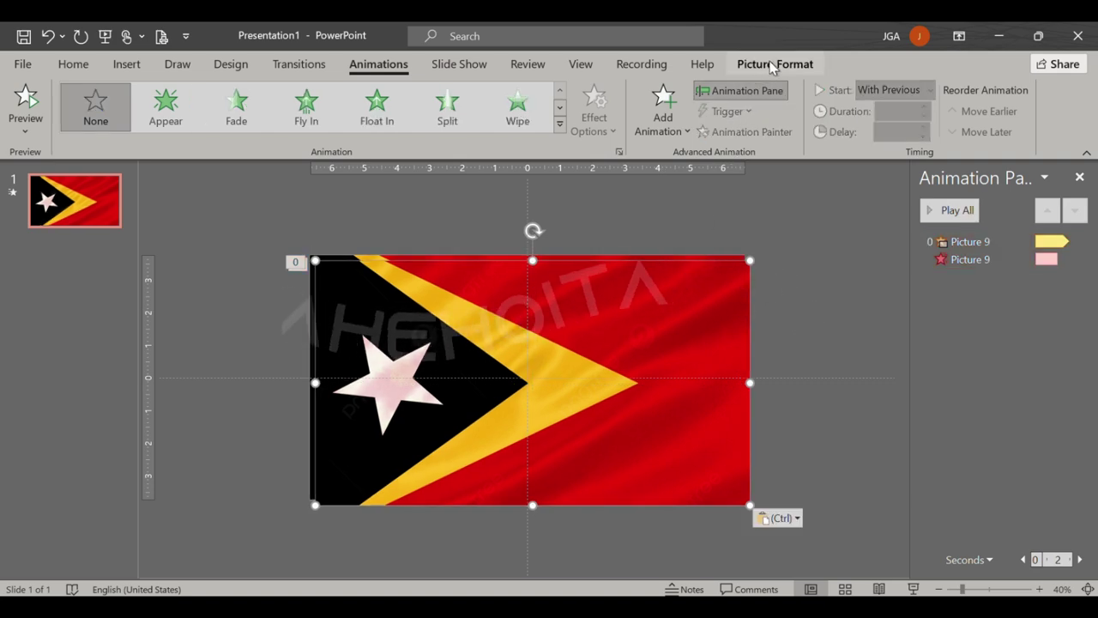
pyautogui.click(780, 65)
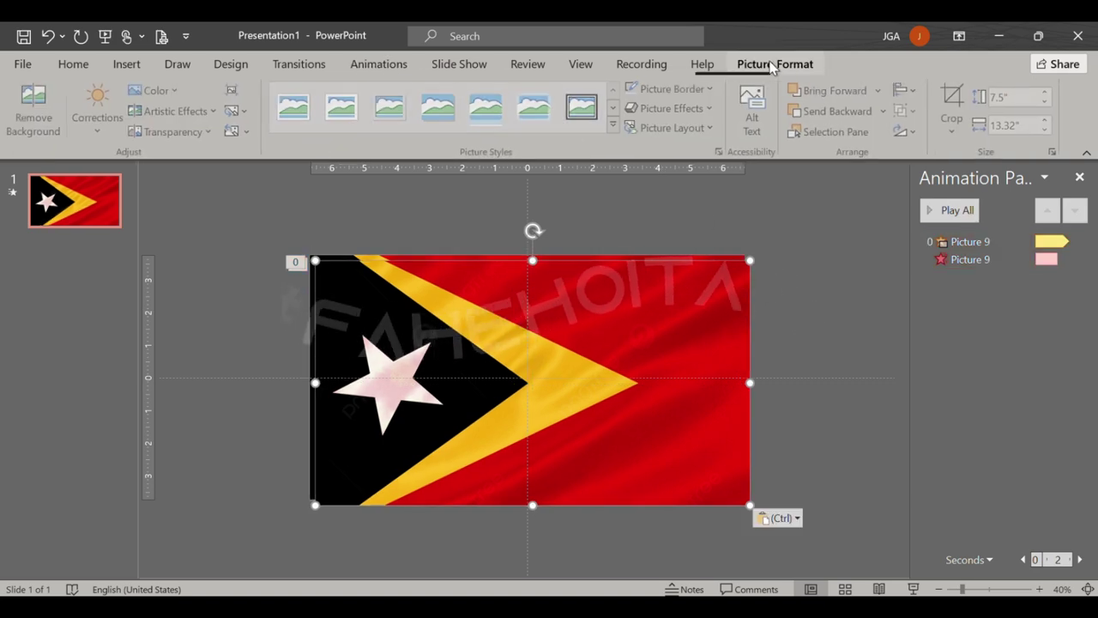
pyautogui.click(908, 90)
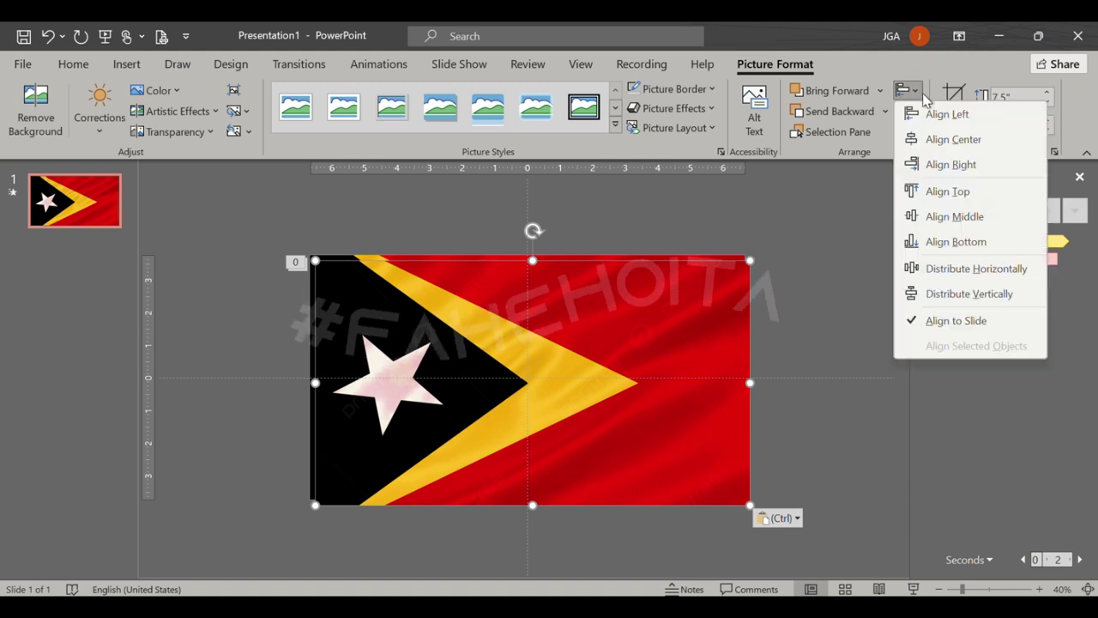
pyautogui.click(939, 219)
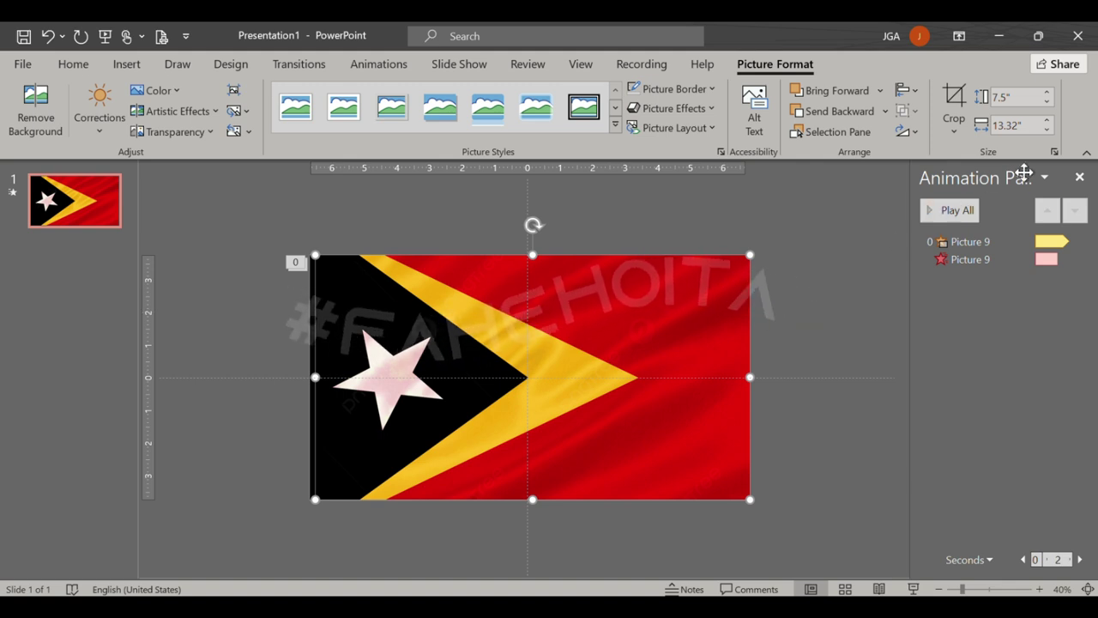
# - Move the copy right beside the original flag and send it one layer backward
pyautogui.click(1079, 177)
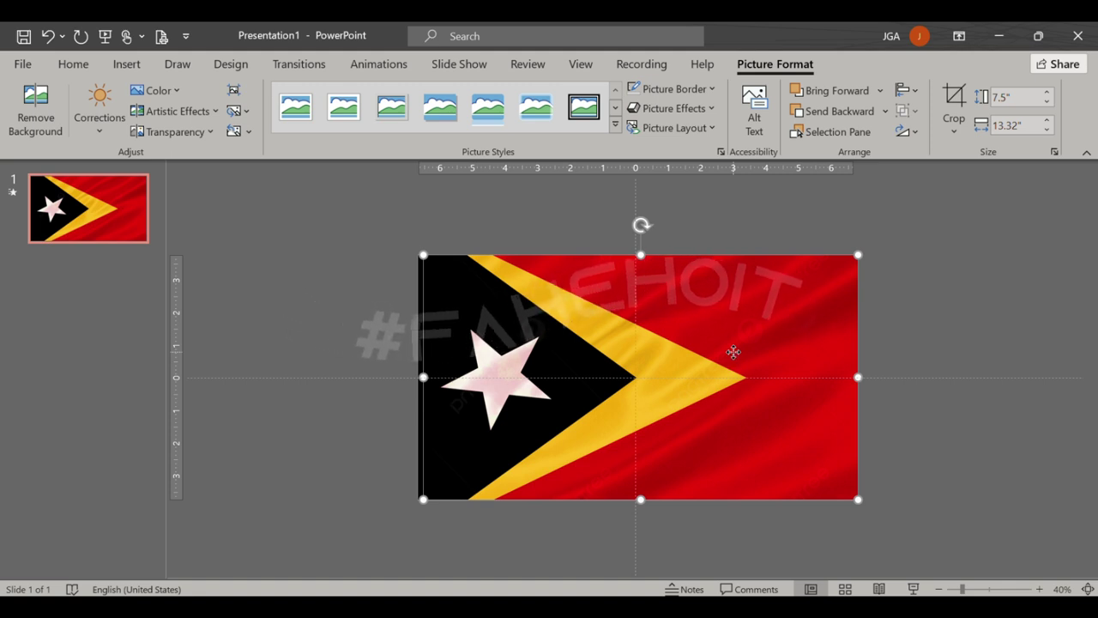
pyautogui.moveTo(734, 354); pyautogui.dragTo(1057, 330)
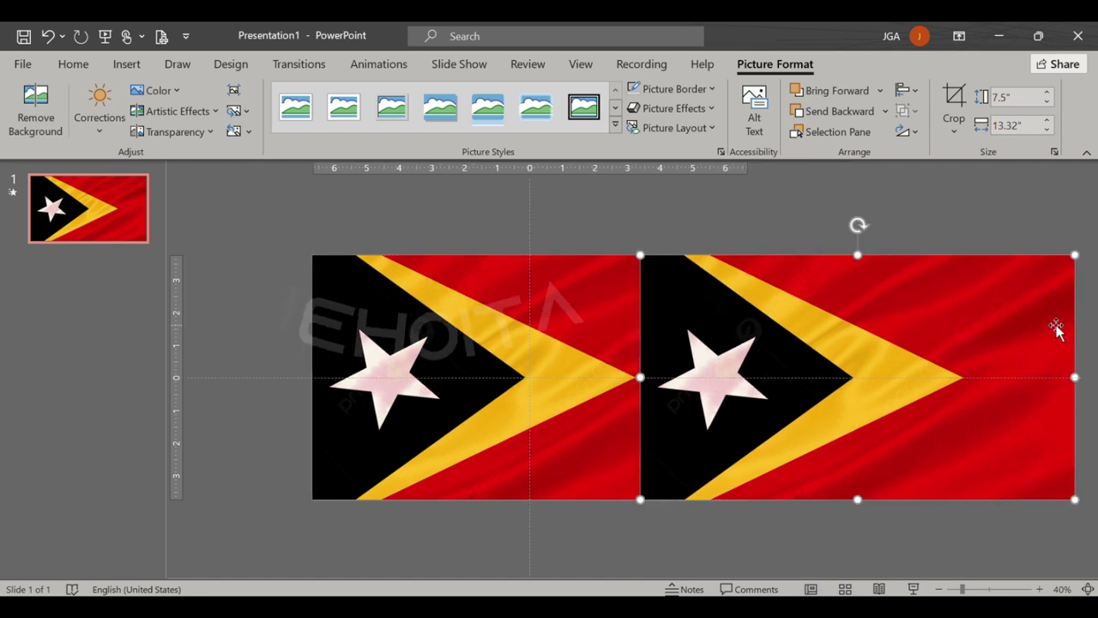
pyautogui.moveTo(754, 327); pyautogui.dragTo(878, 319)
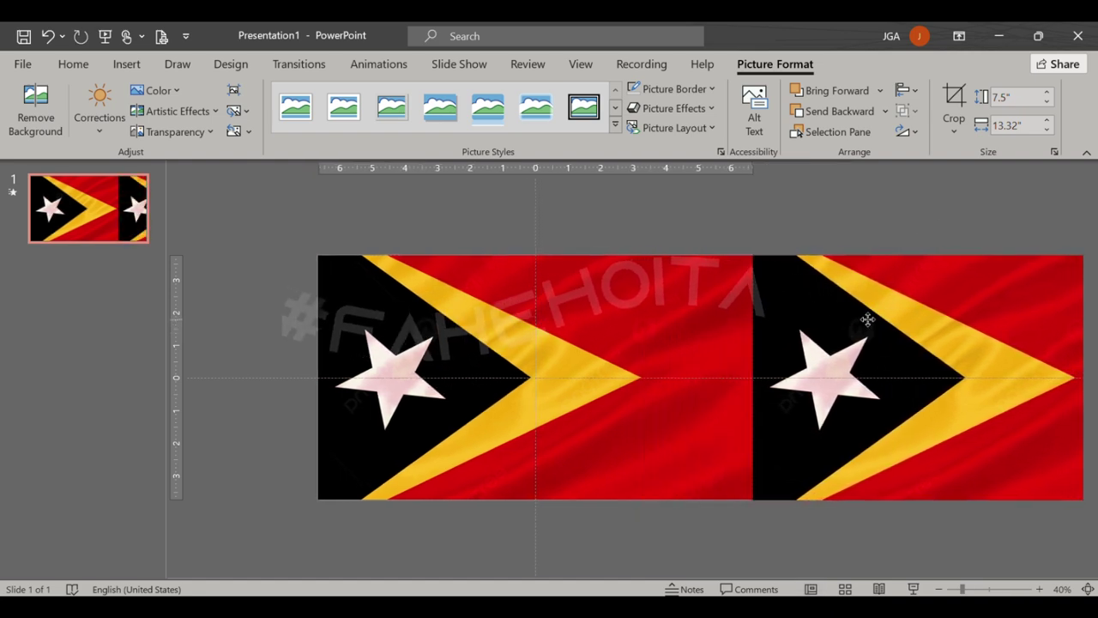
pyautogui.moveTo(878, 319); pyautogui.dragTo(867, 319)
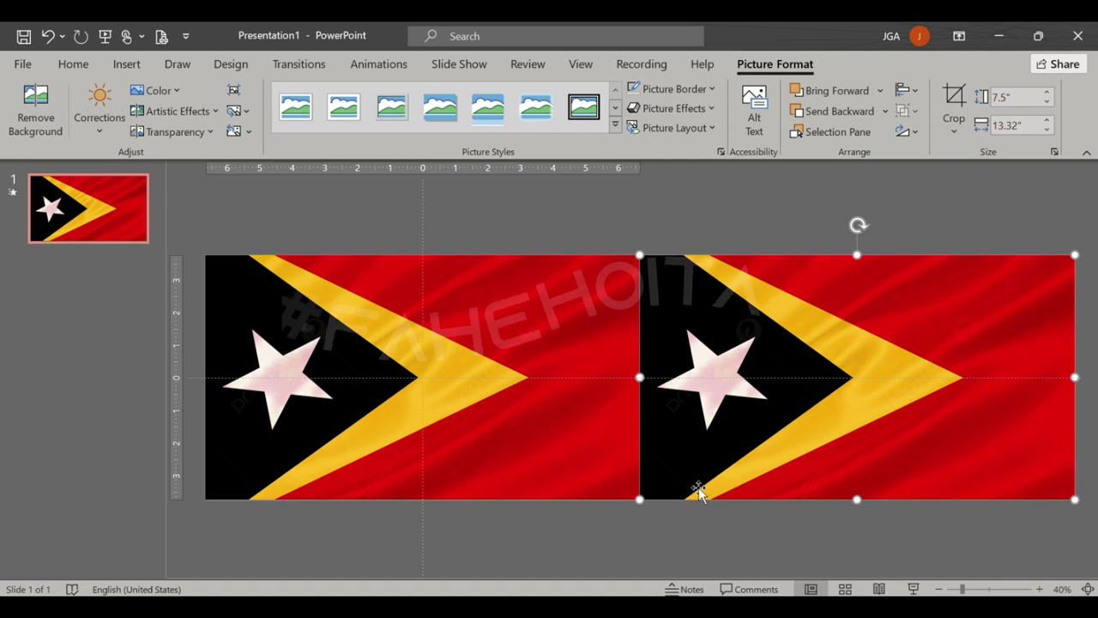
pyautogui.rightClick(734, 297)
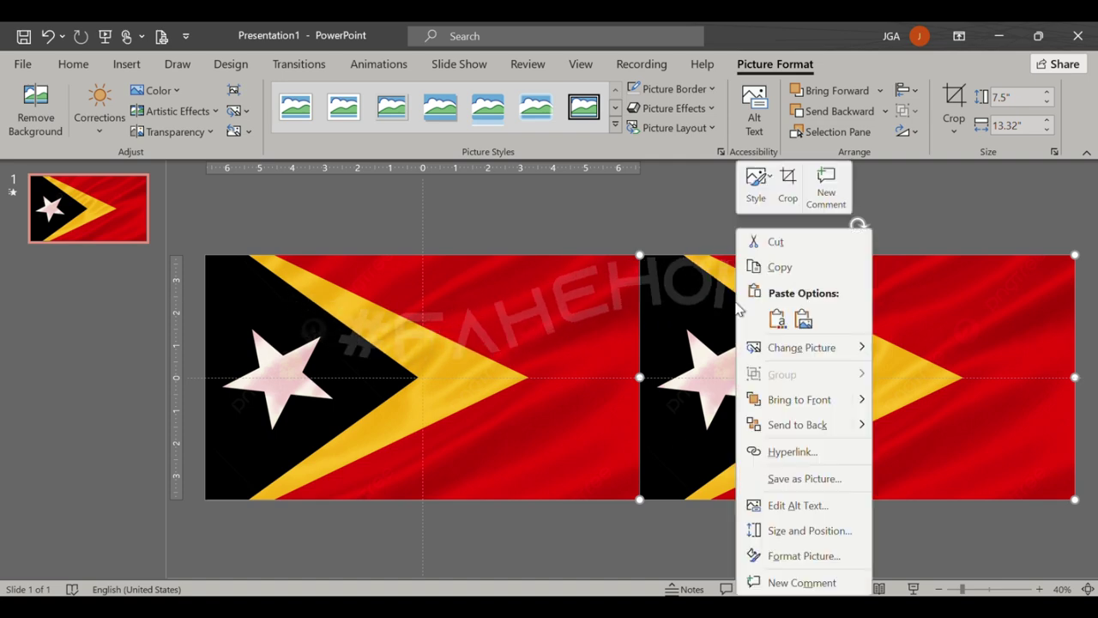
pyautogui.moveTo(797, 425)
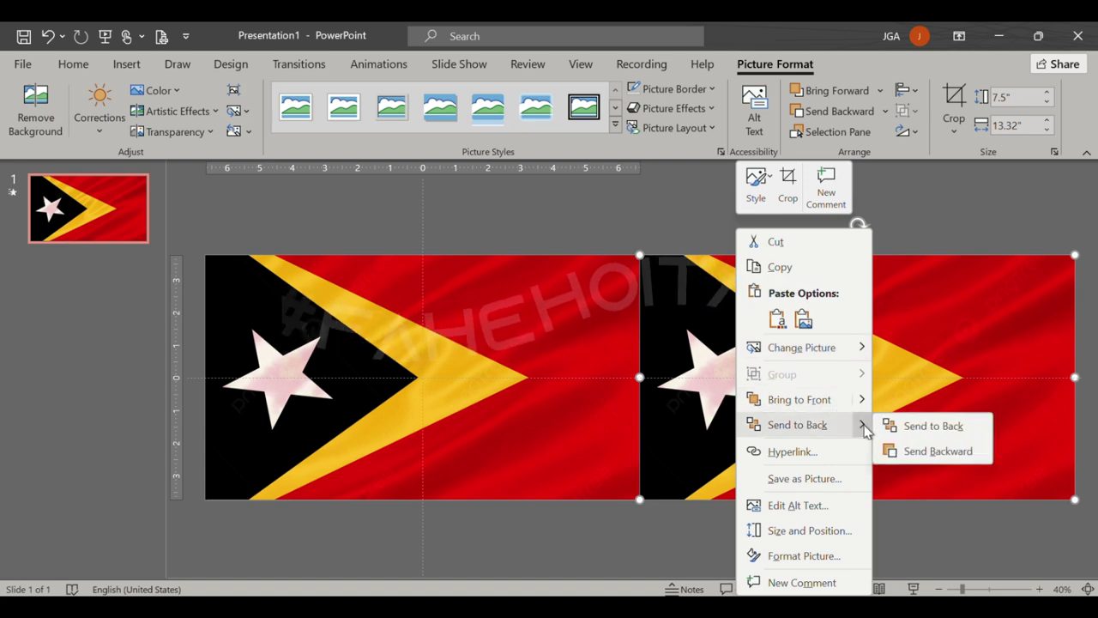
pyautogui.click(911, 452)
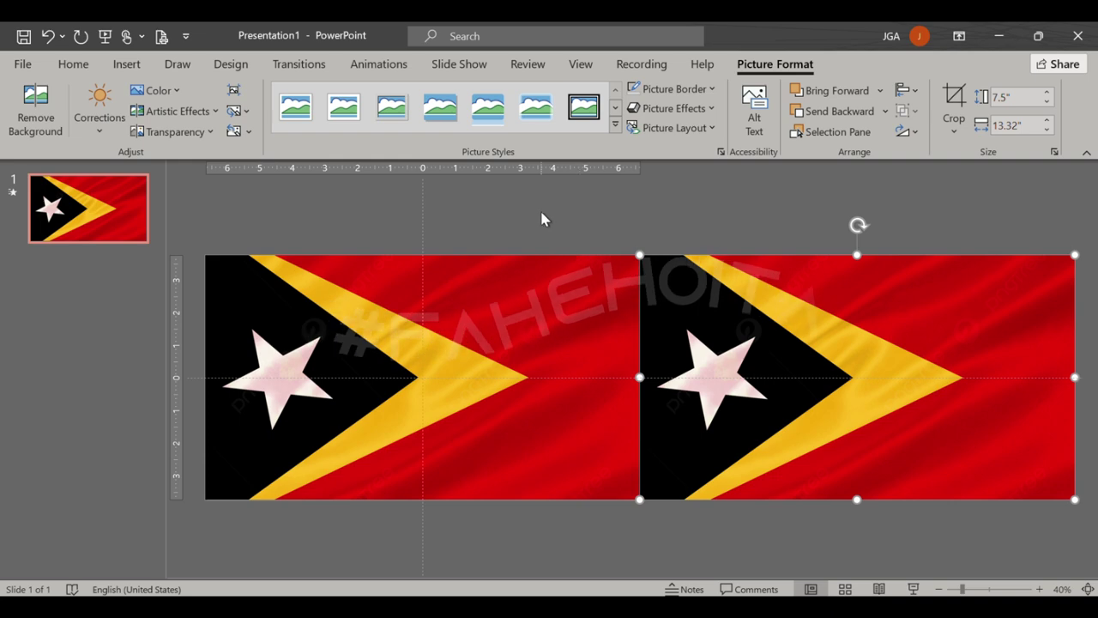
# - Give the right flag a Lines motion path going Left, ending over the left flag
pyautogui.click(361, 67)
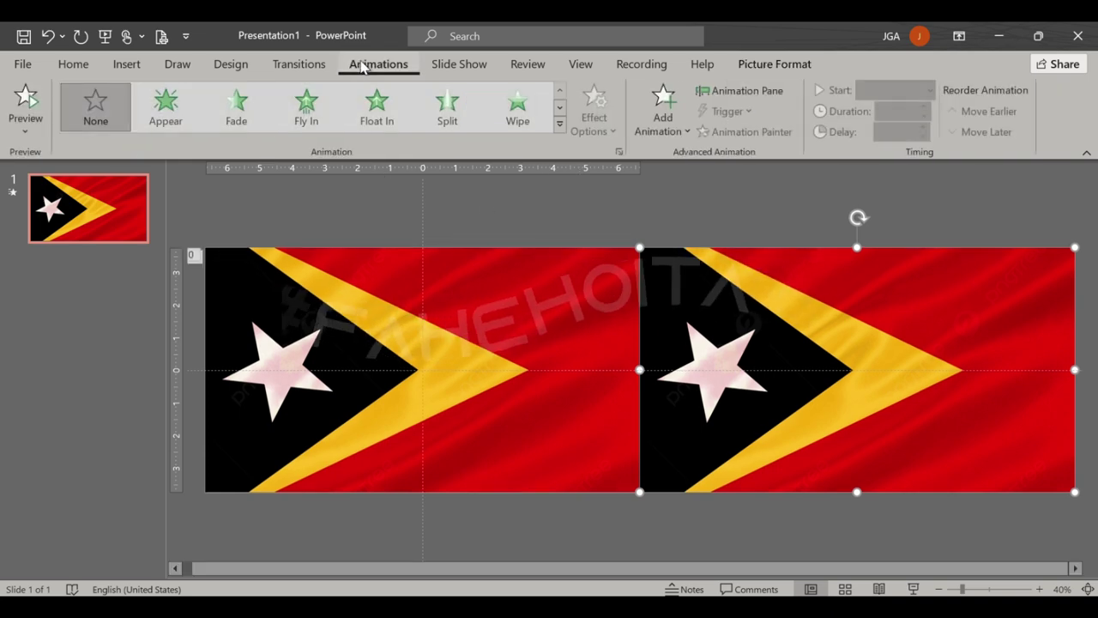
pyautogui.click(669, 129)
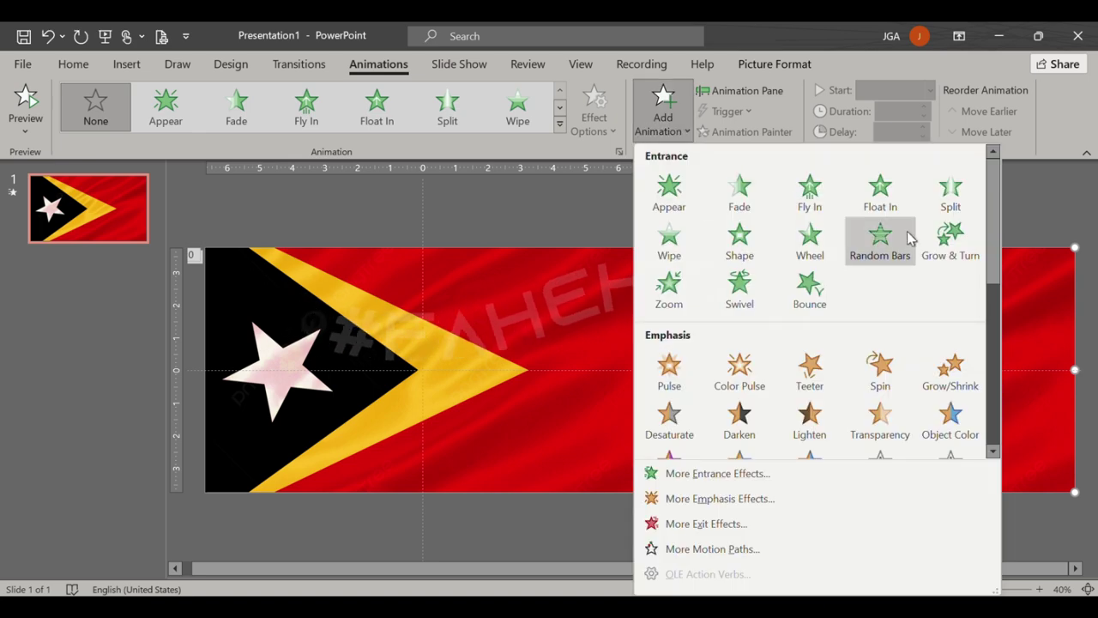
pyautogui.moveTo(992, 232); pyautogui.dragTo(993, 414)
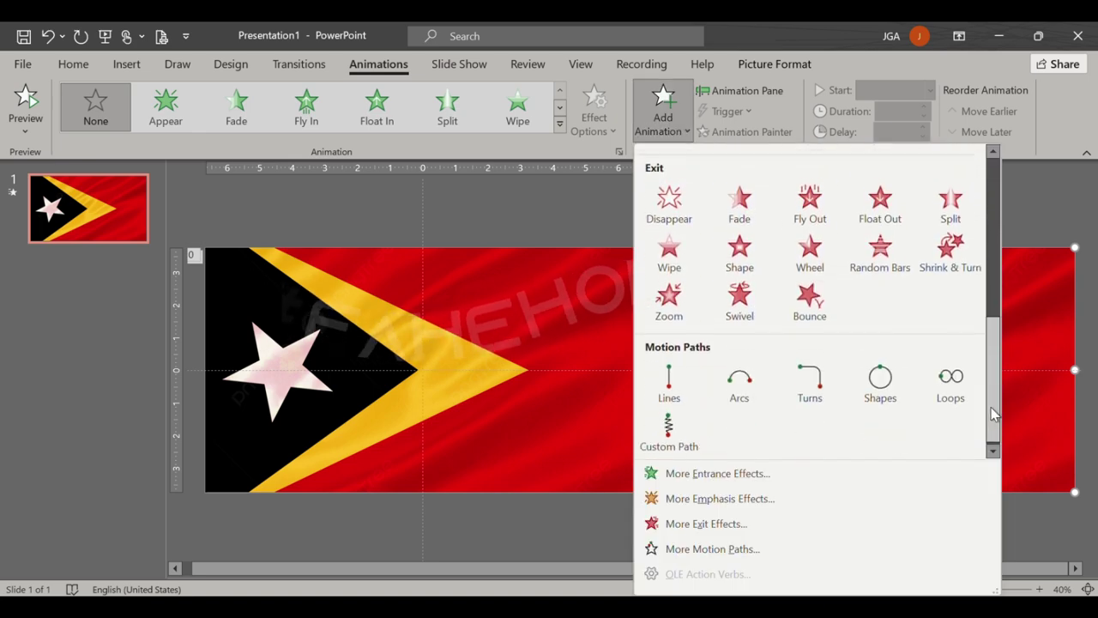
pyautogui.click(668, 383)
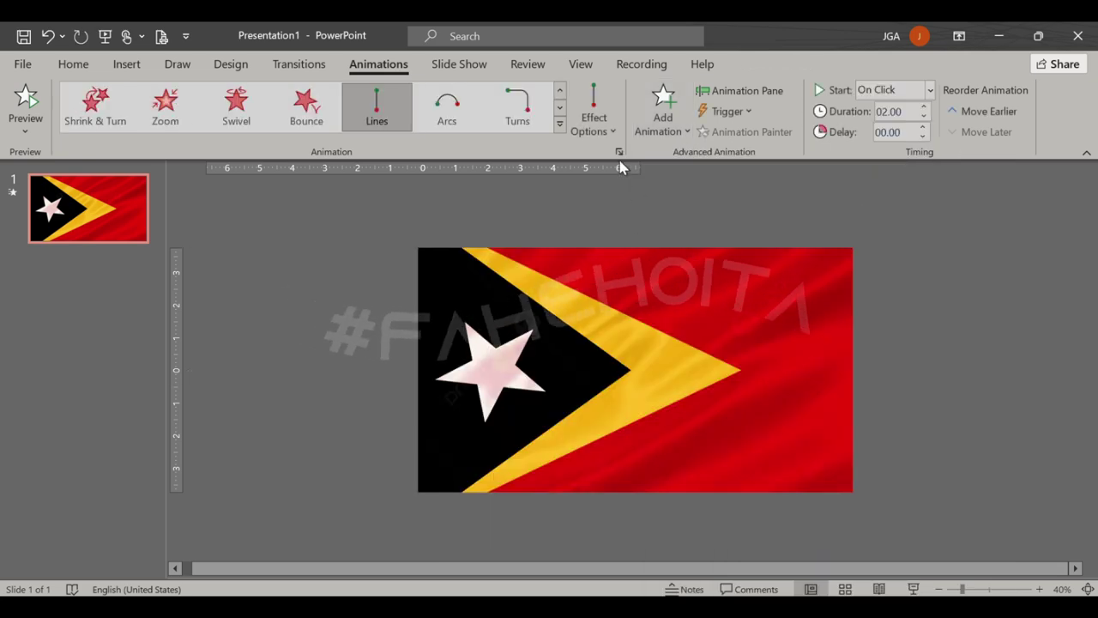
pyautogui.click(611, 128)
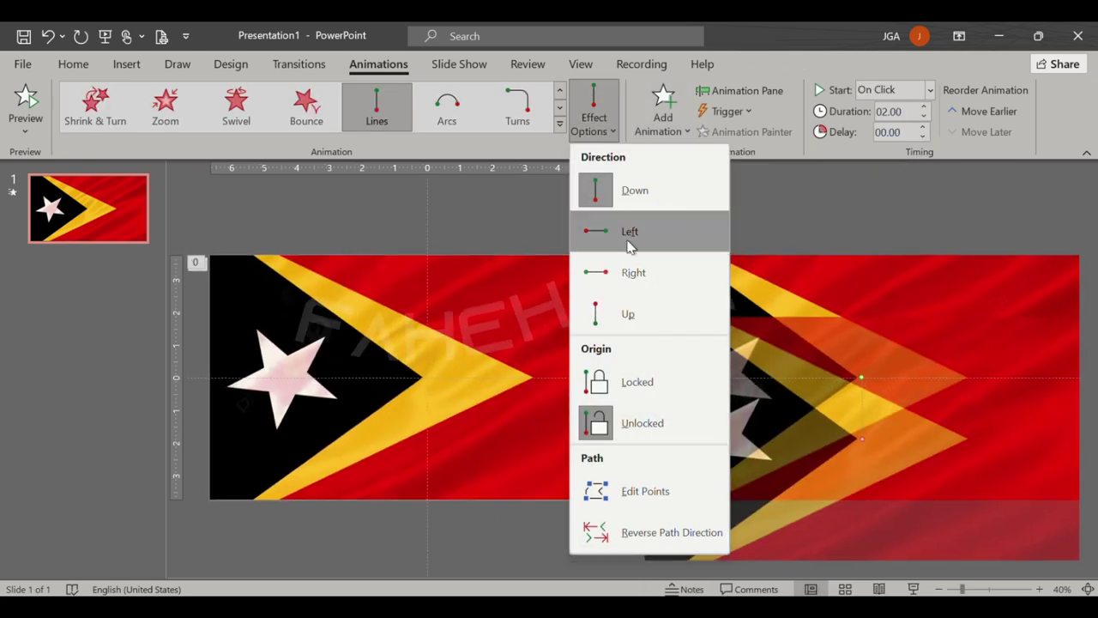
pyautogui.click(630, 232)
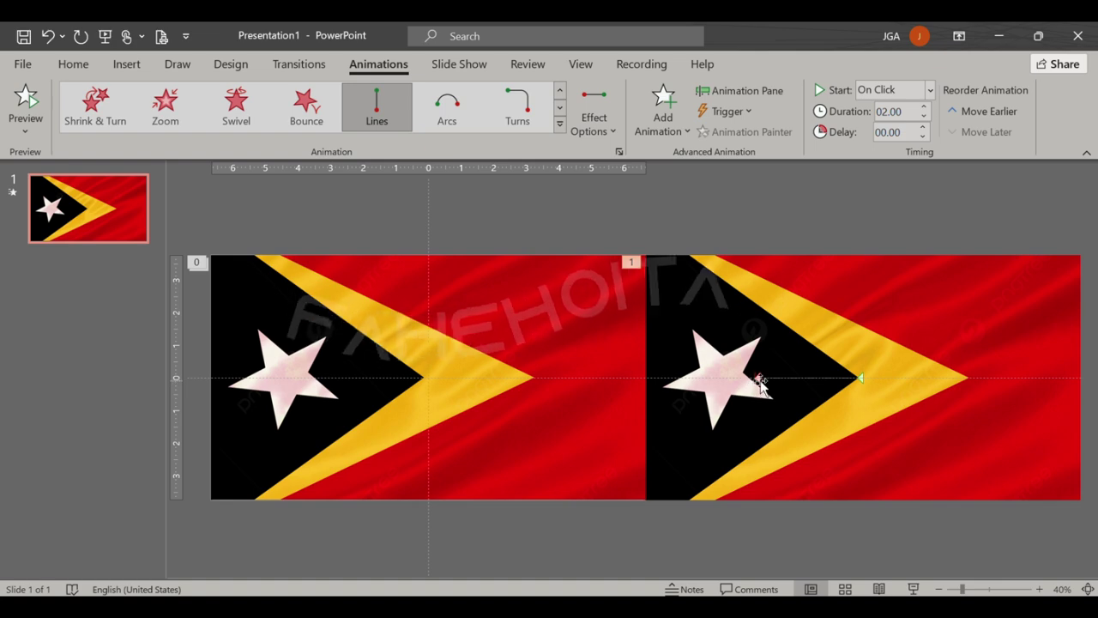
pyautogui.click(757, 377)
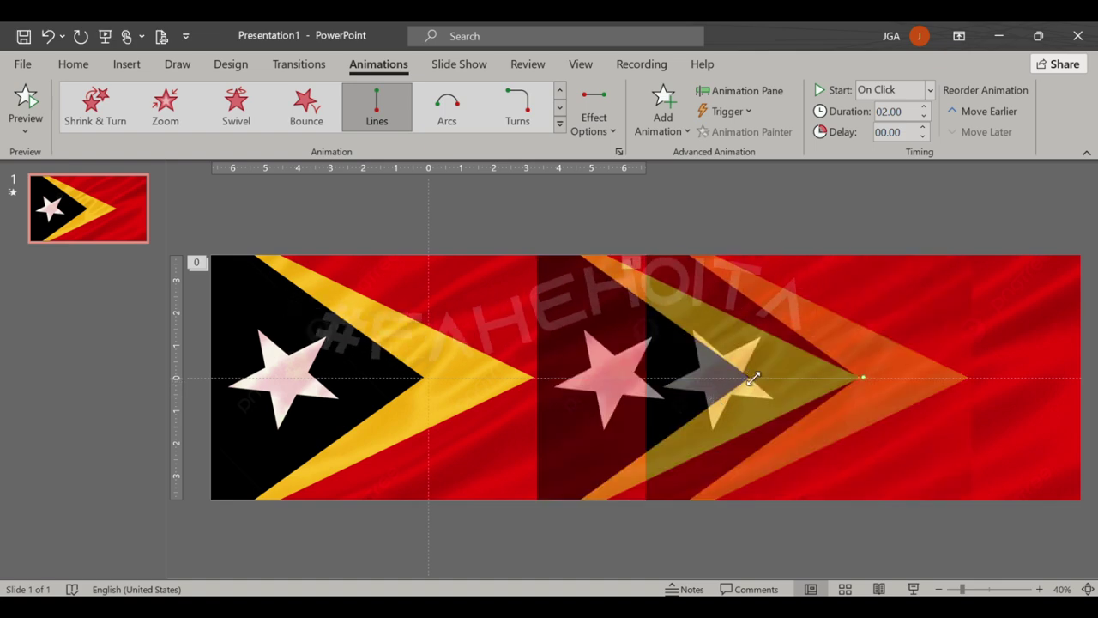
pyautogui.moveTo(753, 378); pyautogui.dragTo(424, 379)
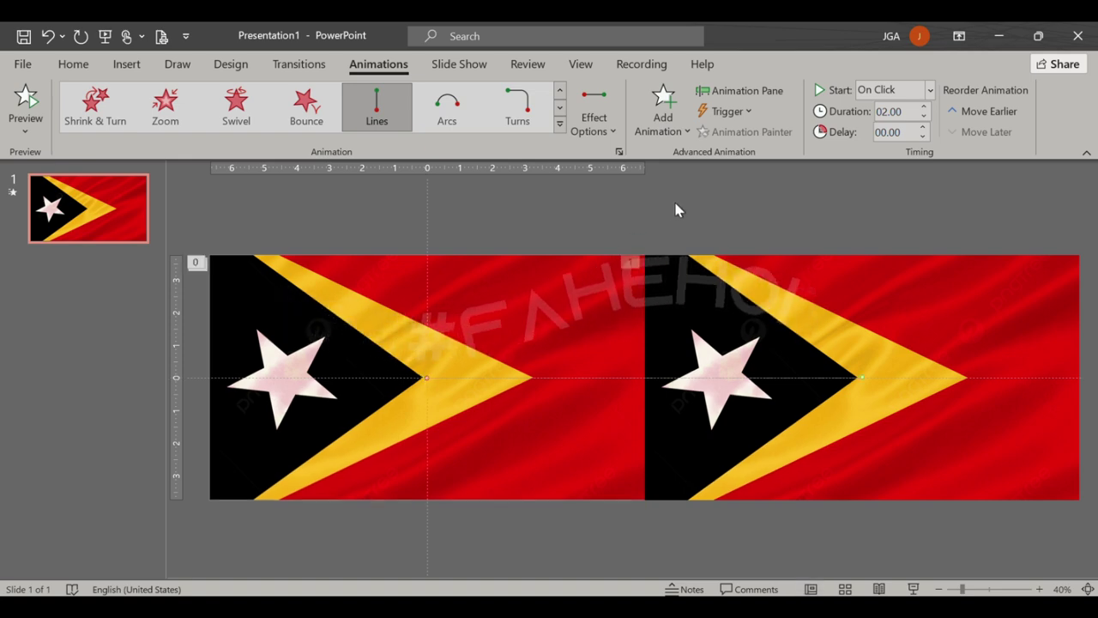
# - Set the line motion to start With Previous and send the right flag to the back
pyautogui.click(928, 91)
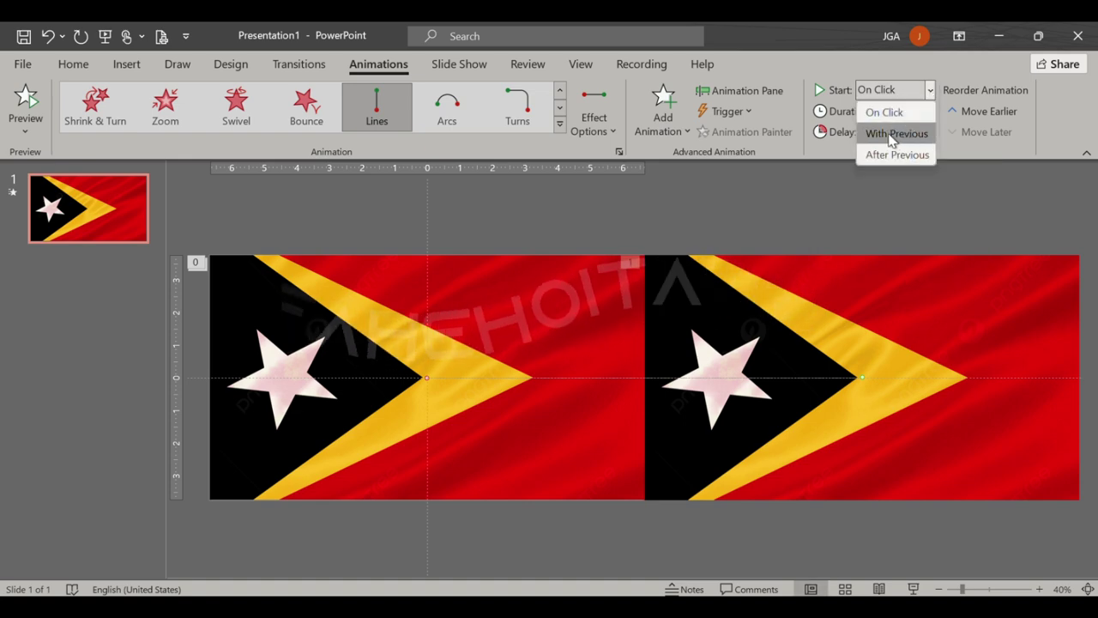
pyautogui.click(897, 134)
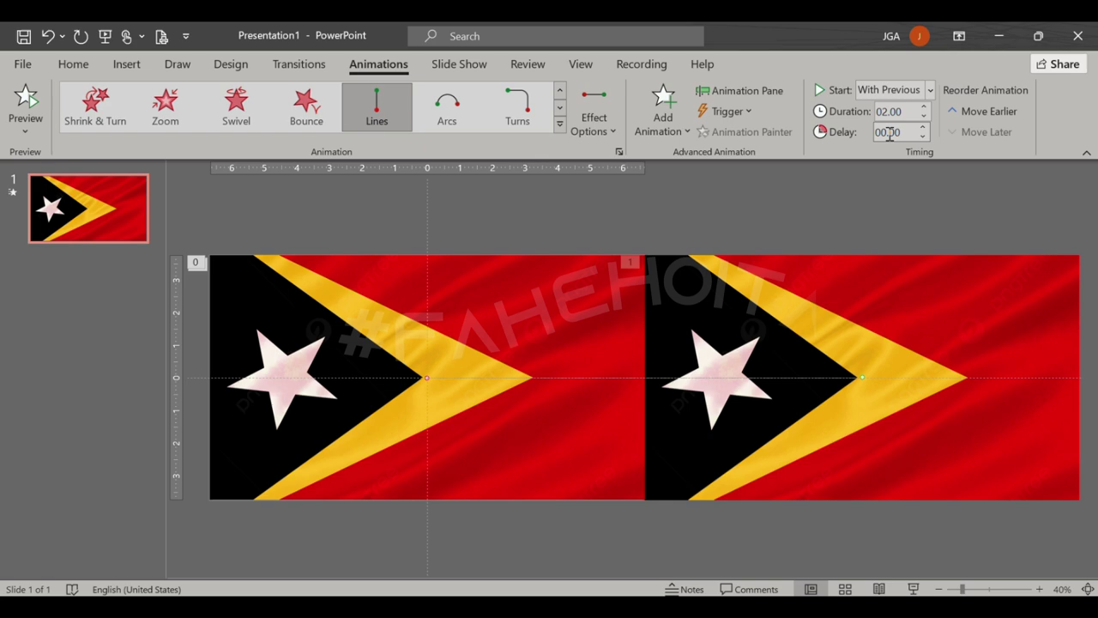
pyautogui.click(938, 443)
pyautogui.rightClick(937, 443)
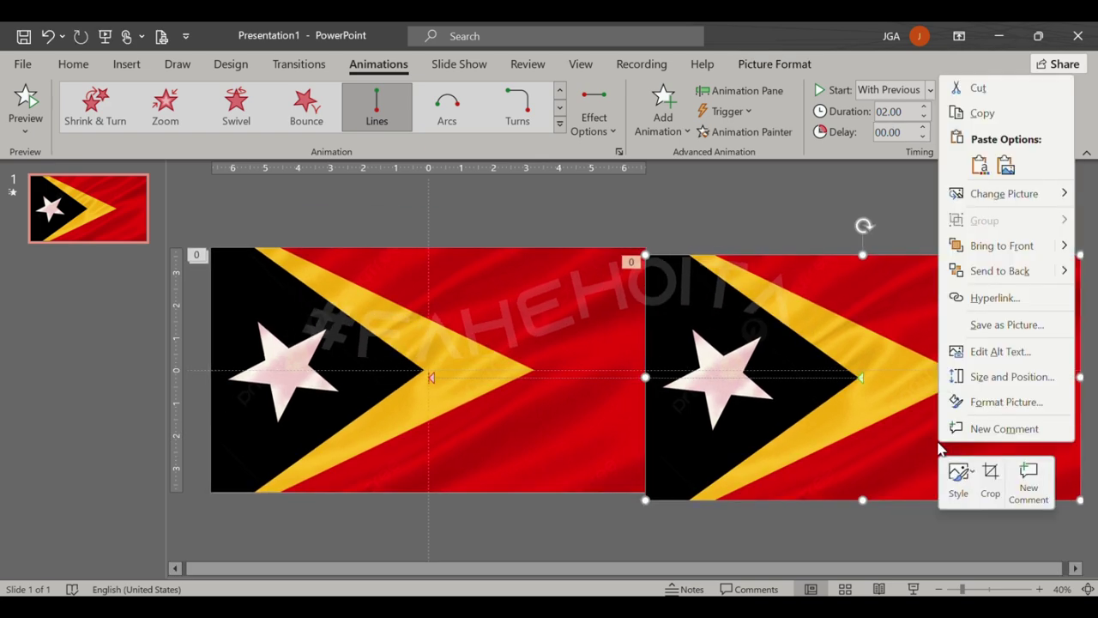
pyautogui.moveTo(999, 271)
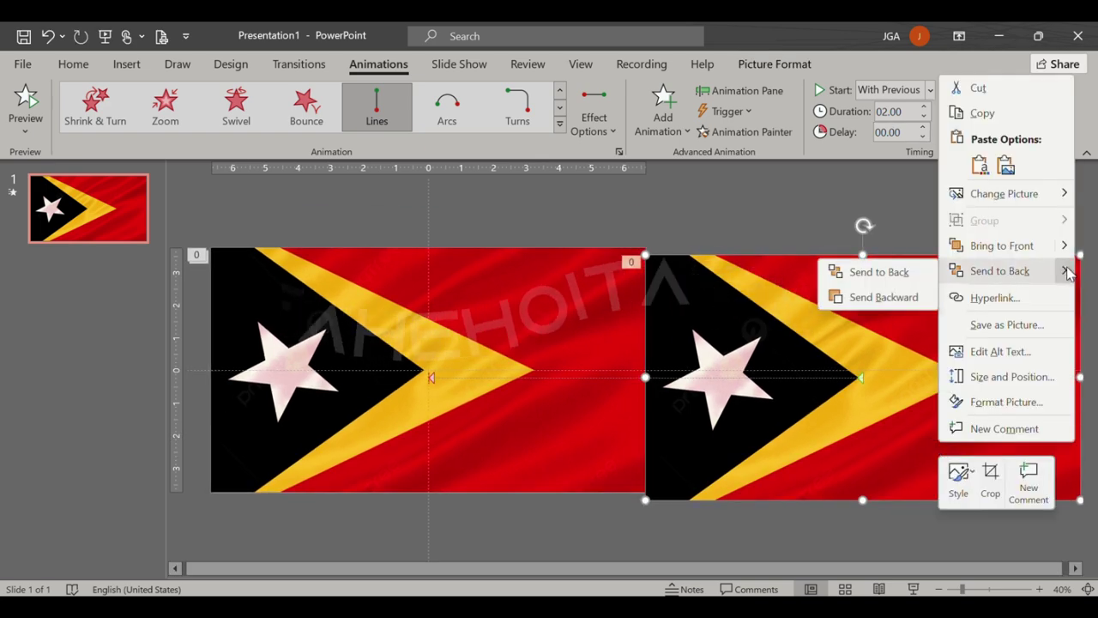
pyautogui.click(918, 300)
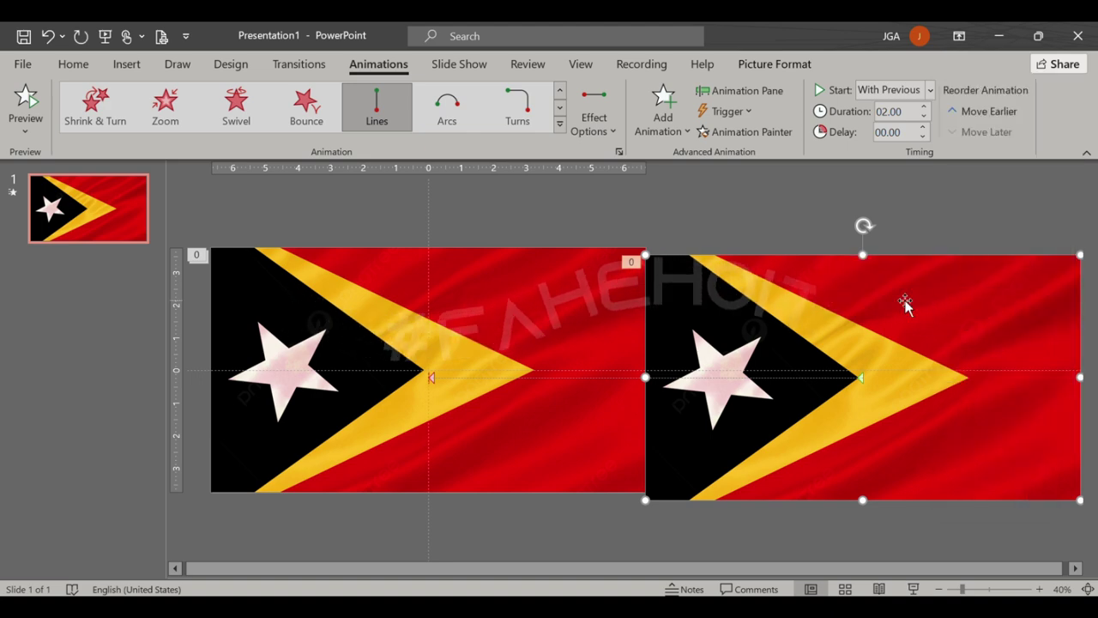
# - Send the right flag one layer backward and play the slide show
pyautogui.click(779, 237)
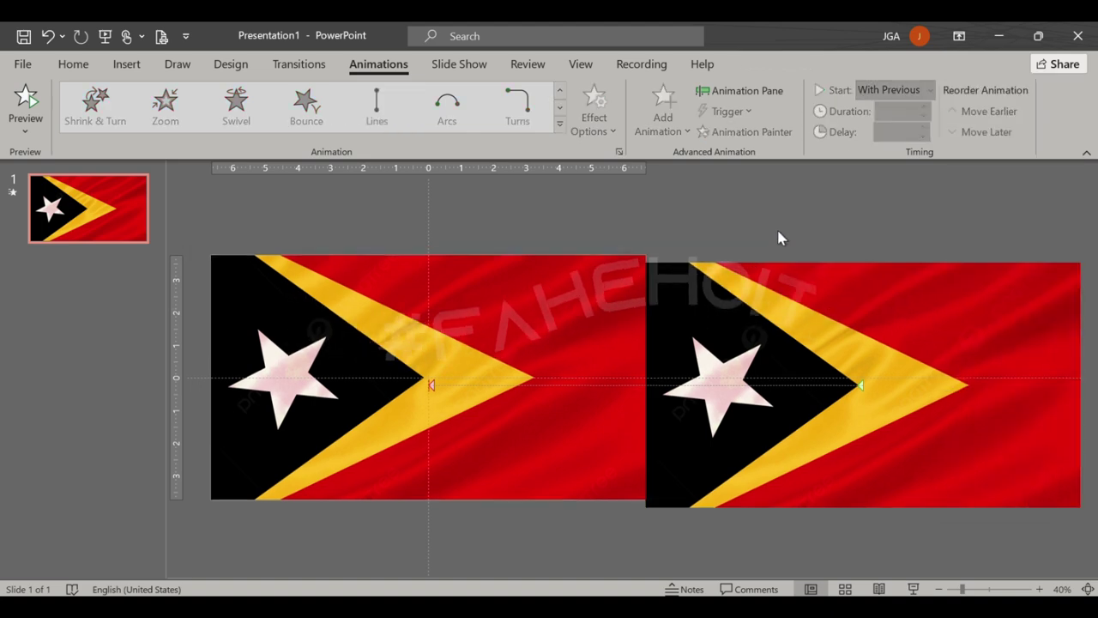
pyautogui.click(785, 305)
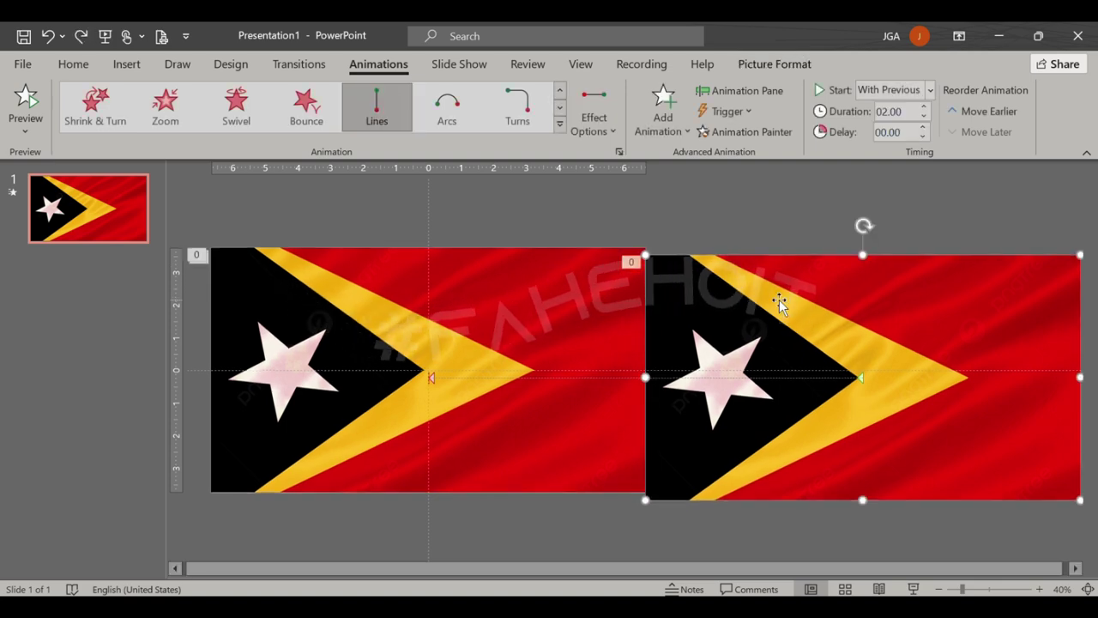
pyautogui.rightClick(779, 300)
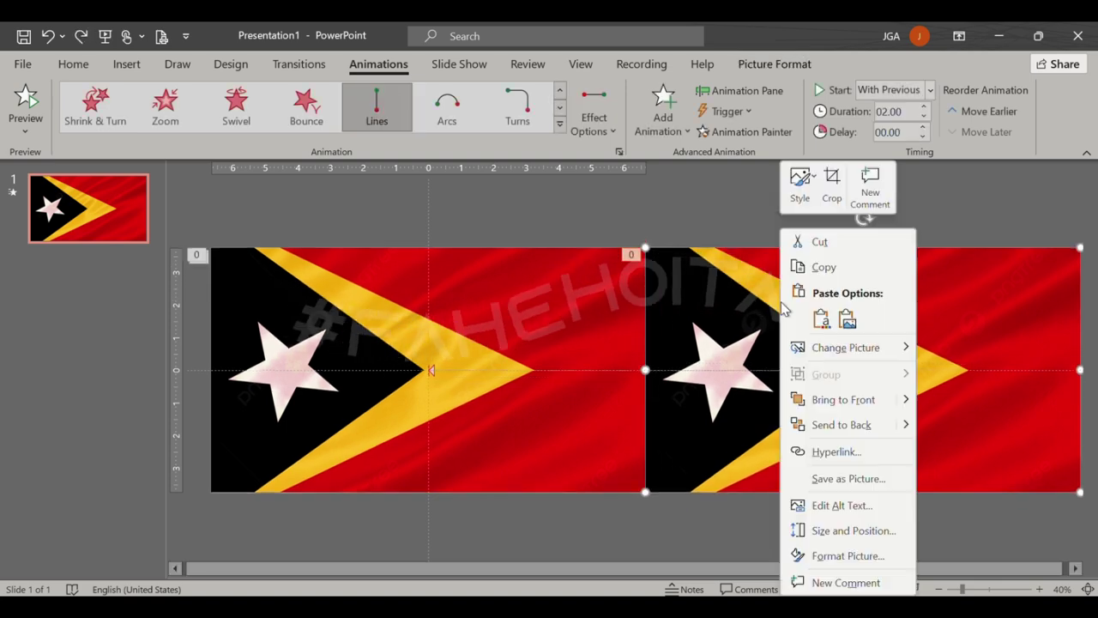
pyautogui.moveTo(842, 425)
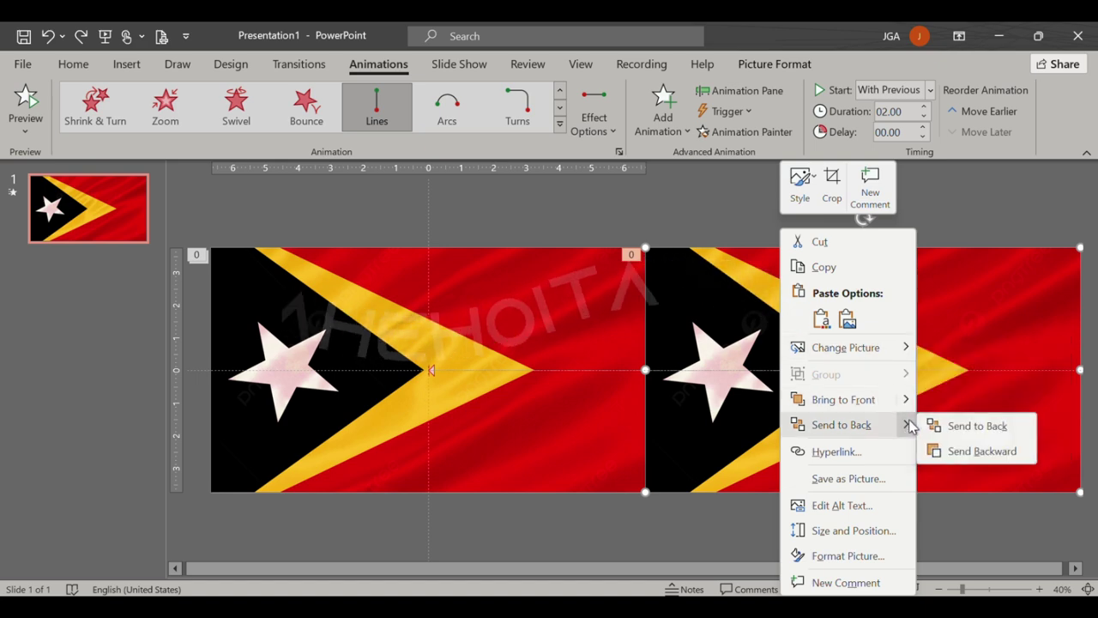
pyautogui.click(968, 450)
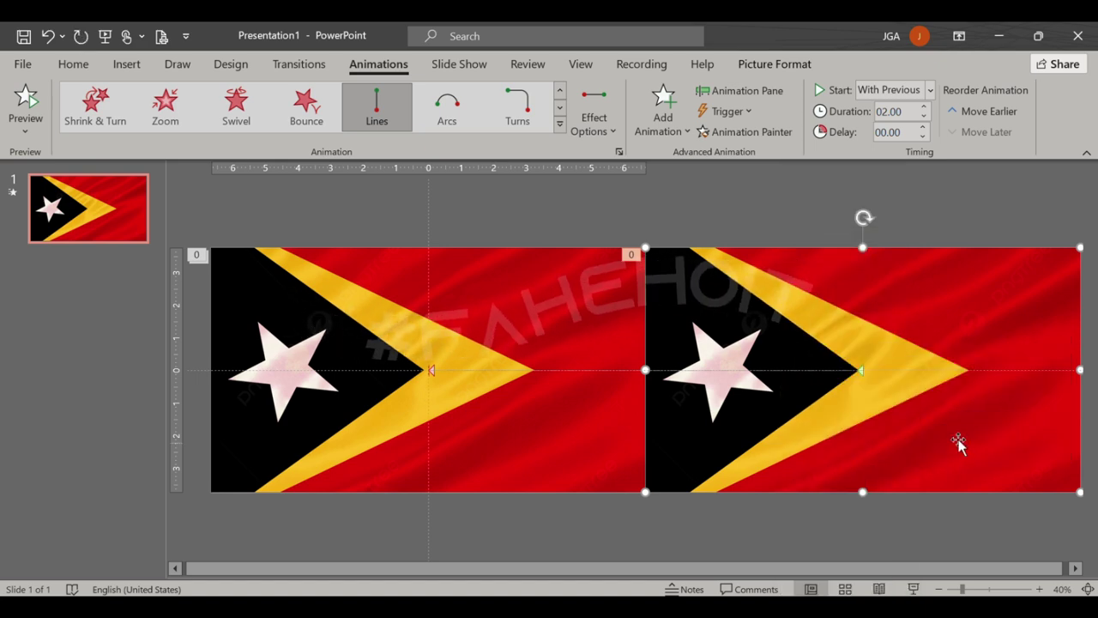
pyautogui.click(767, 228)
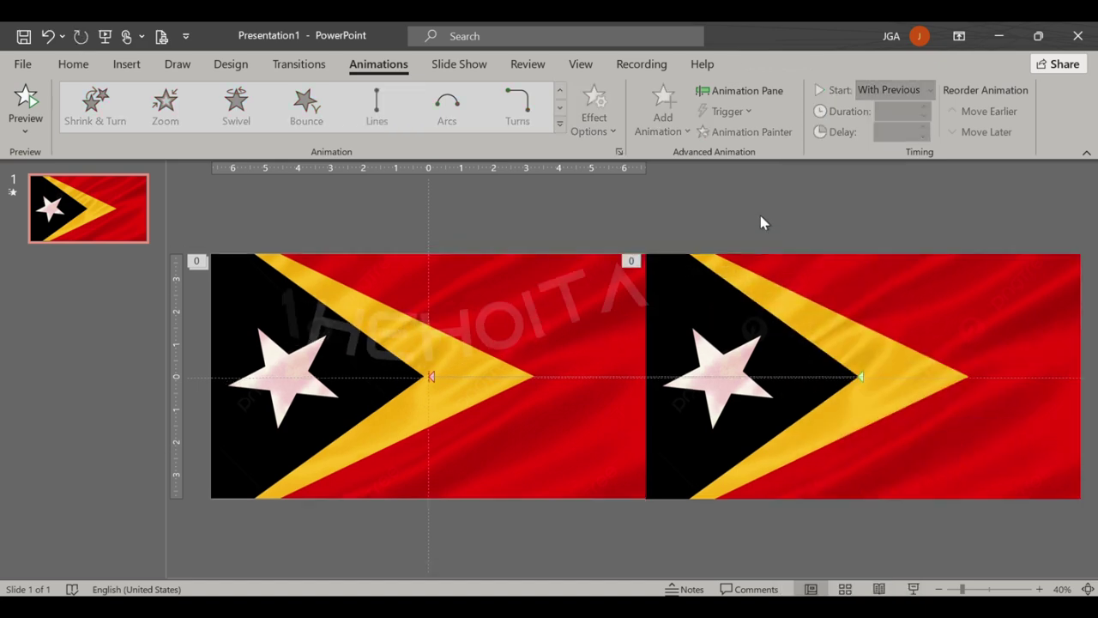
pyautogui.click(913, 587)
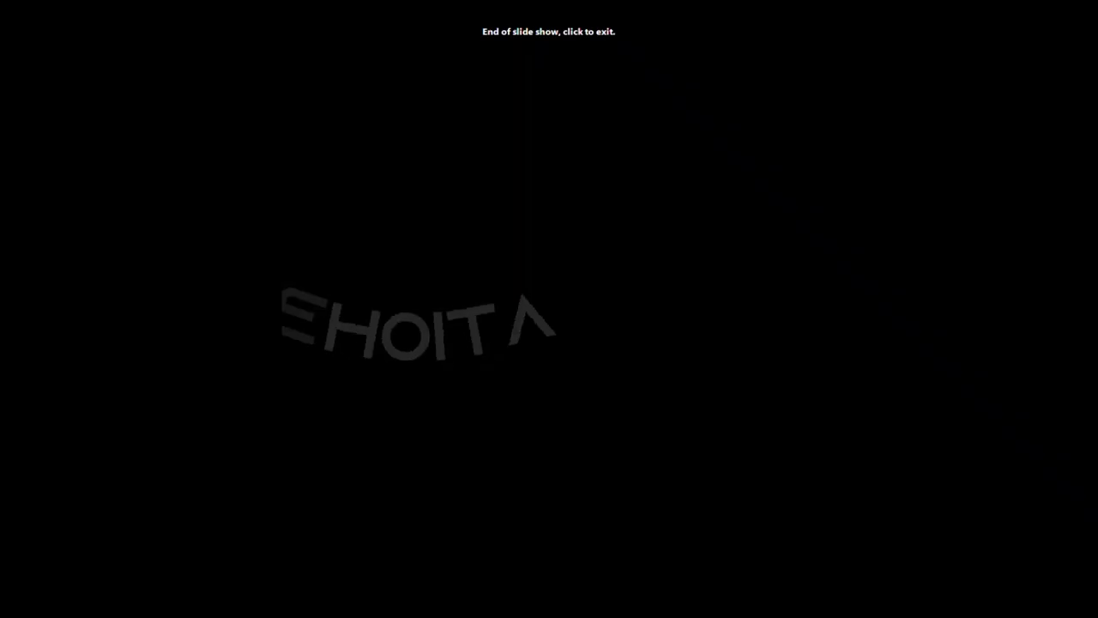
pyautogui.press('Escape')
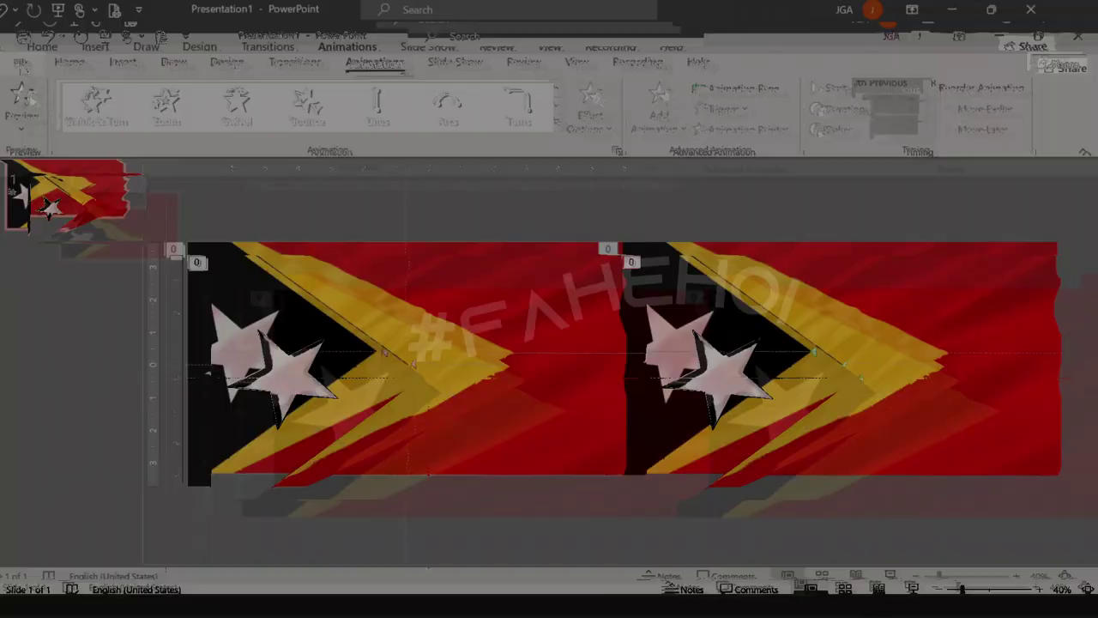
# - Start creating a Full HD (1080p) video from File > Export > Create a Video
pyautogui.click(22, 63)
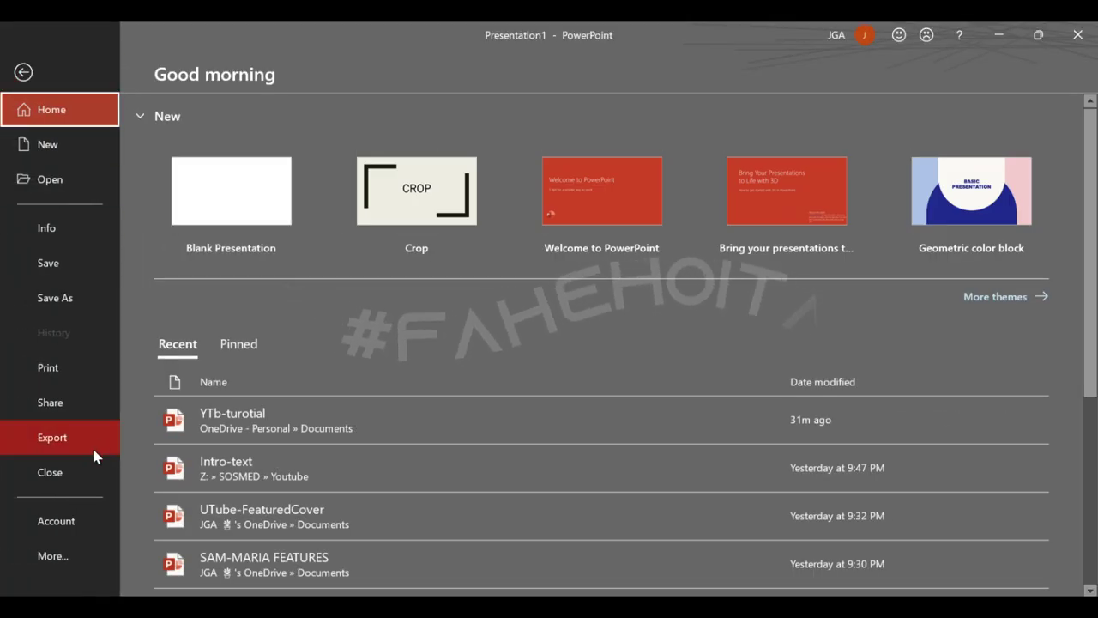
pyautogui.click(92, 445)
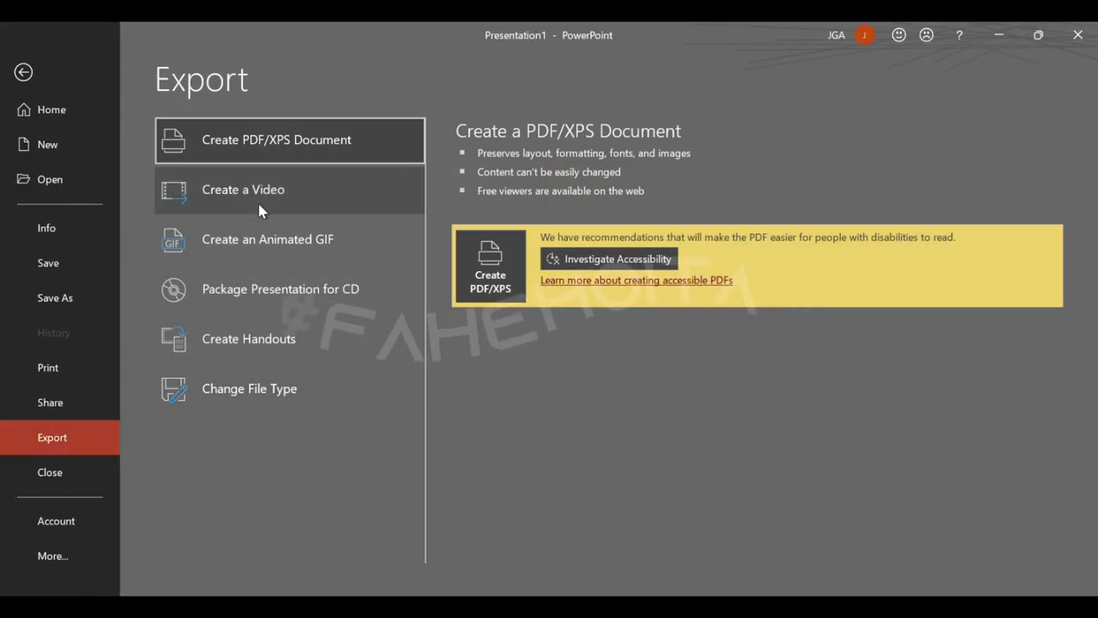
pyautogui.click(258, 202)
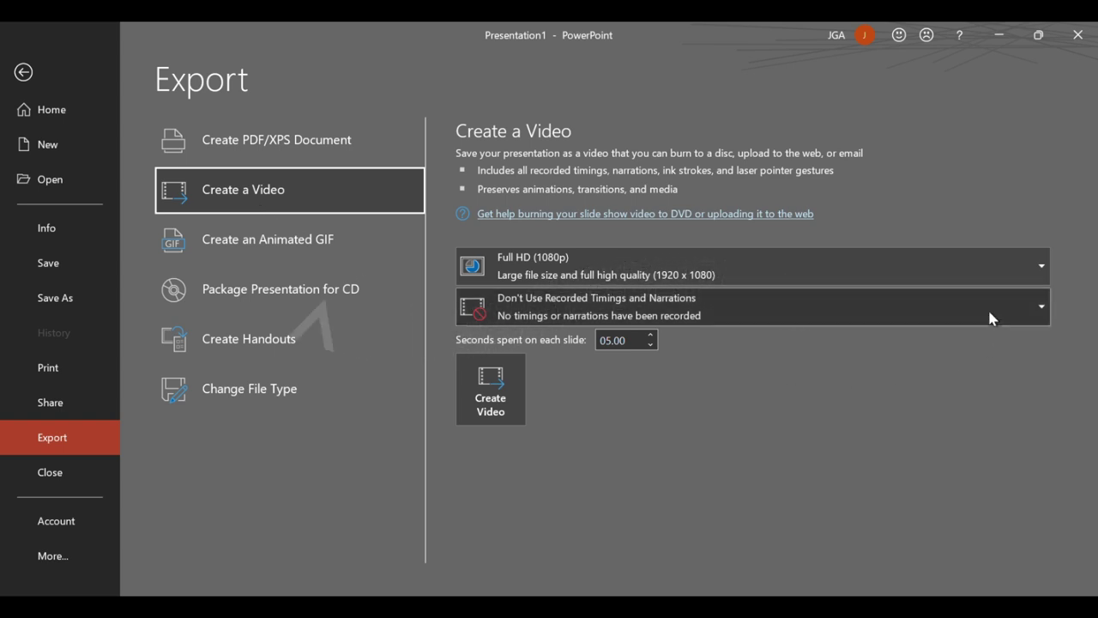
pyautogui.click(1026, 271)
pyautogui.click(682, 360)
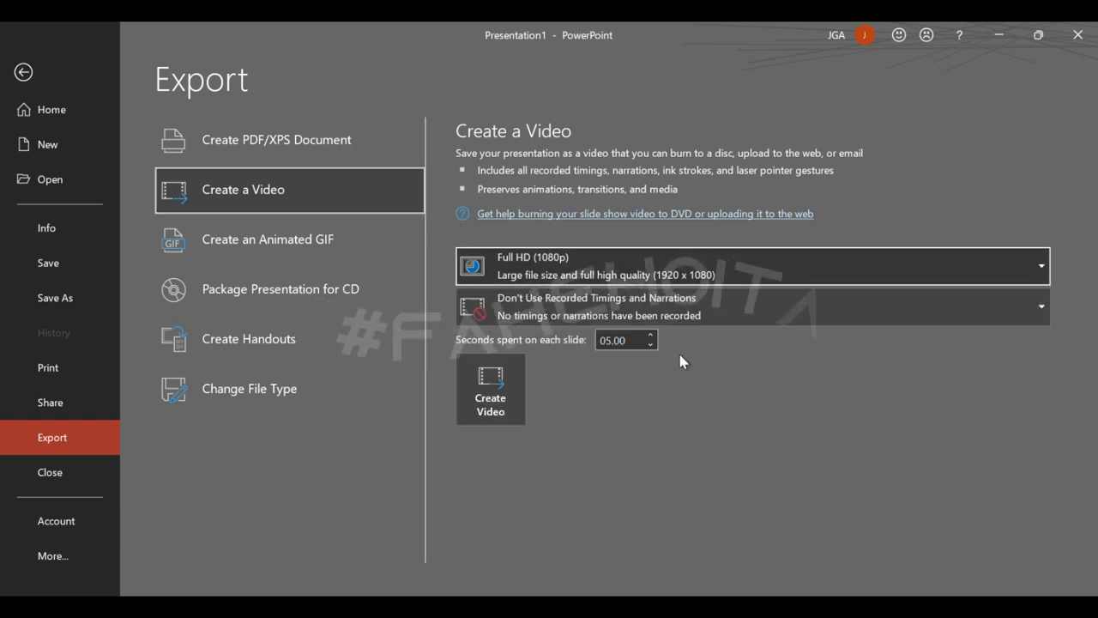
pyautogui.click(505, 408)
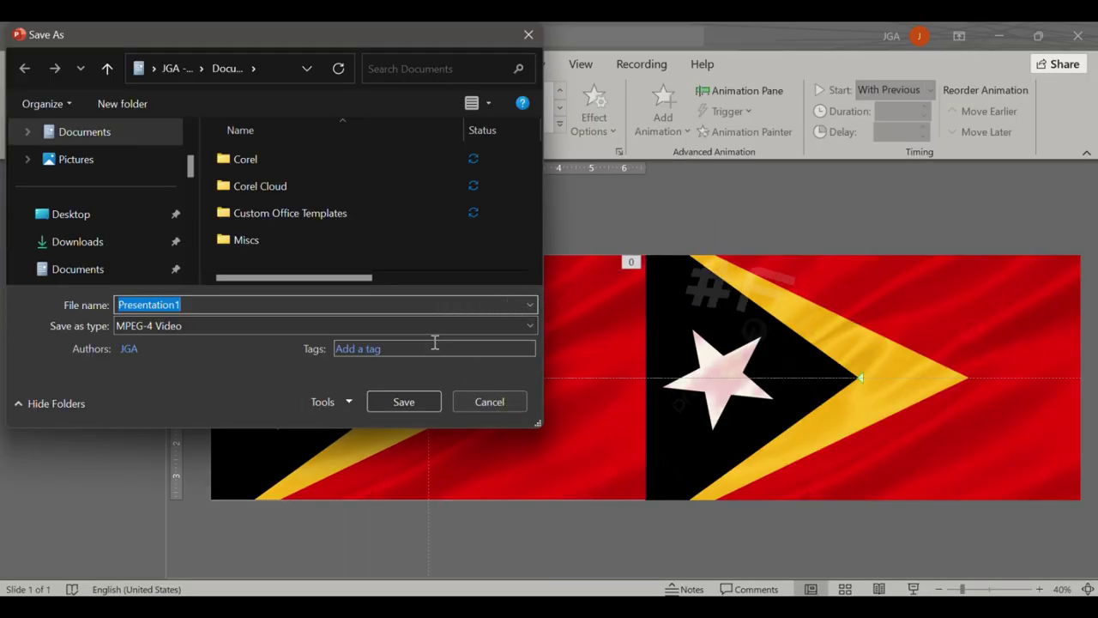
# - Save the video to the Desktop as 'Effect Motion in PowerPoint' and start rendering
pyautogui.scroll(2, 143, 202)
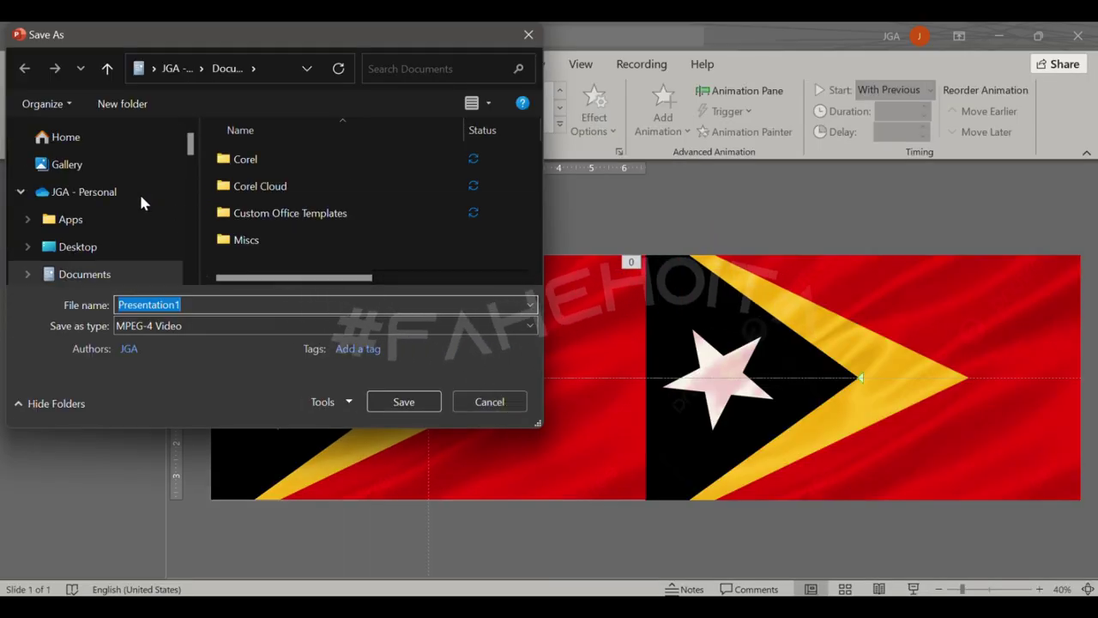
pyautogui.click(92, 248)
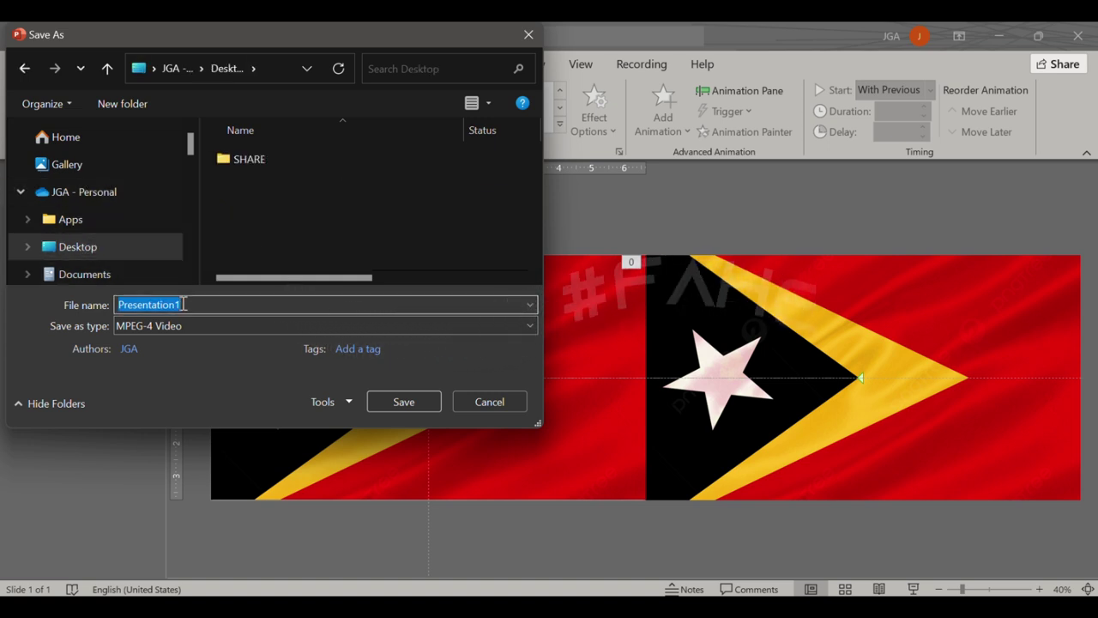
pyautogui.write('Eff')
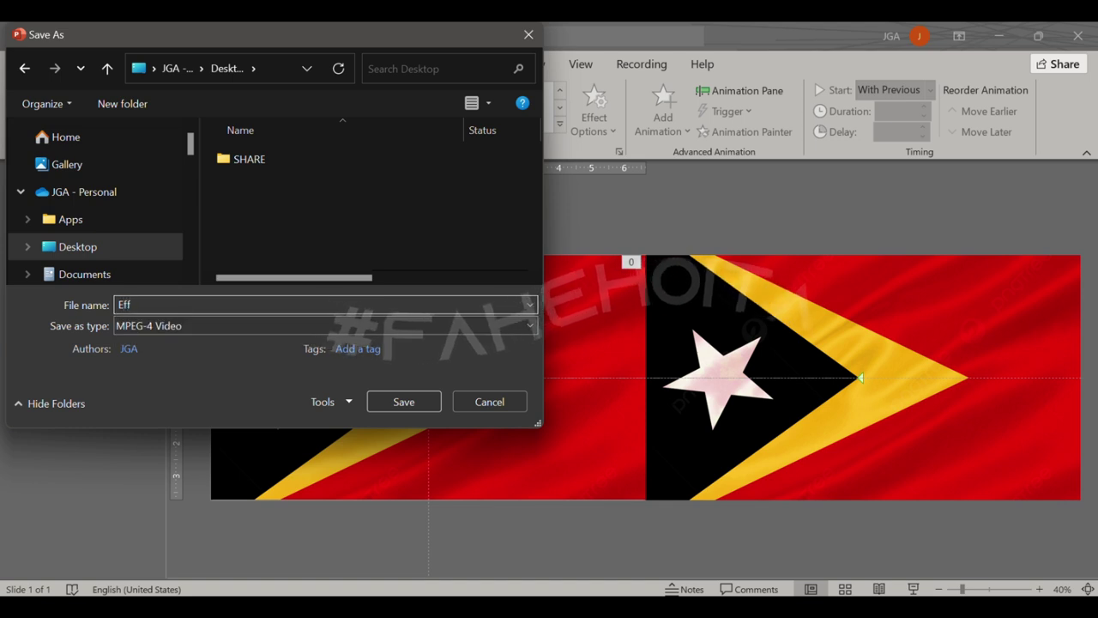
pyautogui.write('ect M')
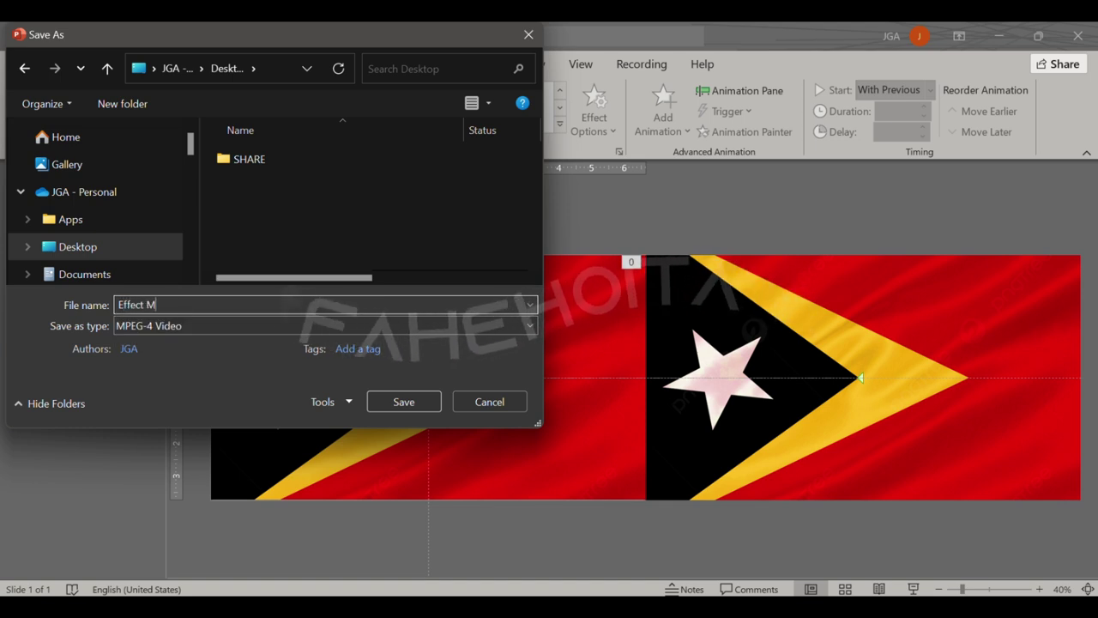
pyautogui.write('otion in PowerPoint')
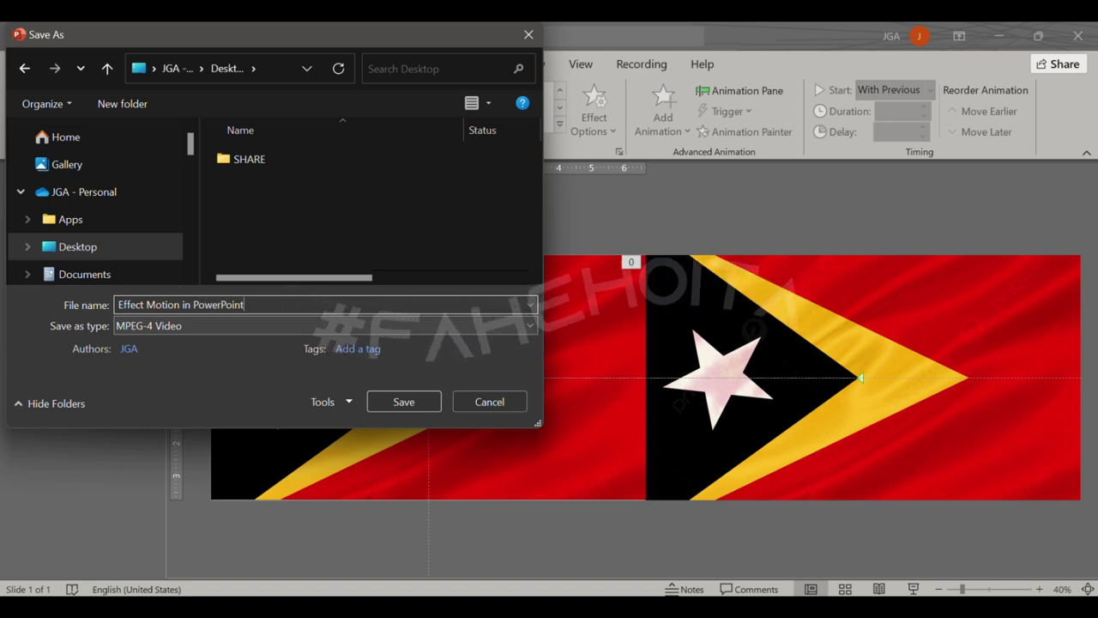
pyautogui.click(408, 403)
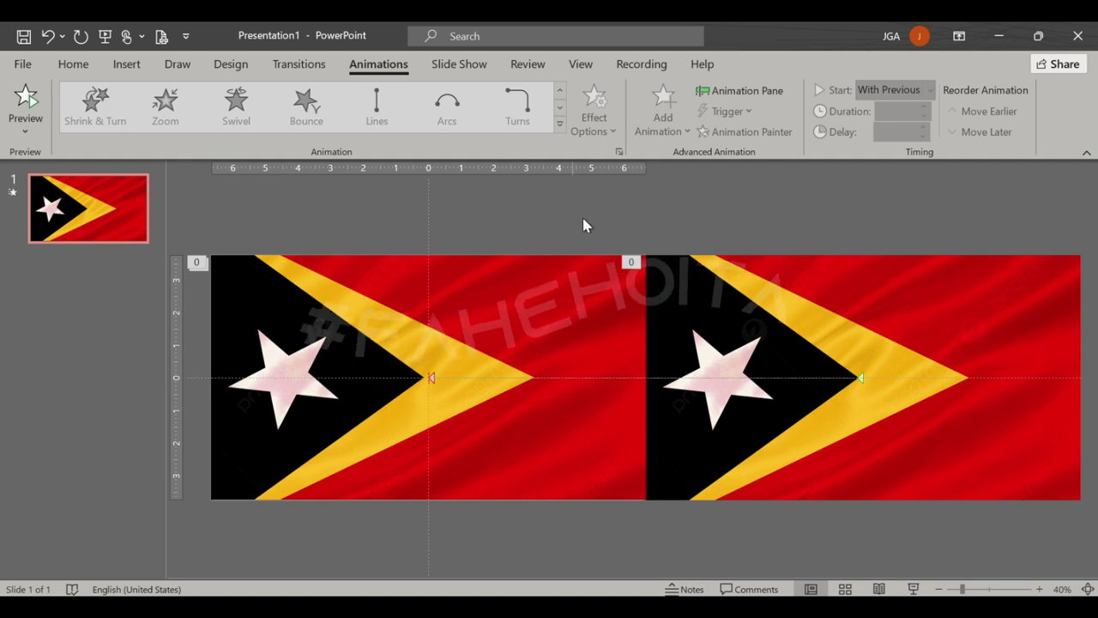
# - Open 'Effect Motion in PowerPoint' from the desktop in Media Player to play it
pyautogui.click(1000, 34)
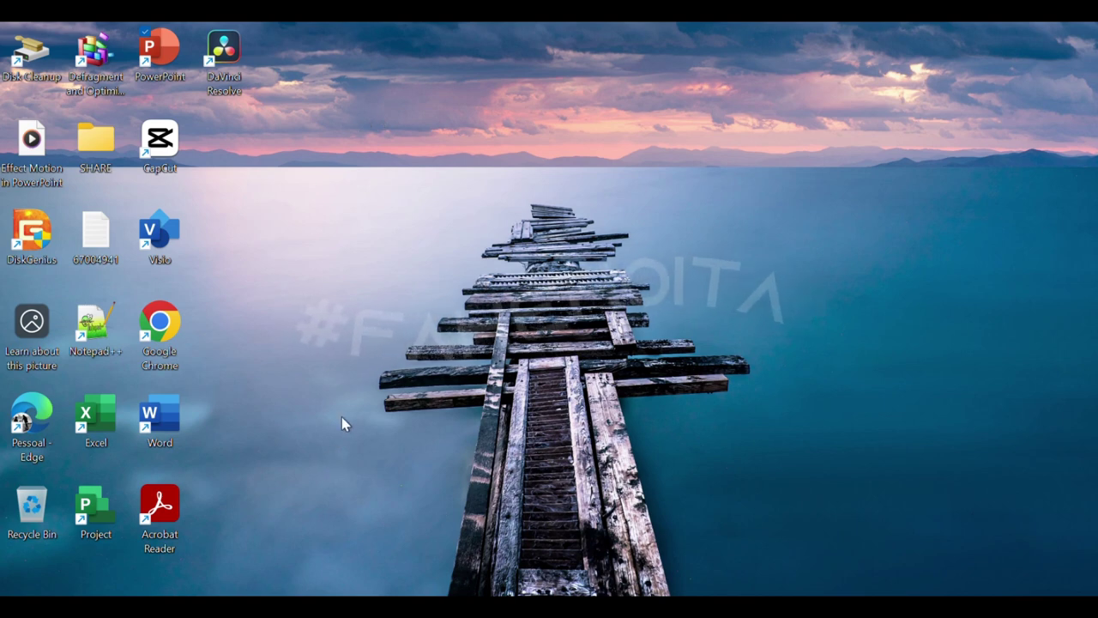
pyautogui.rightClick(38, 173)
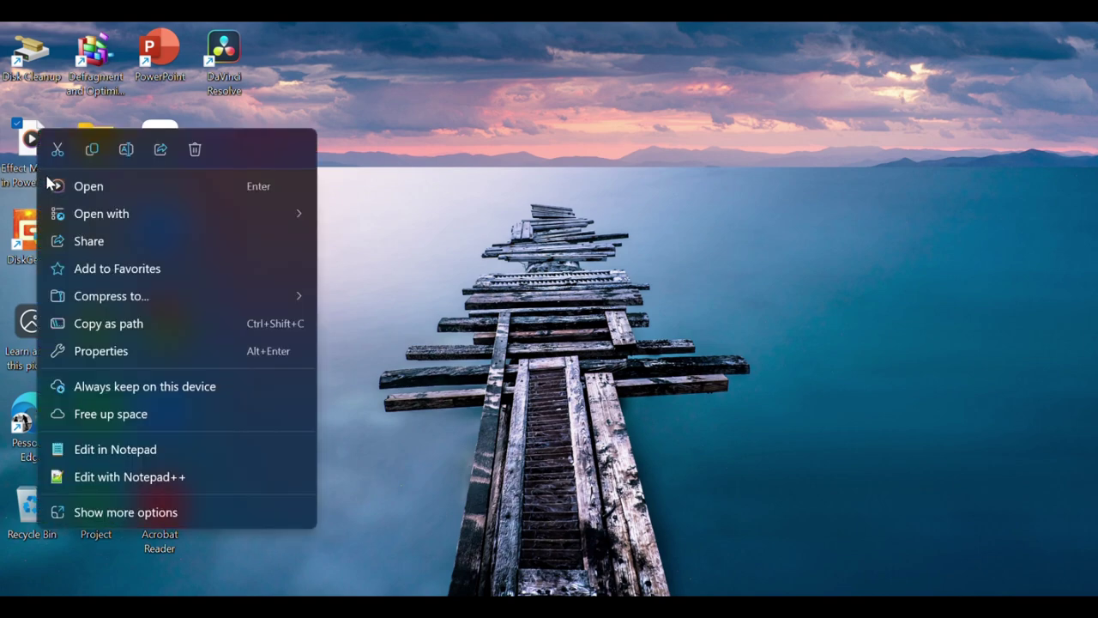
pyautogui.click(86, 186)
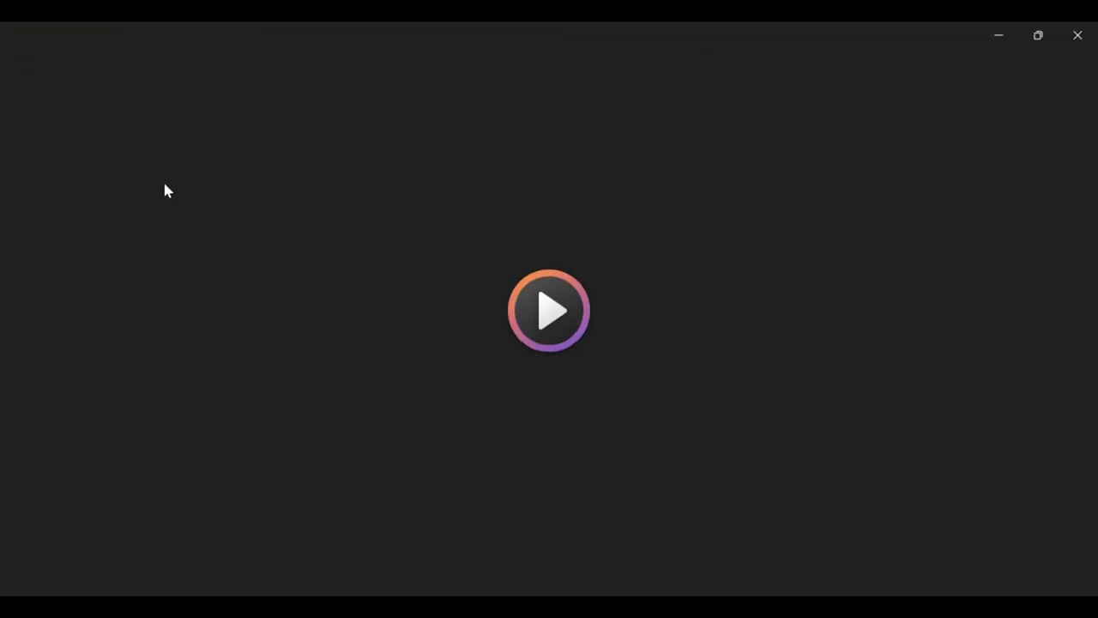